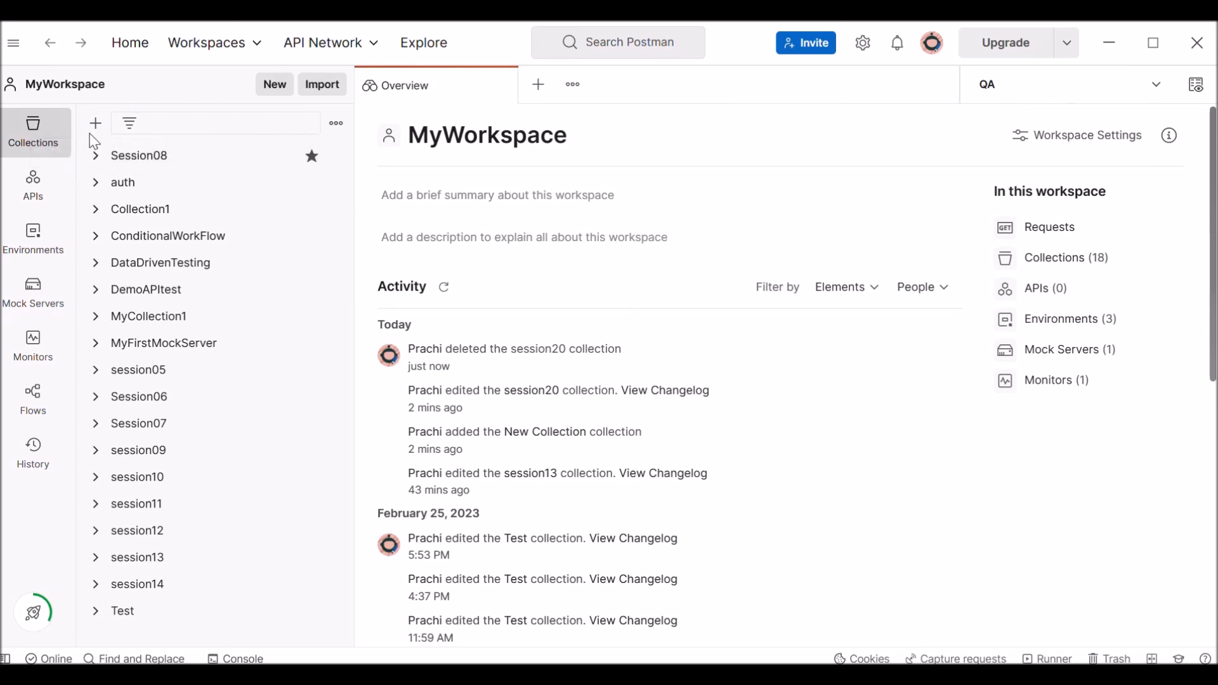
Create a new collection in MyWorkspace and name it Session20.
{"action": "left_click", "coordinate": [95, 124]}
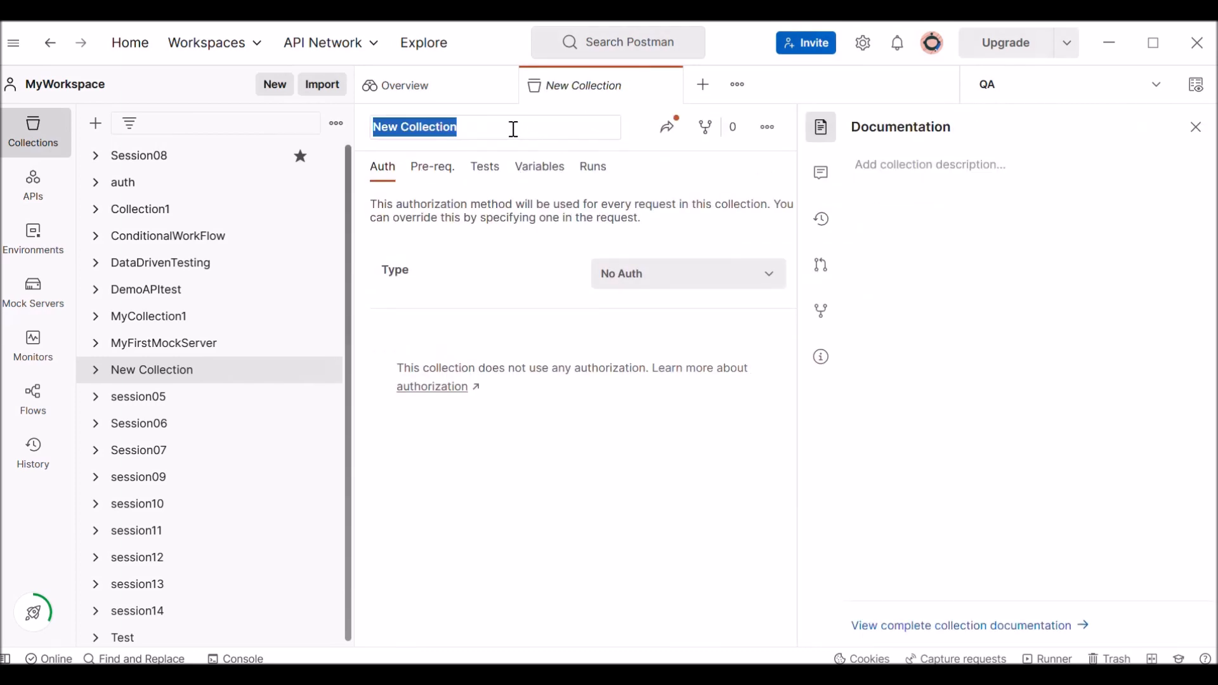
{"action": "left_click", "coordinate": [513, 128]}
{"action": "left_click_drag", "start_coordinate": [512, 128], "coordinate": [371, 127]}
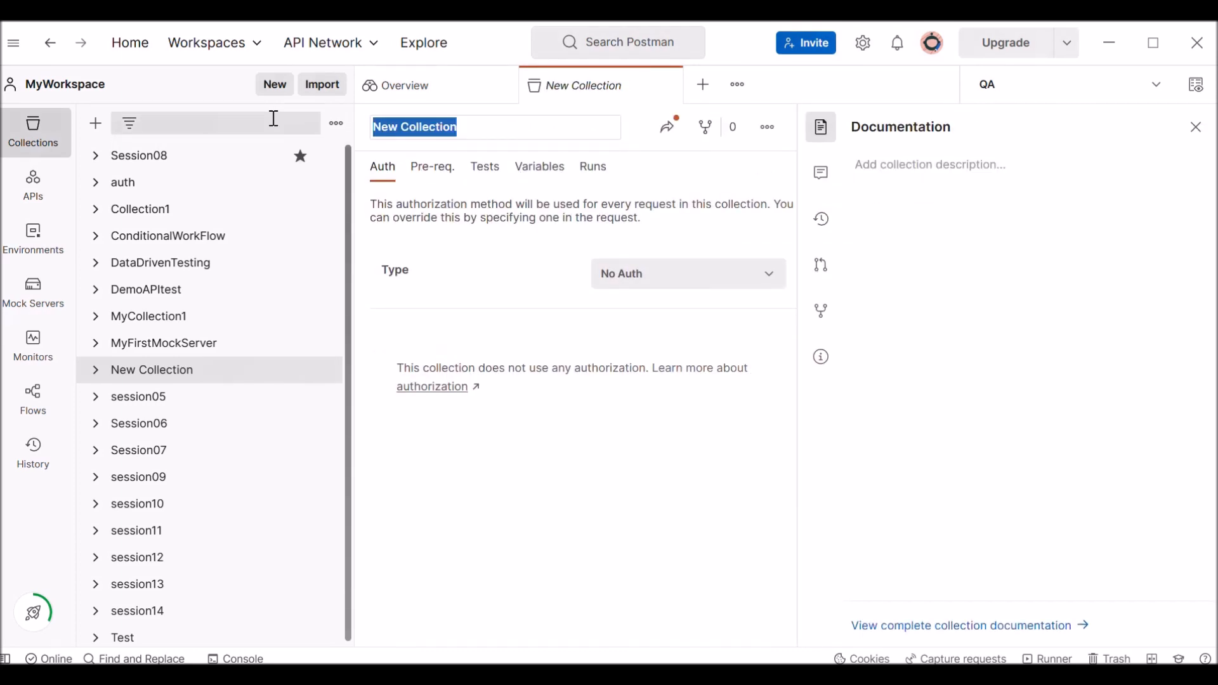
{"action": "type", "text": "Session"}
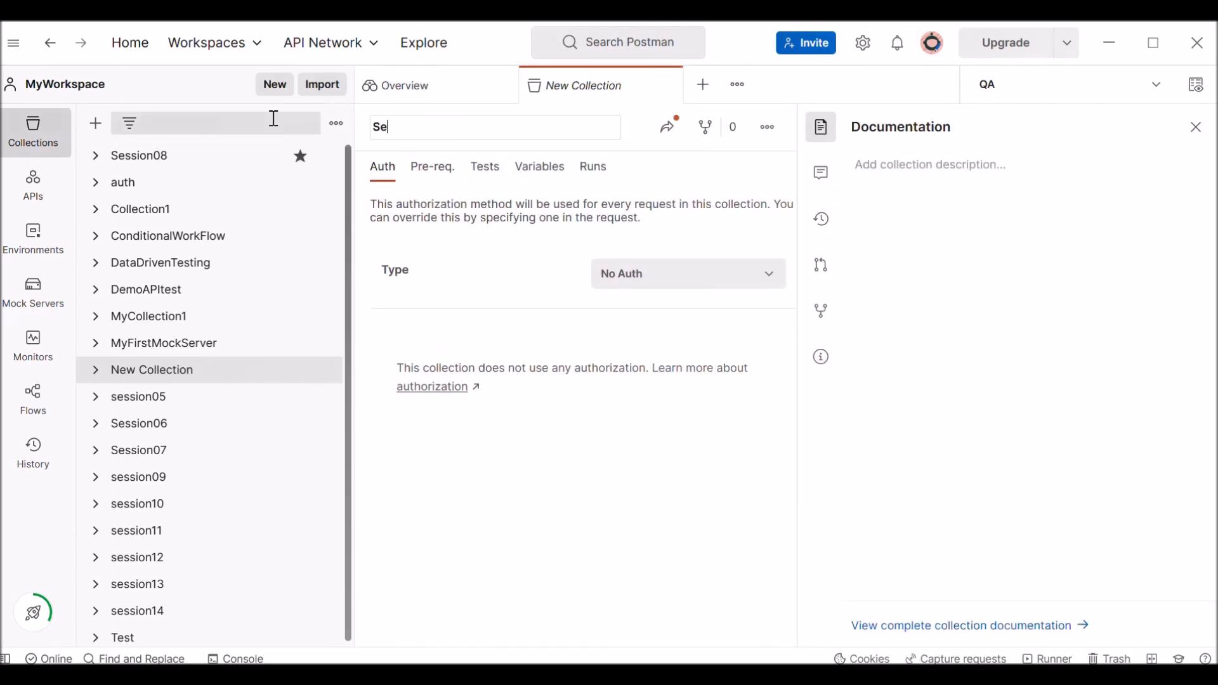
{"action": "type", "text": "20"}
{"action": "key", "text": "Return"}
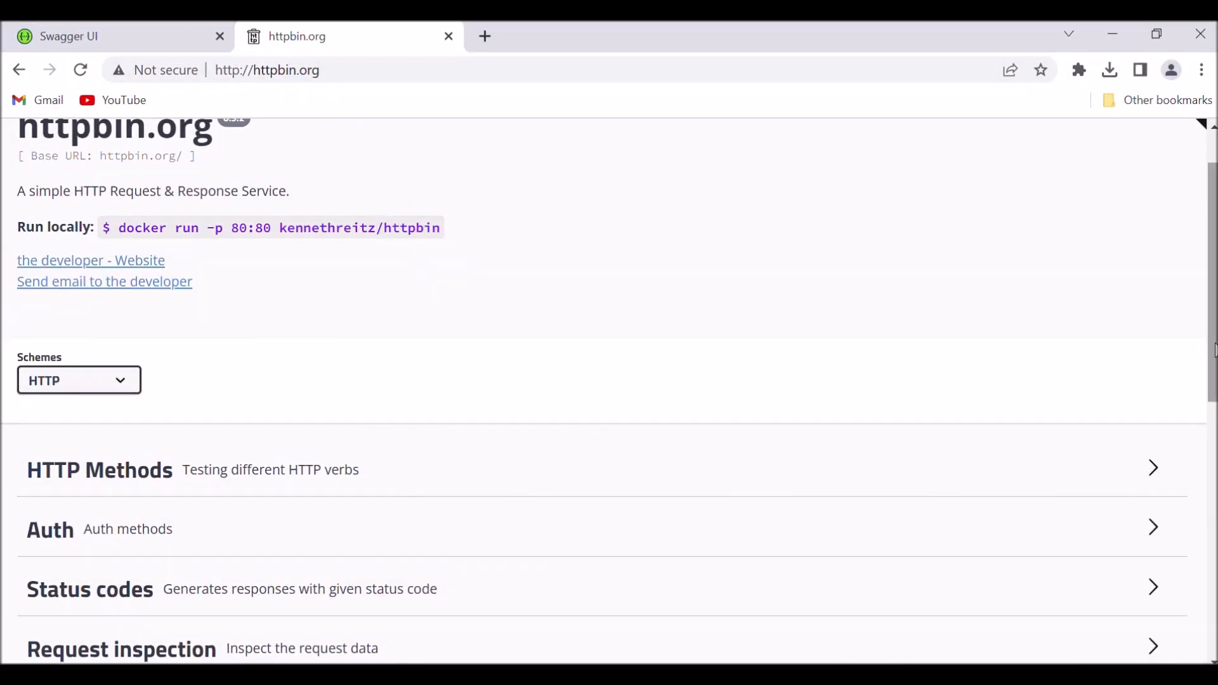
Switch to the httpbin.org page in Chrome and expand the POST /post operation under HTTP Methods.
{"action": "left_click_drag", "start_coordinate": [1215, 294], "coordinate": [1215, 266]}
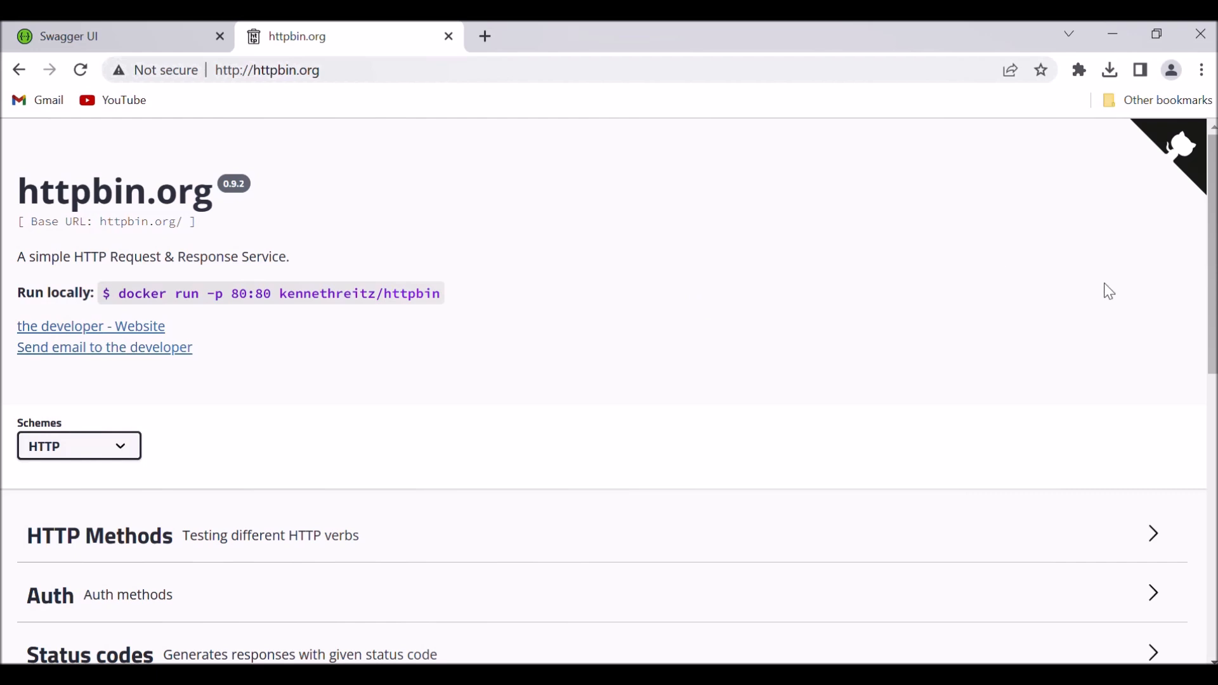
{"action": "left_click_drag", "start_coordinate": [1214, 248], "coordinate": [1213, 384]}
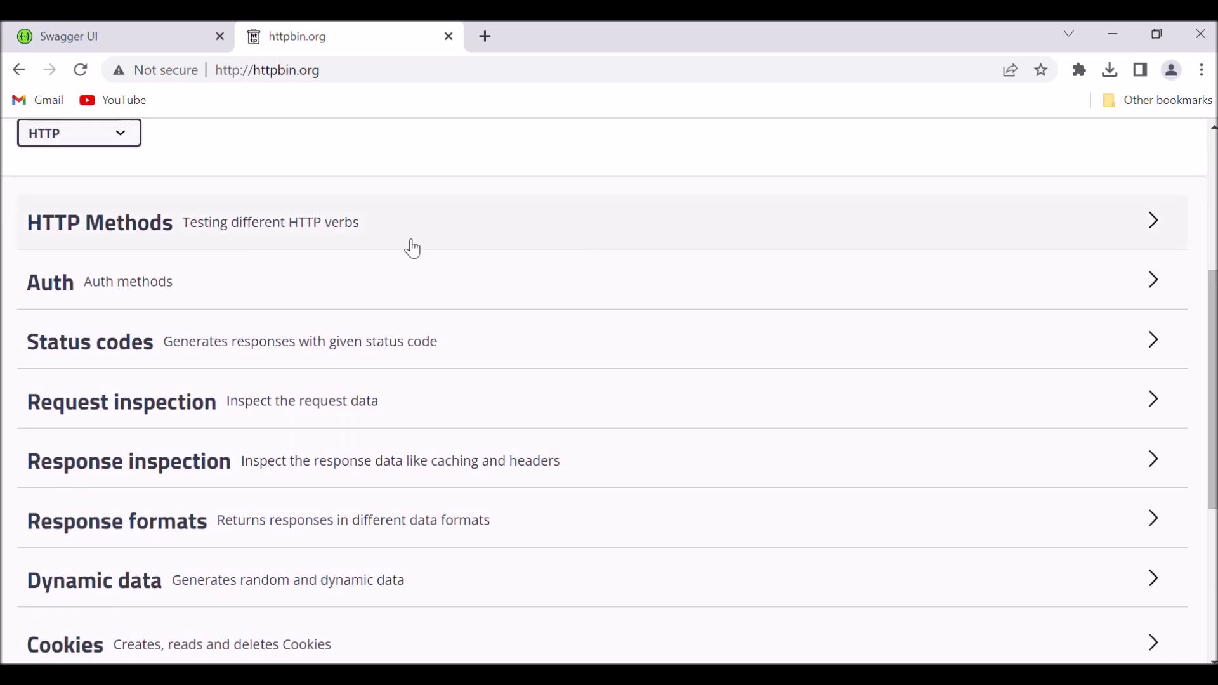
{"action": "left_click", "coordinate": [127, 234]}
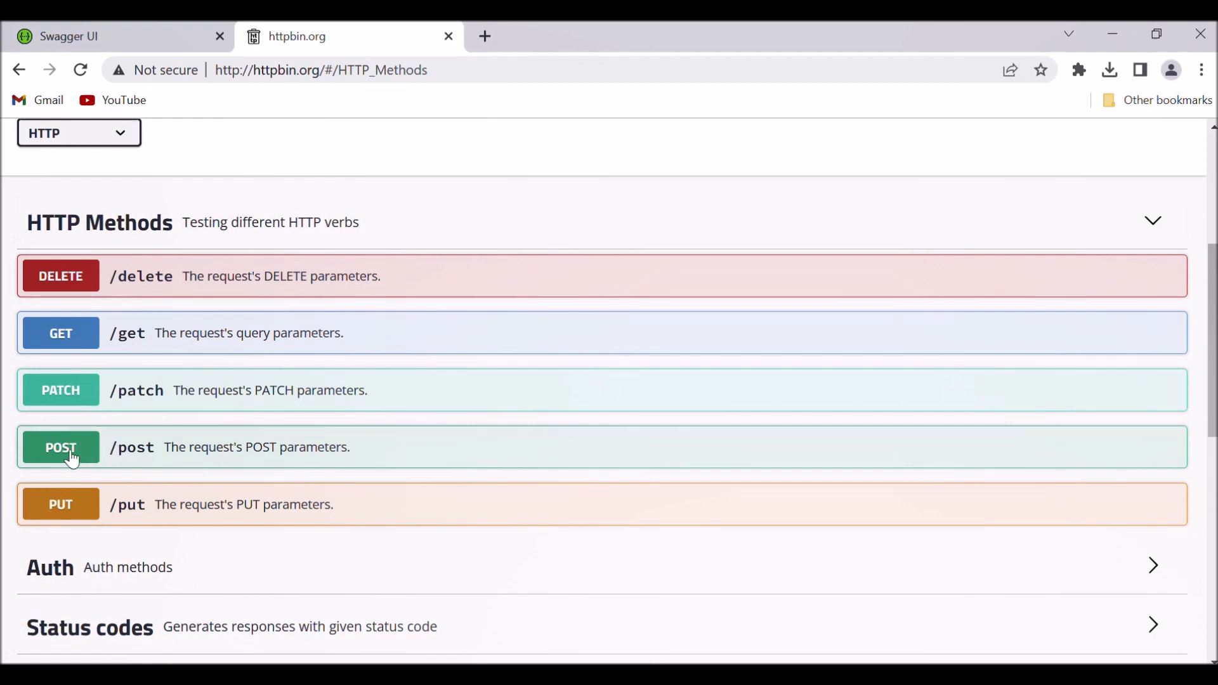
{"action": "left_click", "coordinate": [87, 459]}
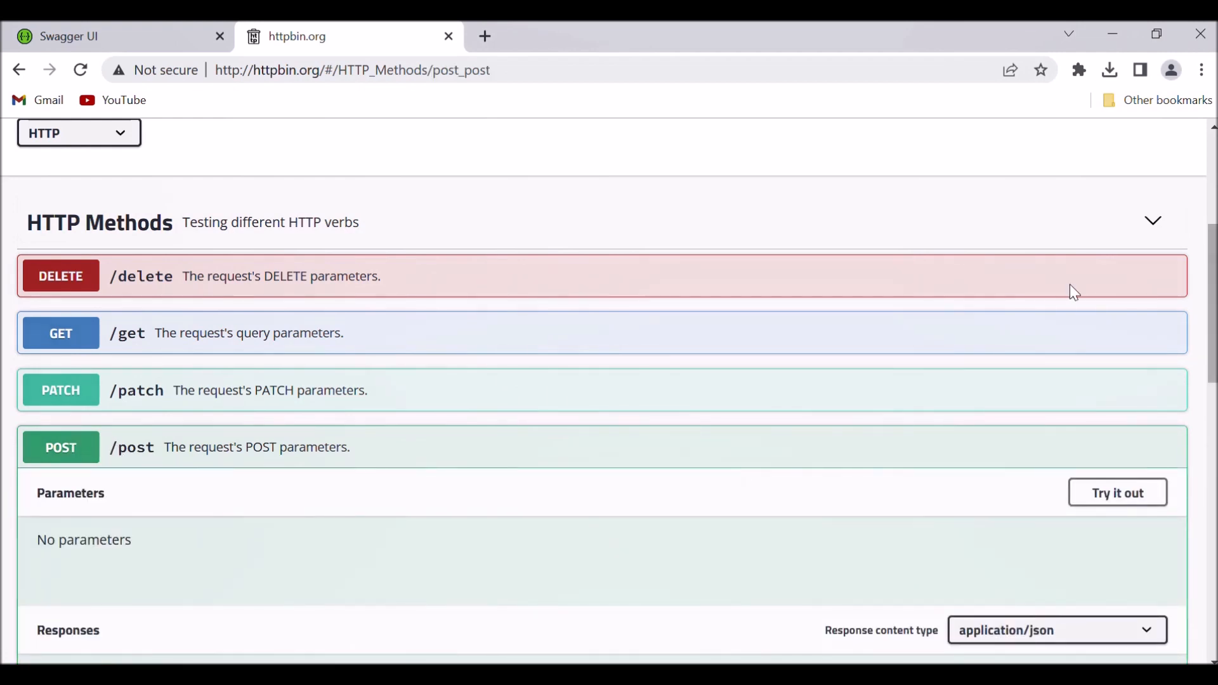
Enable trying out the POST /post operation and execute it without parameters.
{"action": "left_click_drag", "start_coordinate": [1213, 254], "coordinate": [1214, 292]}
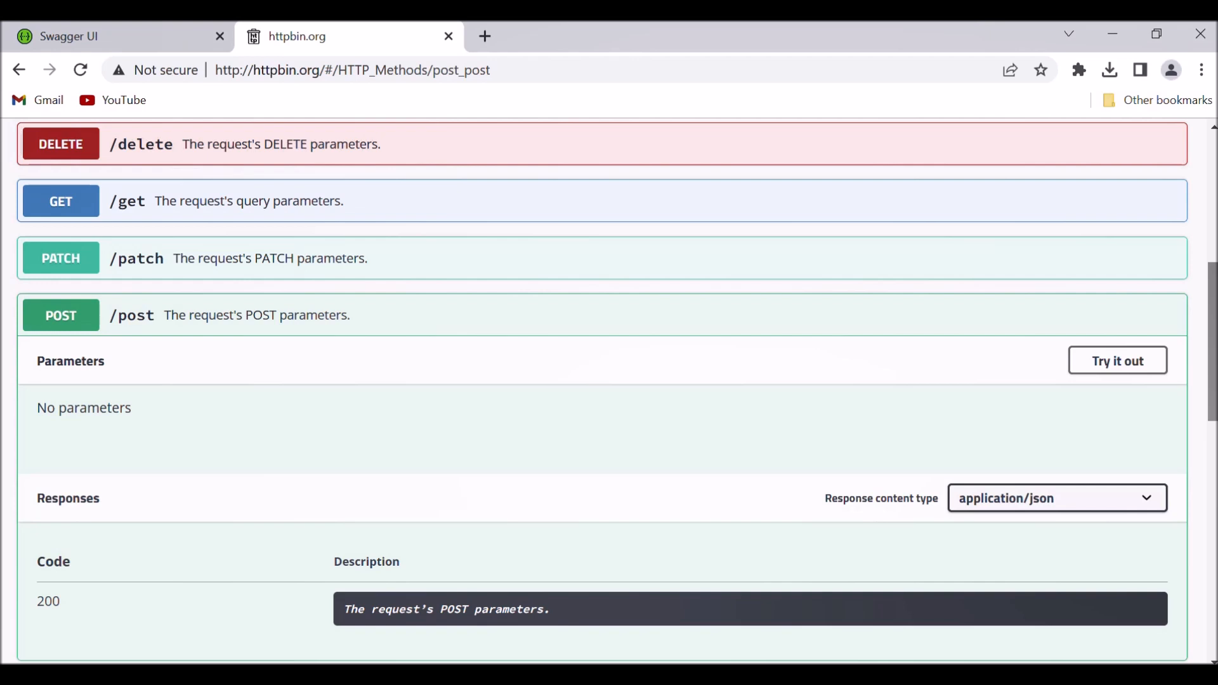
{"action": "left_click", "coordinate": [1116, 367]}
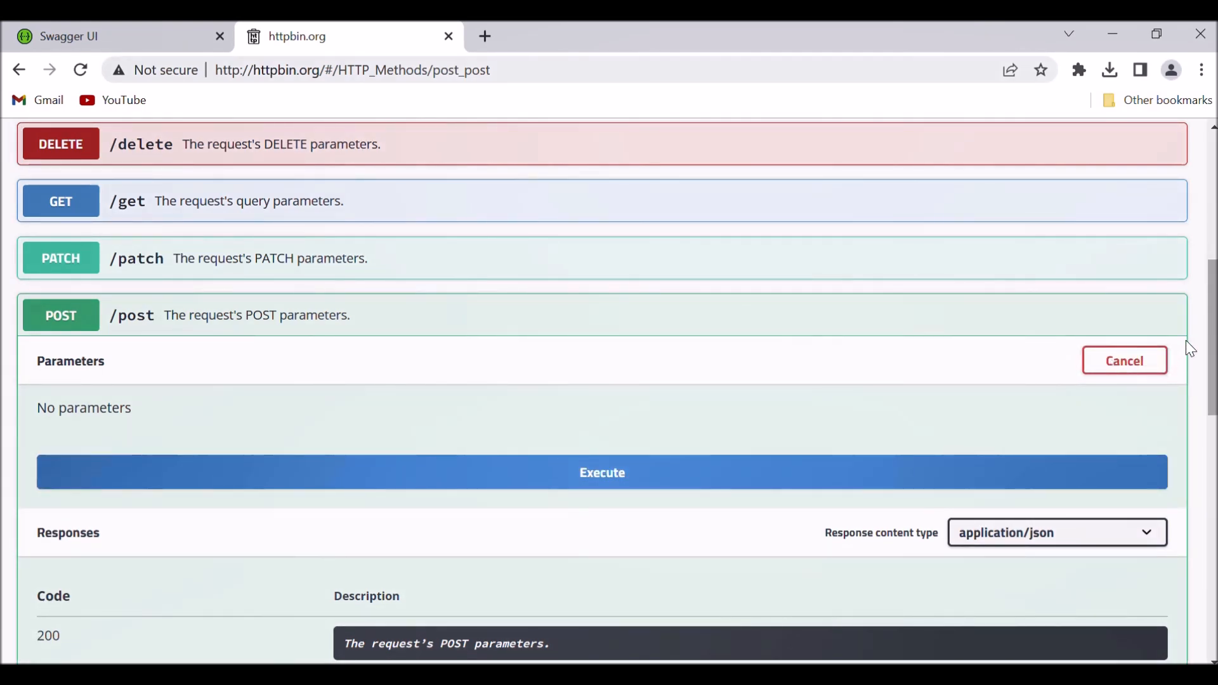
{"action": "scroll", "coordinate": [832, 398], "scroll_direction": "down", "scroll_amount": 2}
{"action": "left_click", "coordinate": [819, 379]}
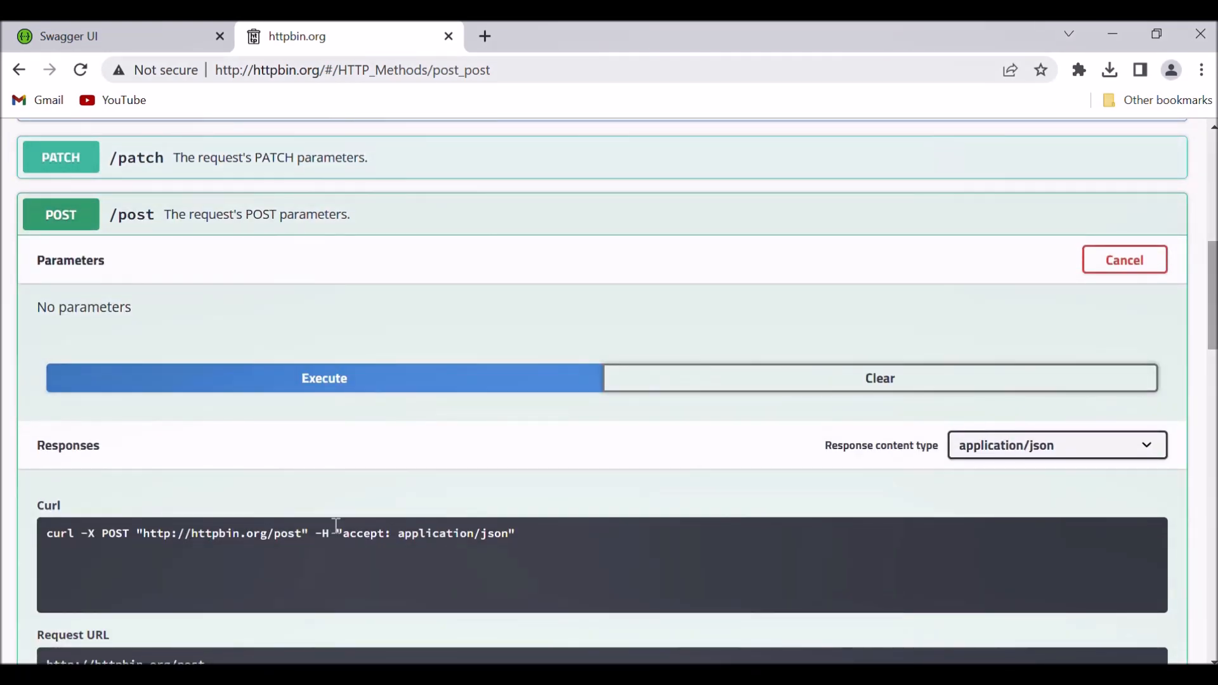
Examine the request URL, server response code and response body returned for the POST /post operation.
{"action": "scroll", "coordinate": [250, 489], "scroll_direction": "down", "scroll_amount": 4}
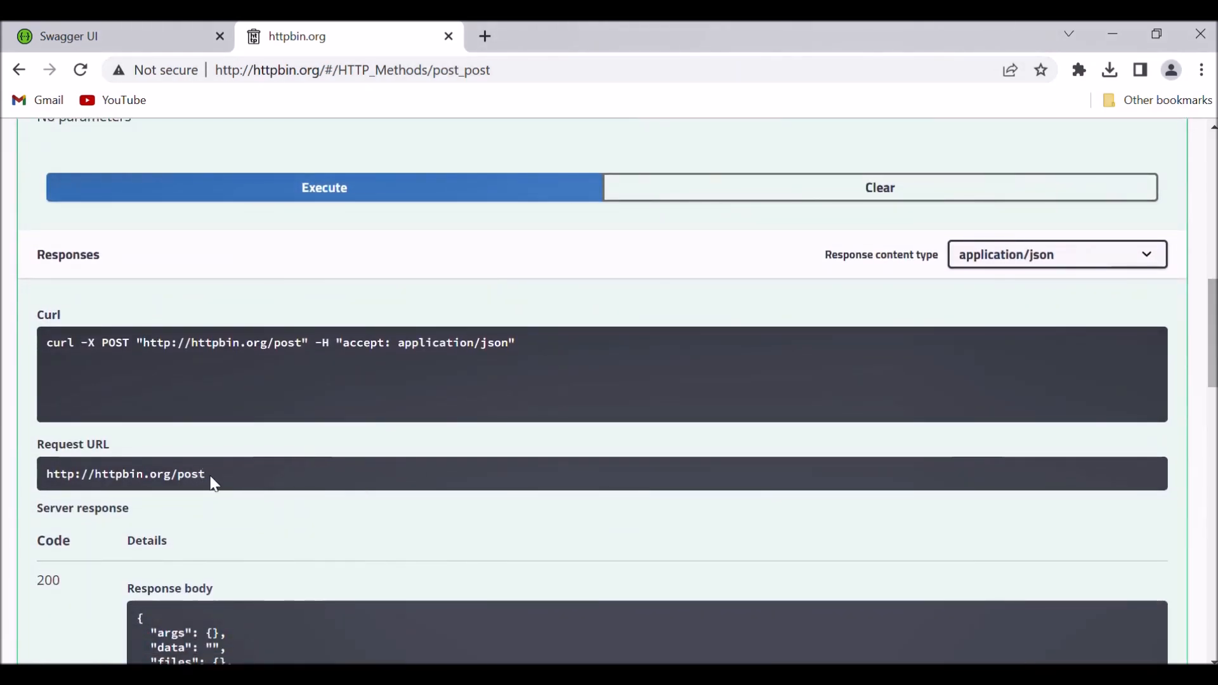
{"action": "left_click_drag", "start_coordinate": [207, 476], "coordinate": [38, 477]}
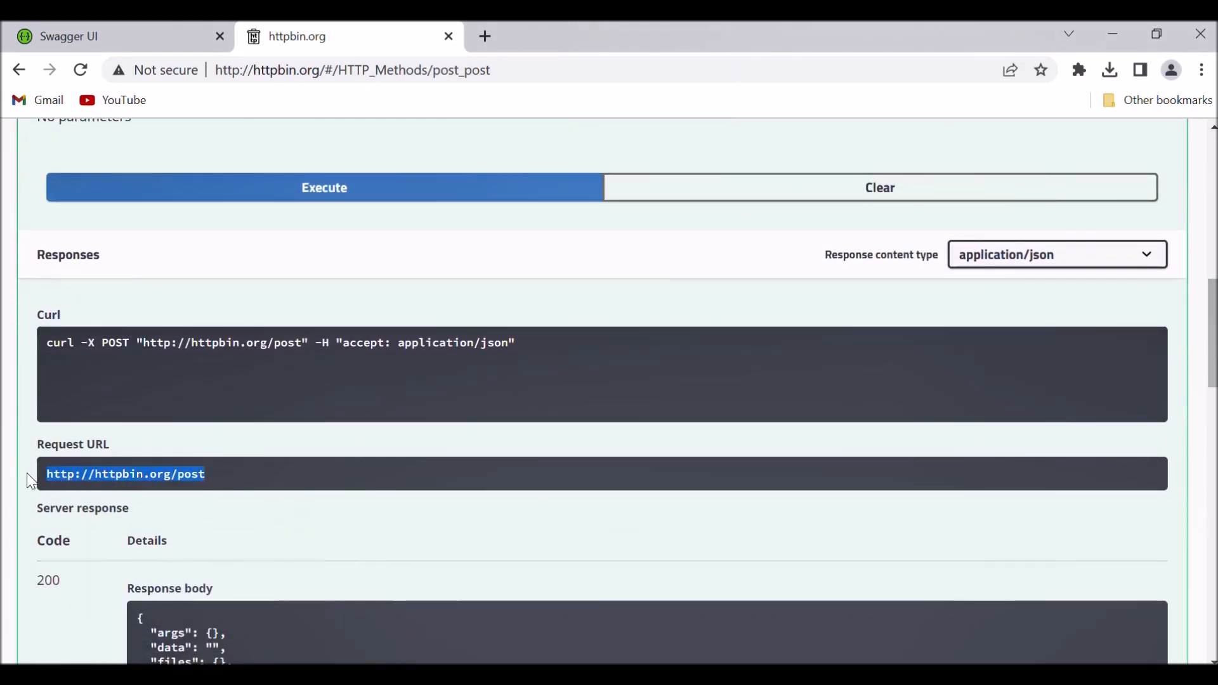
{"action": "left_click_drag", "start_coordinate": [50, 509], "coordinate": [127, 510]}
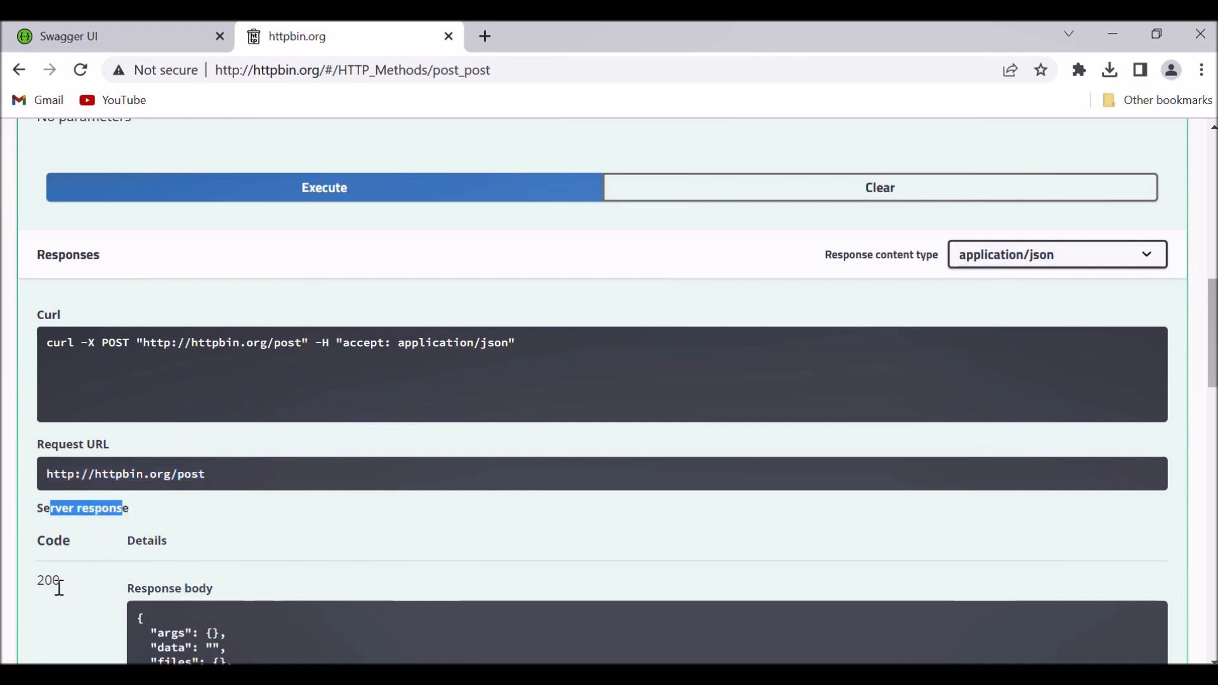
{"action": "left_click_drag", "start_coordinate": [62, 584], "coordinate": [3, 579]}
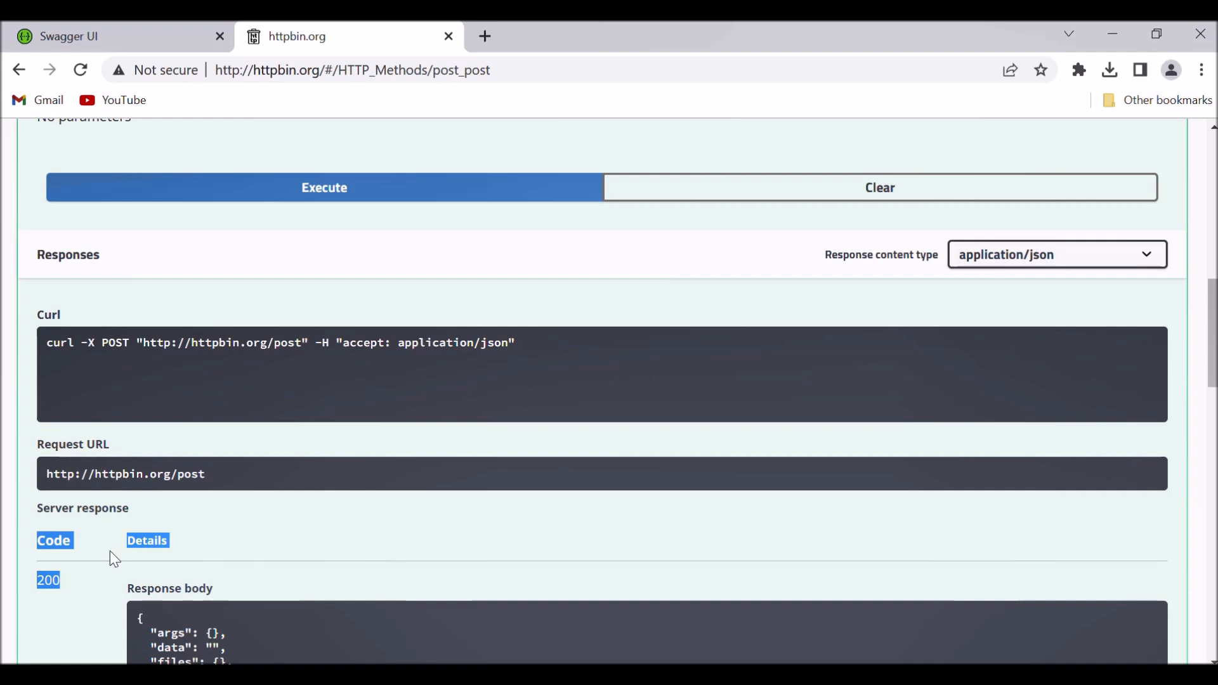
{"action": "left_click", "coordinate": [63, 589]}
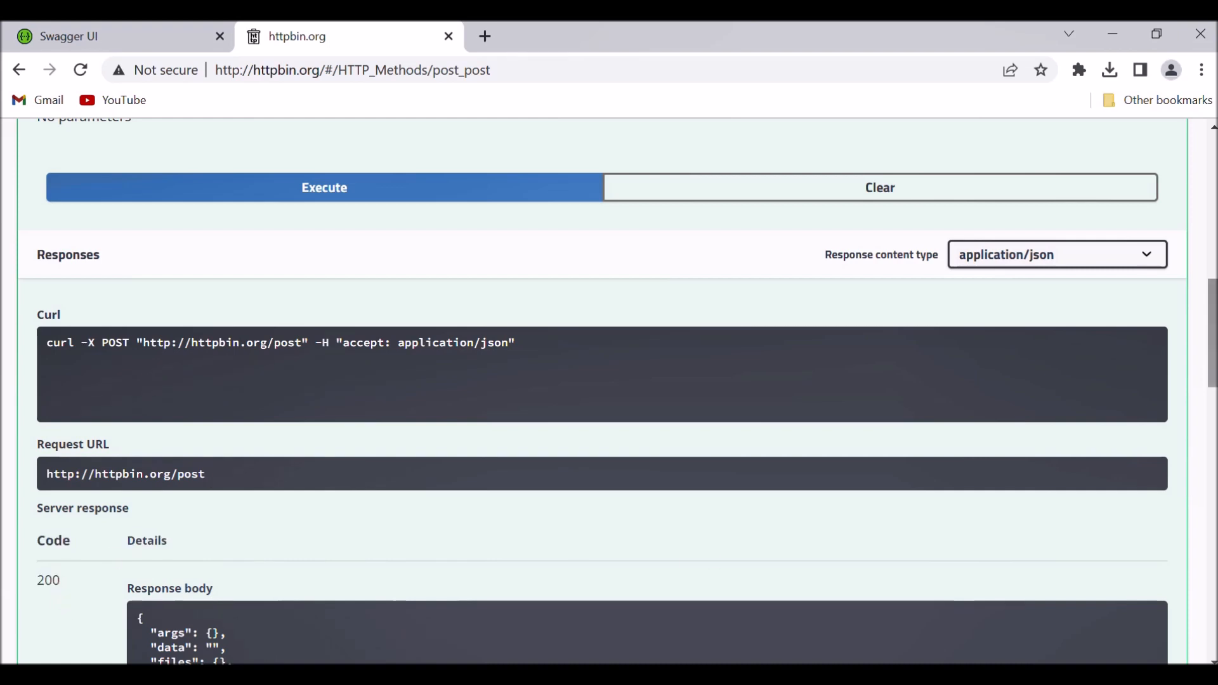
{"action": "scroll", "coordinate": [609, 381], "scroll_direction": "down", "scroll_amount": 4}
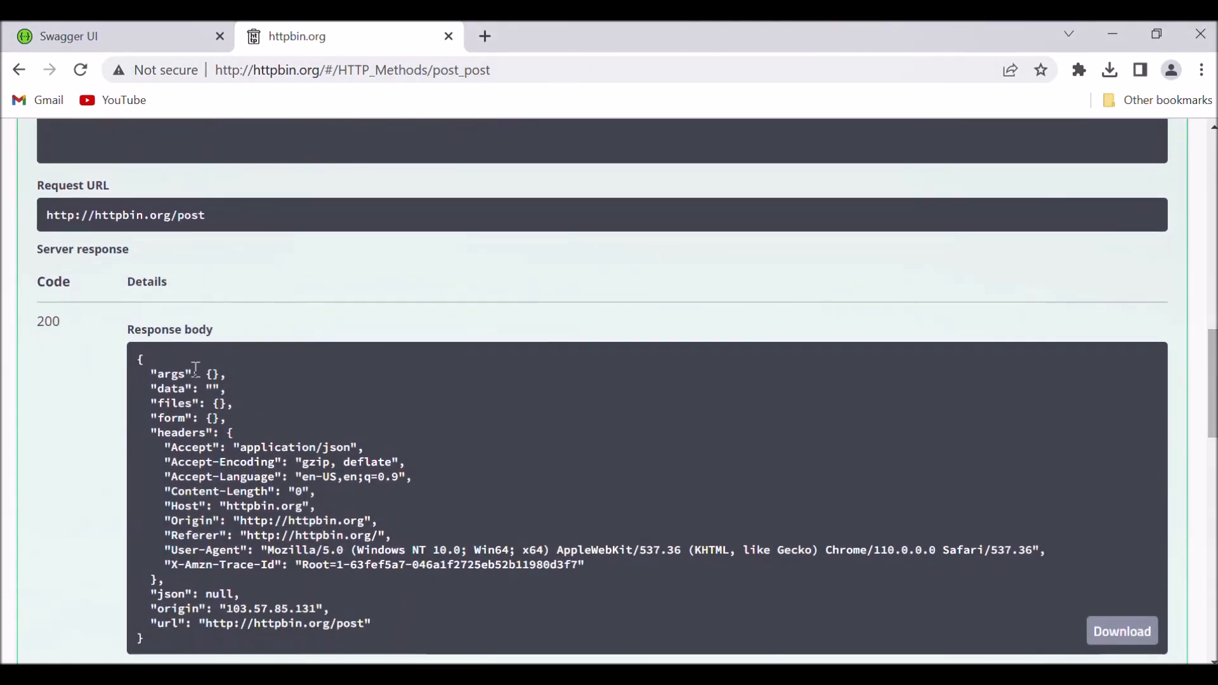
{"action": "left_click_drag", "start_coordinate": [138, 359], "coordinate": [228, 642]}
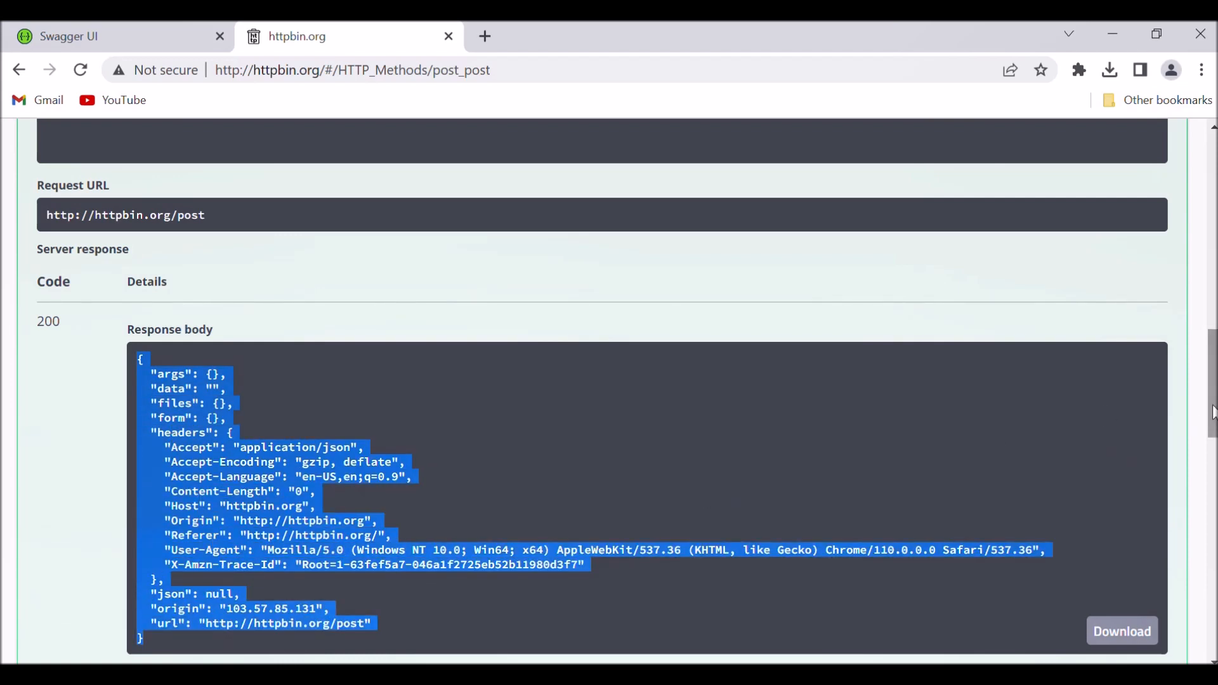
{"action": "left_click_drag", "start_coordinate": [1212, 413], "coordinate": [1214, 359]}
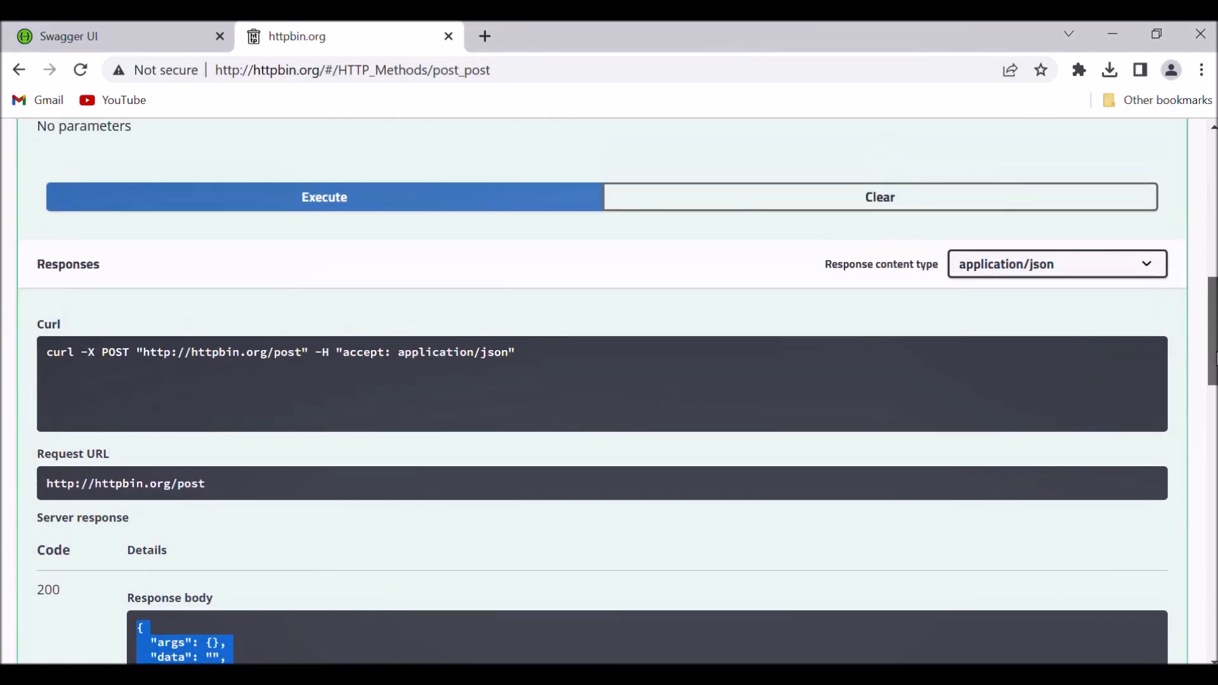
{"action": "left_click", "coordinate": [227, 484]}
{"action": "left_click_drag", "start_coordinate": [227, 484], "coordinate": [41, 485]}
{"action": "key", "text": "ctrl+c"}
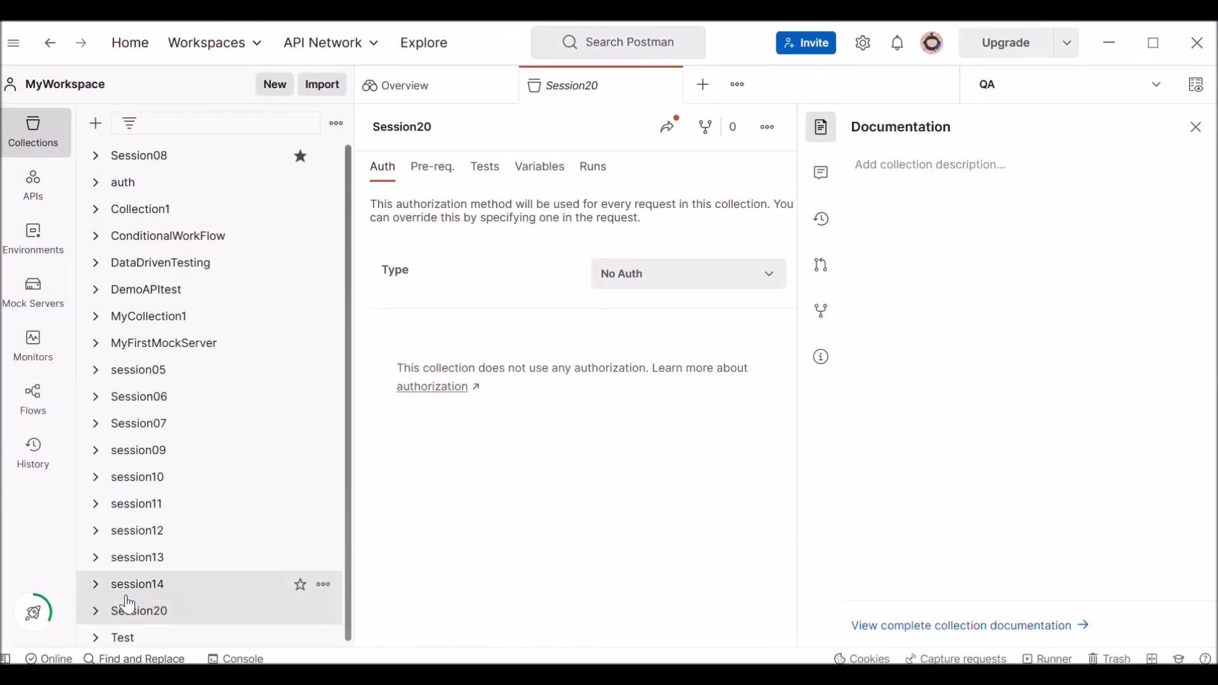
Switch to Postman and add a request named PostToUloadFile to the Session20 collection.
{"action": "left_click", "coordinate": [127, 610]}
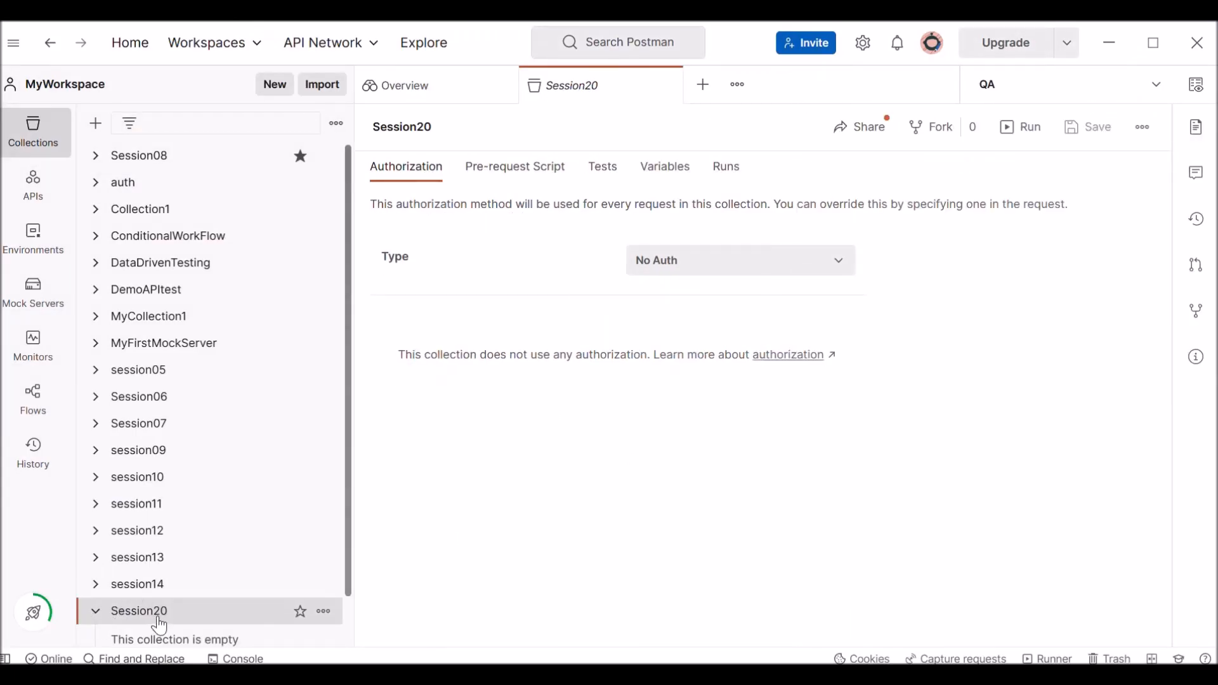
{"action": "scroll", "coordinate": [348, 502], "scroll_direction": "down", "scroll_amount": 2}
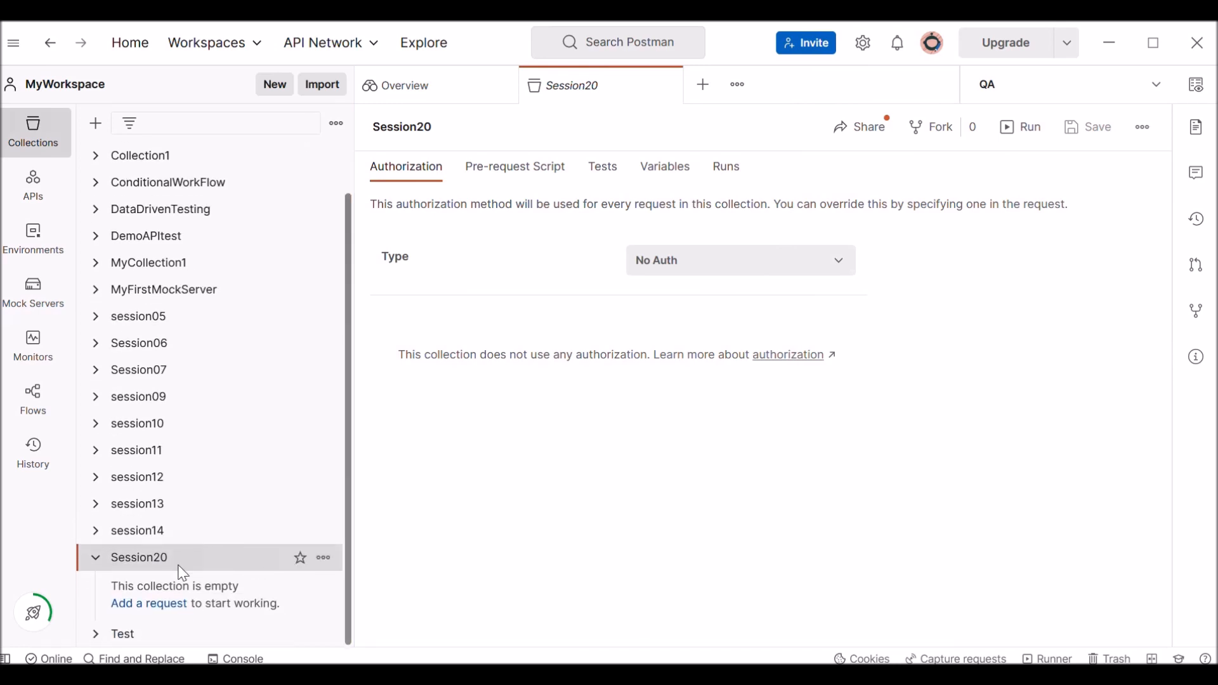
{"action": "right_click", "coordinate": [150, 562]}
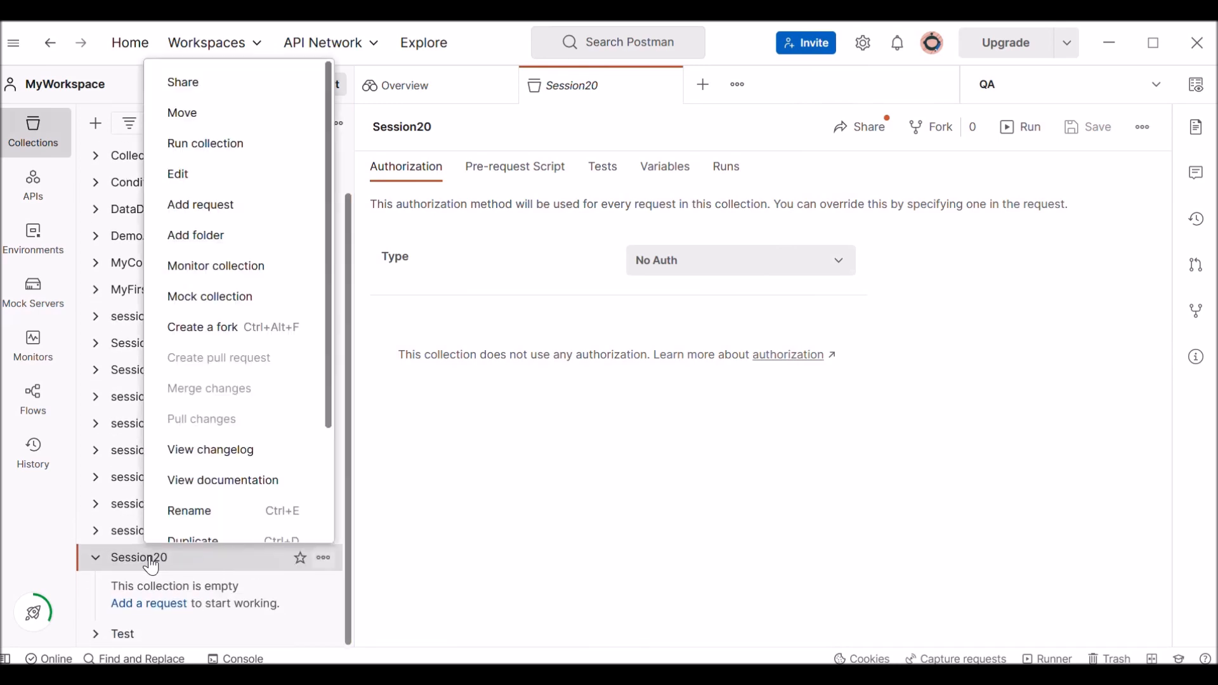
{"action": "left_click", "coordinate": [224, 205]}
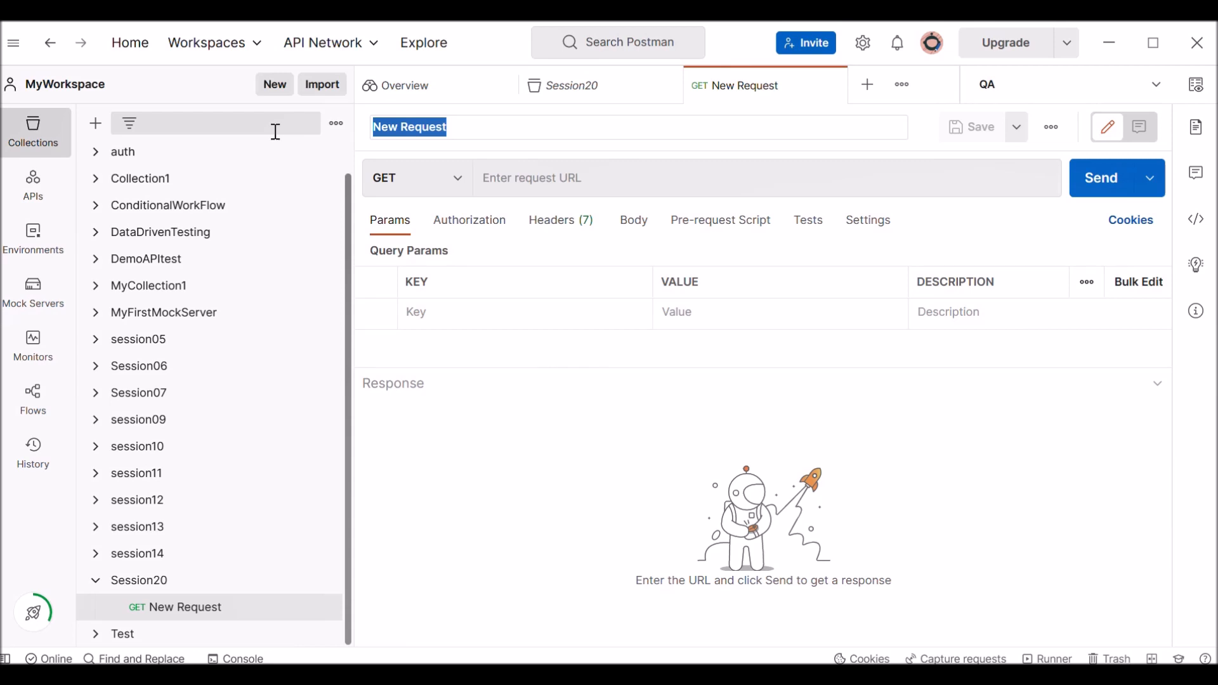
{"action": "type", "text": "PostToUloadFile"}
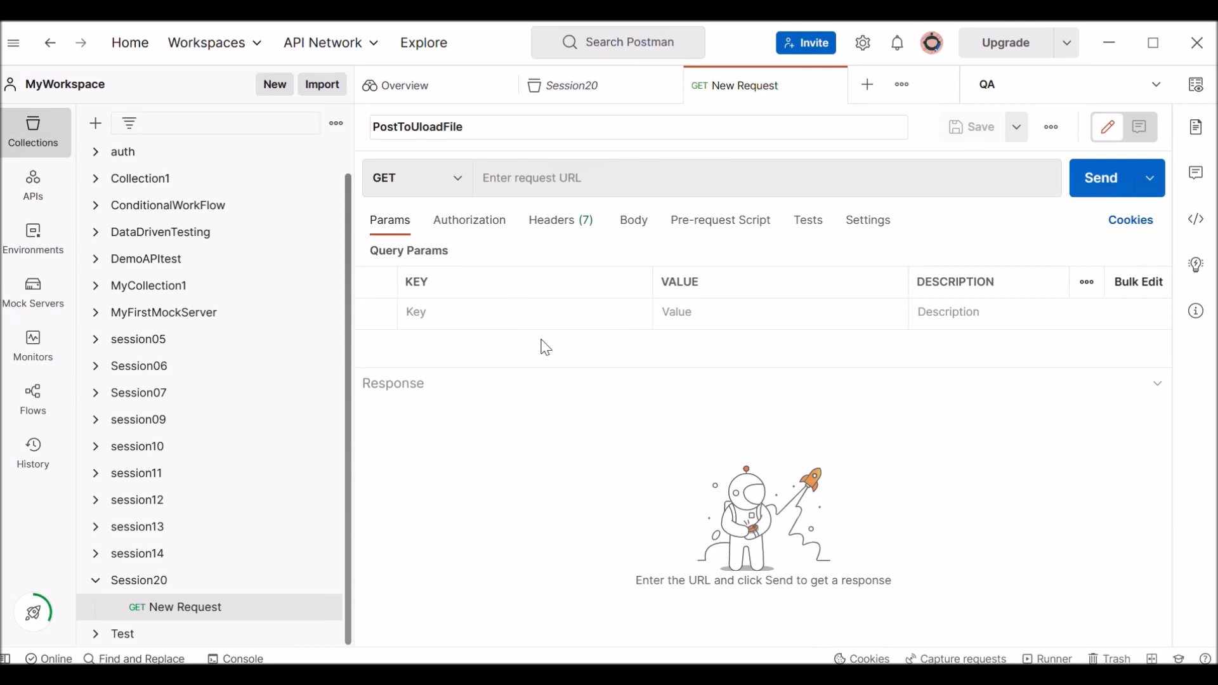
{"action": "key", "text": "Escape"}
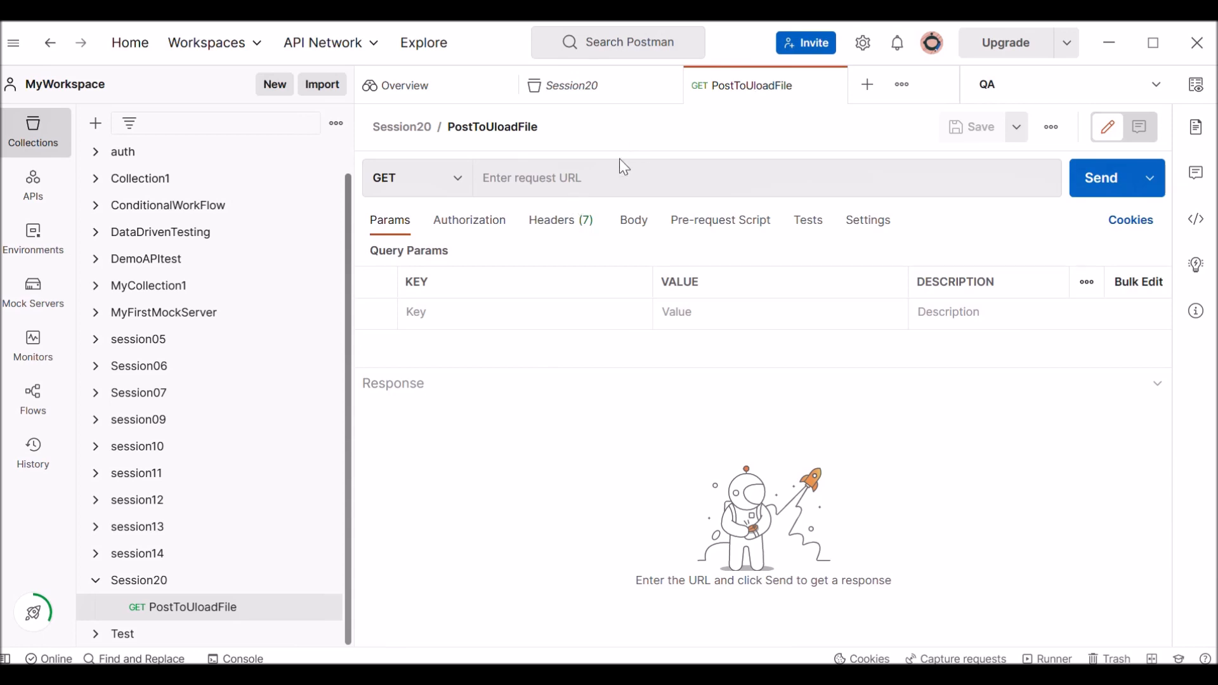
{"action": "left_click", "coordinate": [458, 184]}
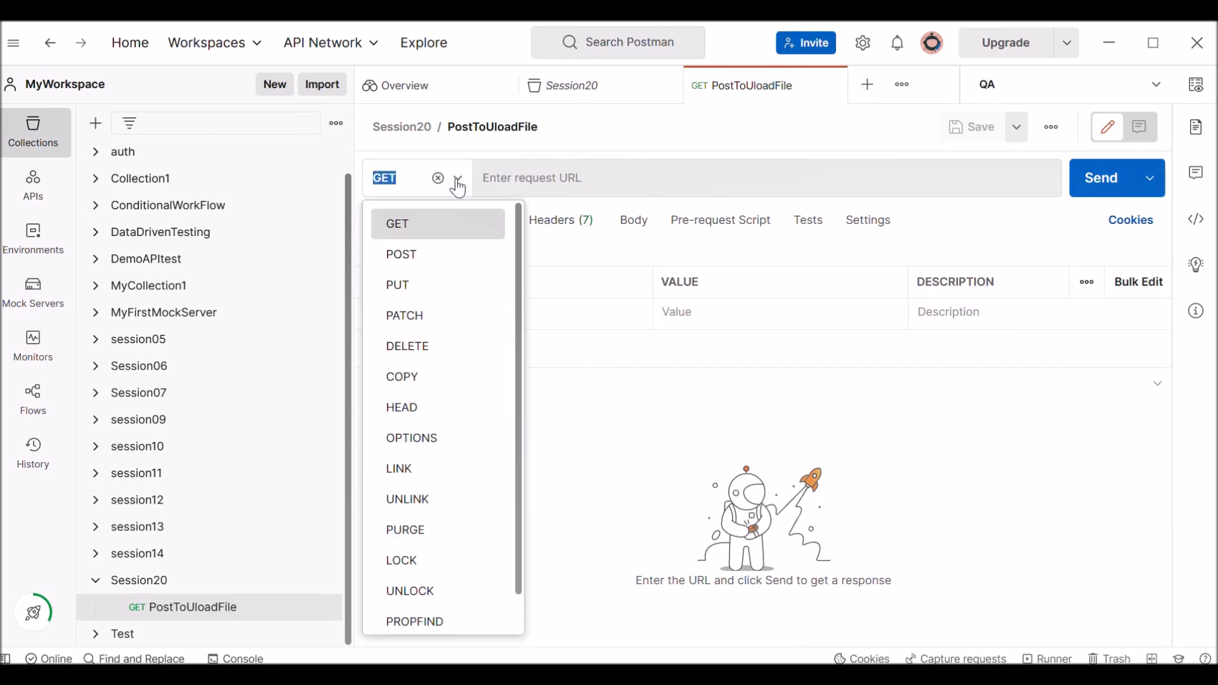
{"action": "left_click", "coordinate": [403, 256]}
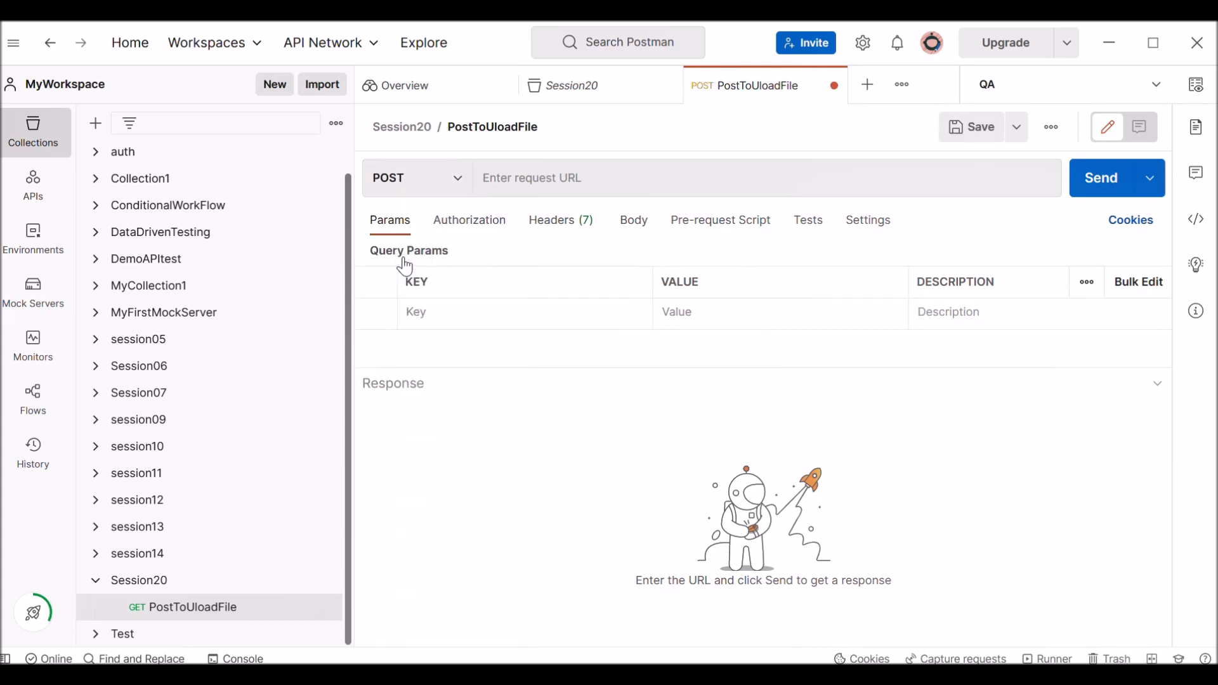
{"action": "left_click", "coordinate": [533, 179]}
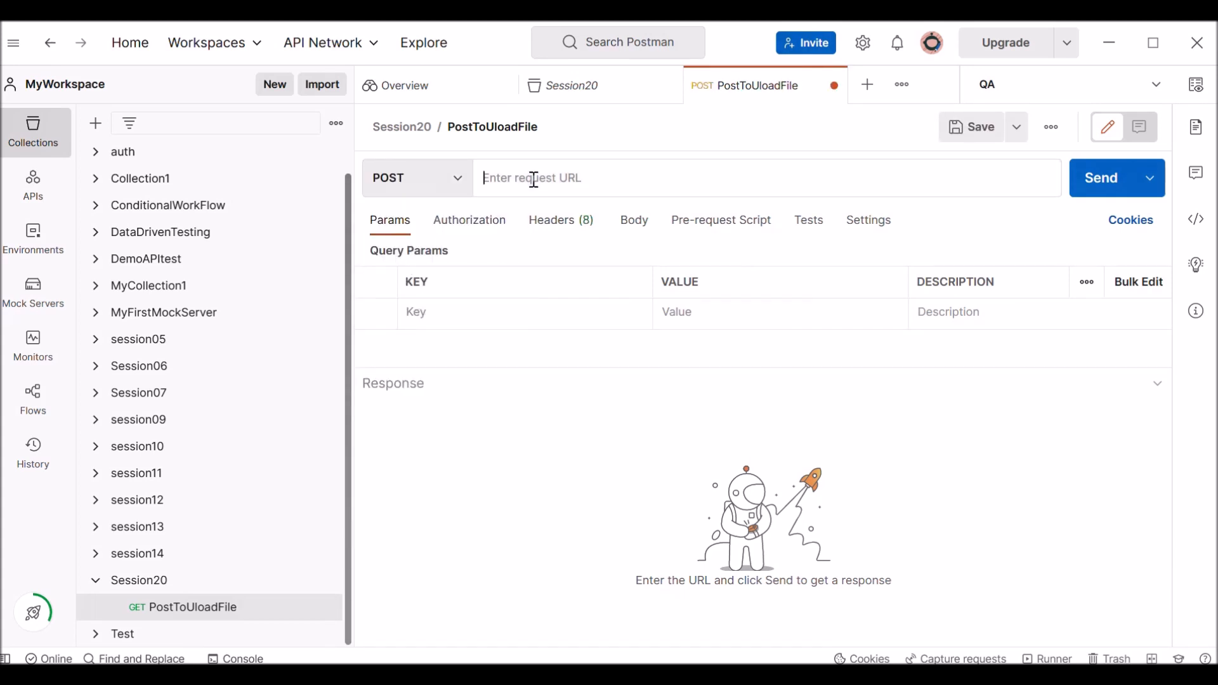
{"action": "key", "text": "ctrl+v"}
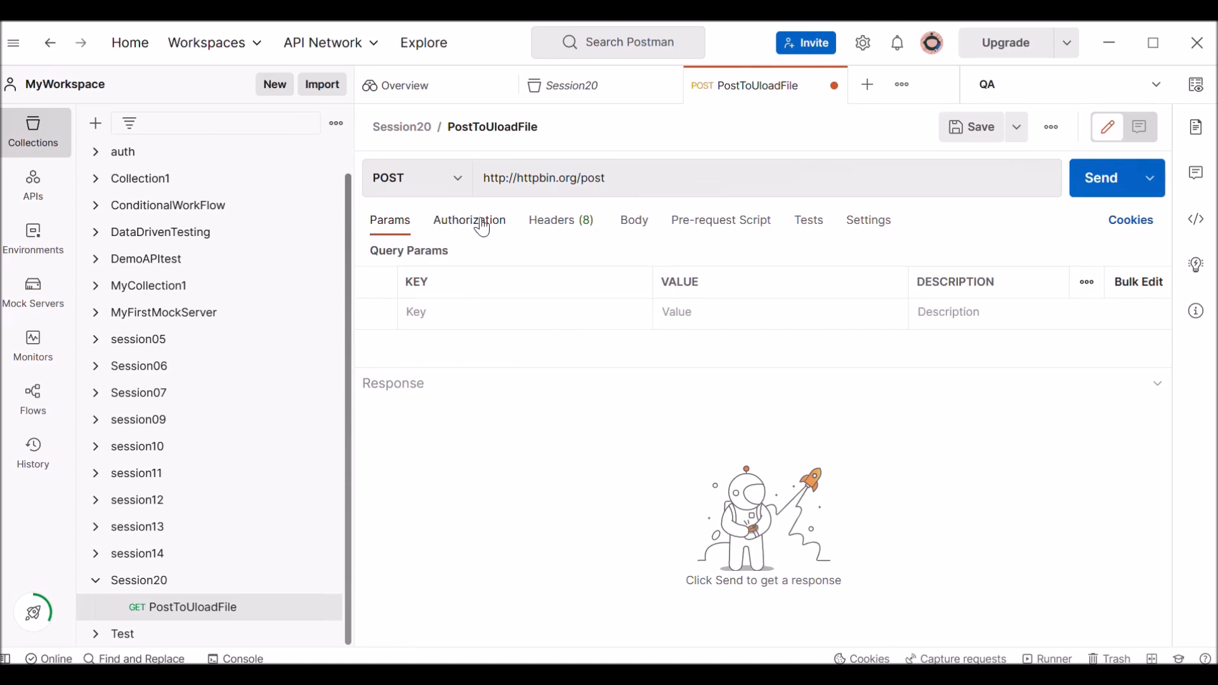
Set the request body to form-data and add a key named file with the type File.
{"action": "left_click", "coordinate": [639, 228]}
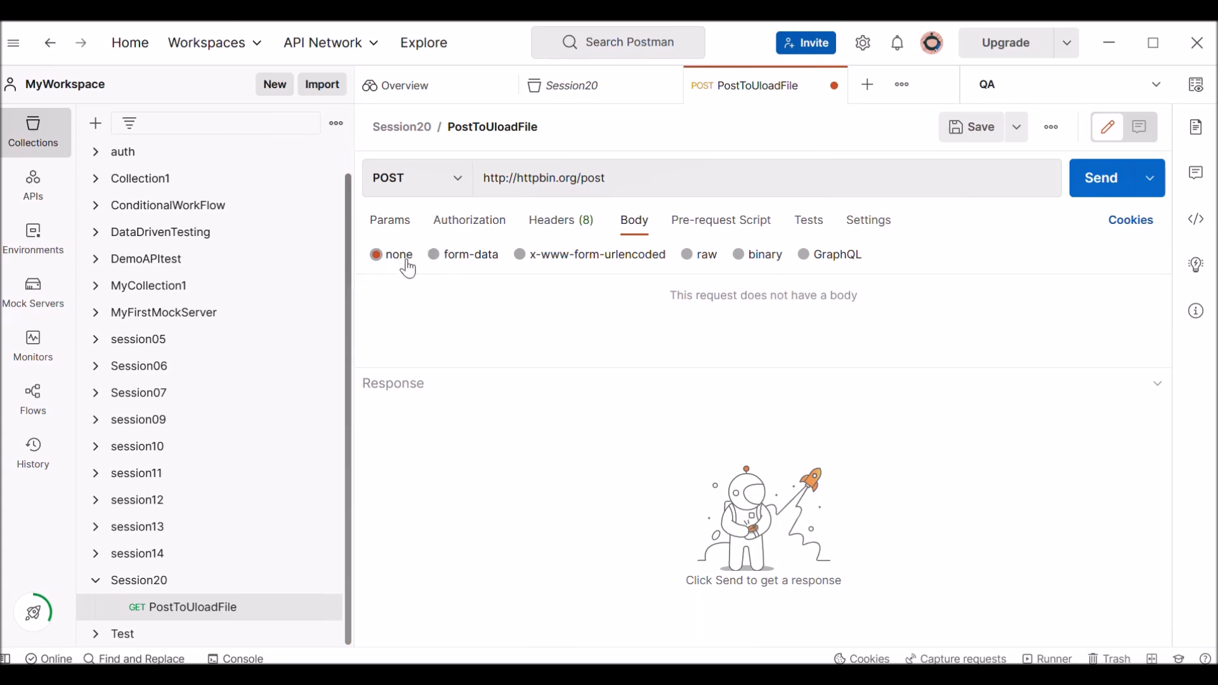
{"action": "left_click", "coordinate": [457, 260]}
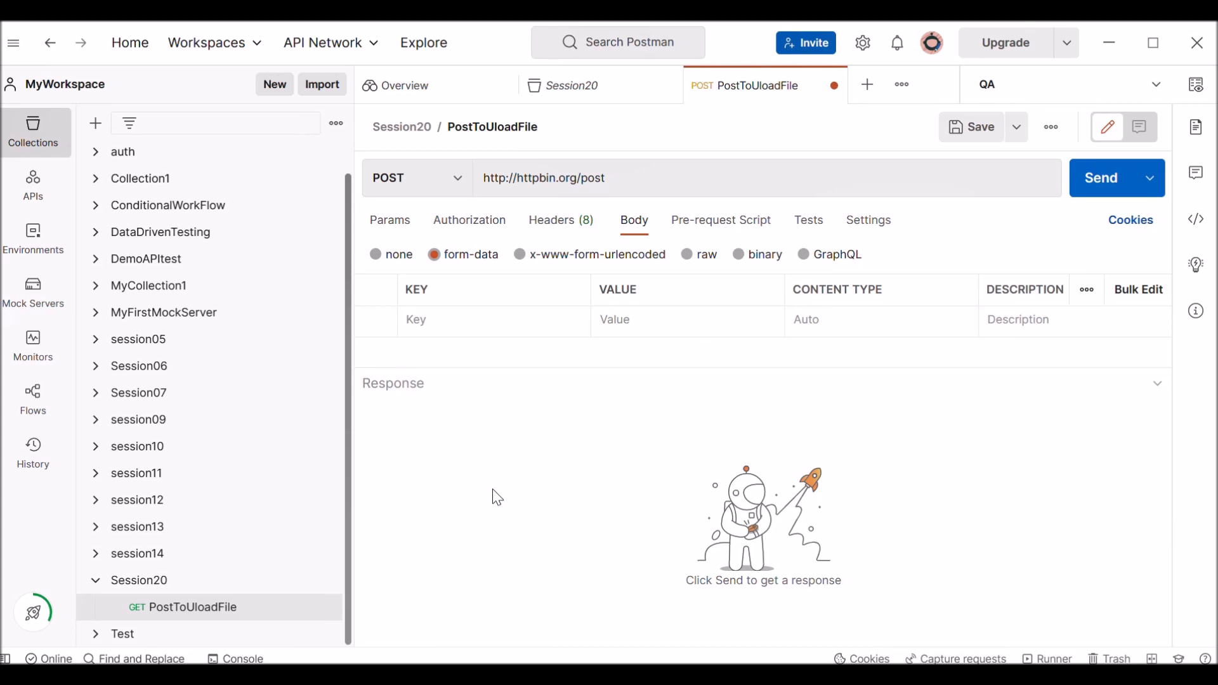
{"action": "left_click", "coordinate": [464, 313]}
{"action": "type", "text": "file"}
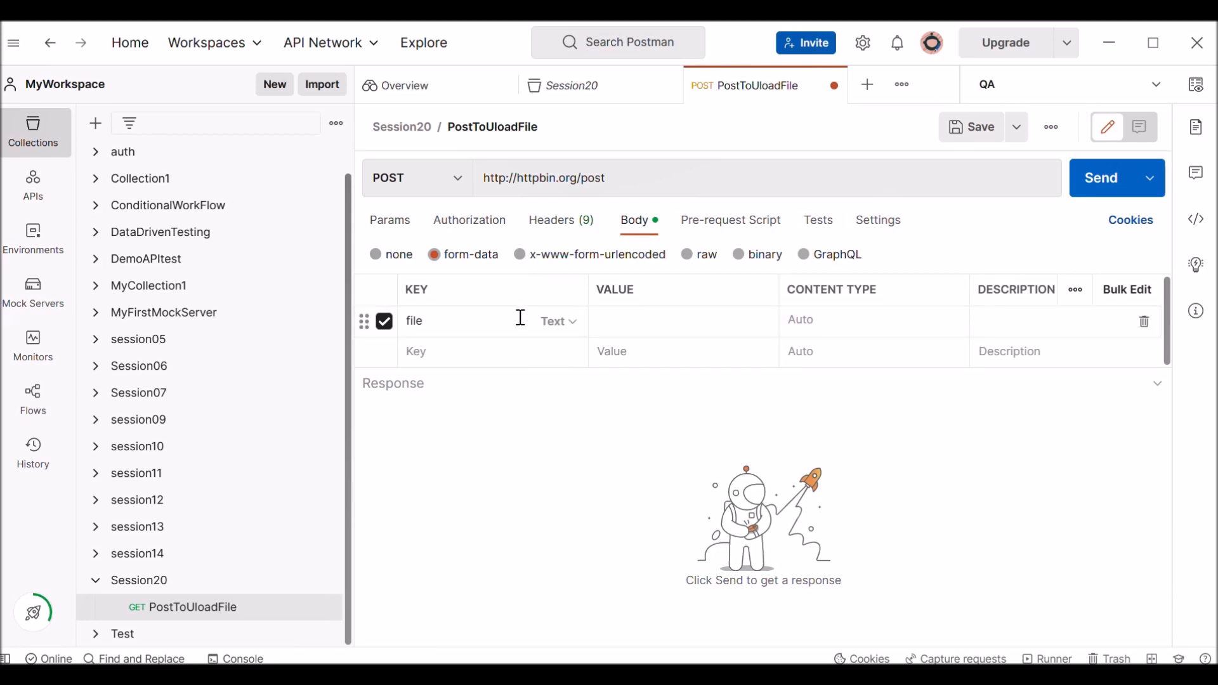
{"action": "left_click", "coordinate": [571, 328]}
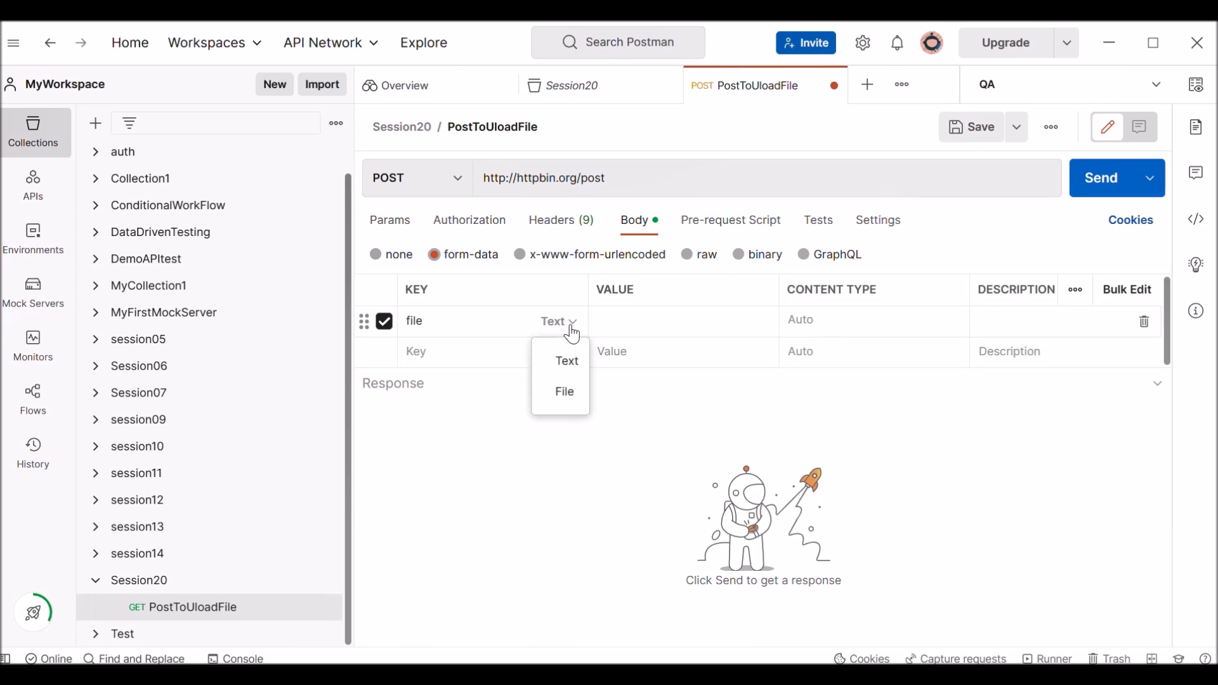
{"action": "left_click", "coordinate": [565, 392]}
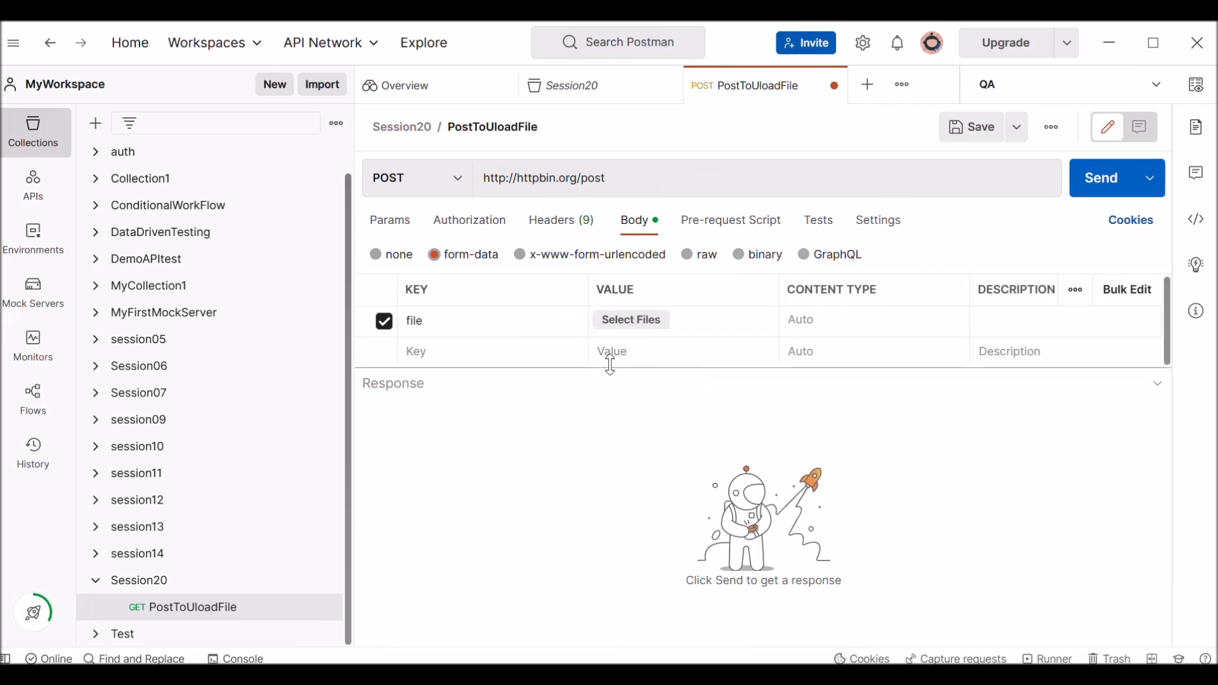
Choose testFileUpload from the fileUpload folder on the desktop as the value of the file key.
{"action": "left_click", "coordinate": [648, 329]}
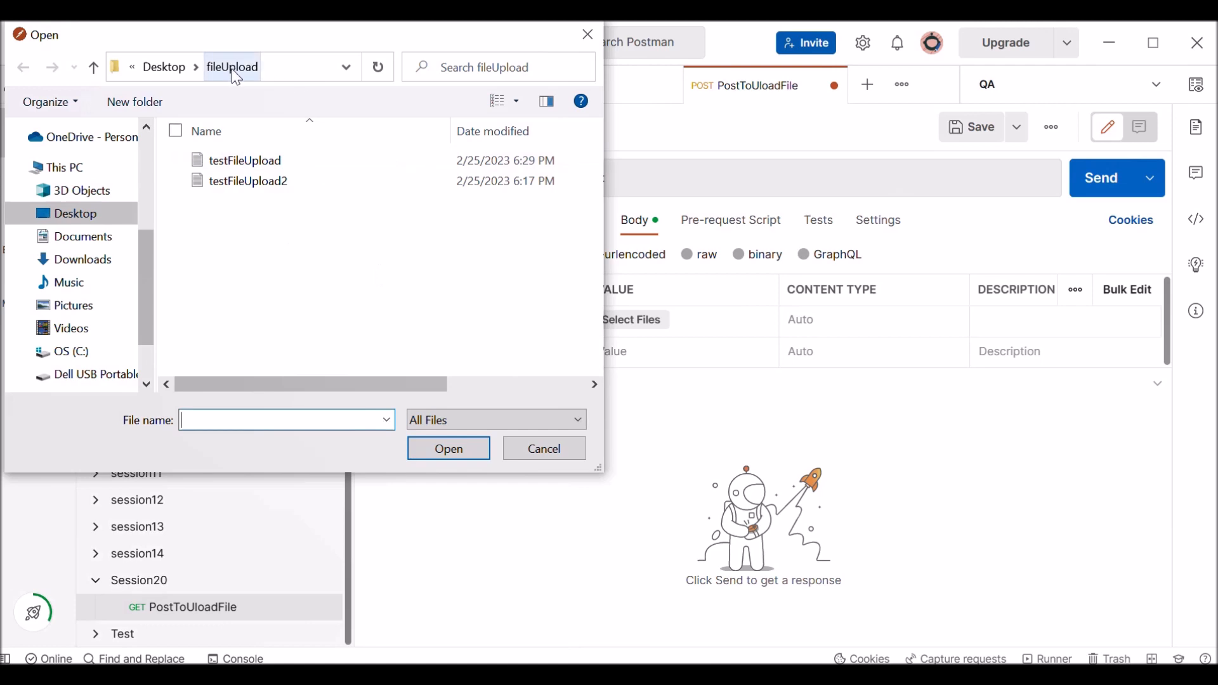
{"action": "left_click", "coordinate": [250, 162]}
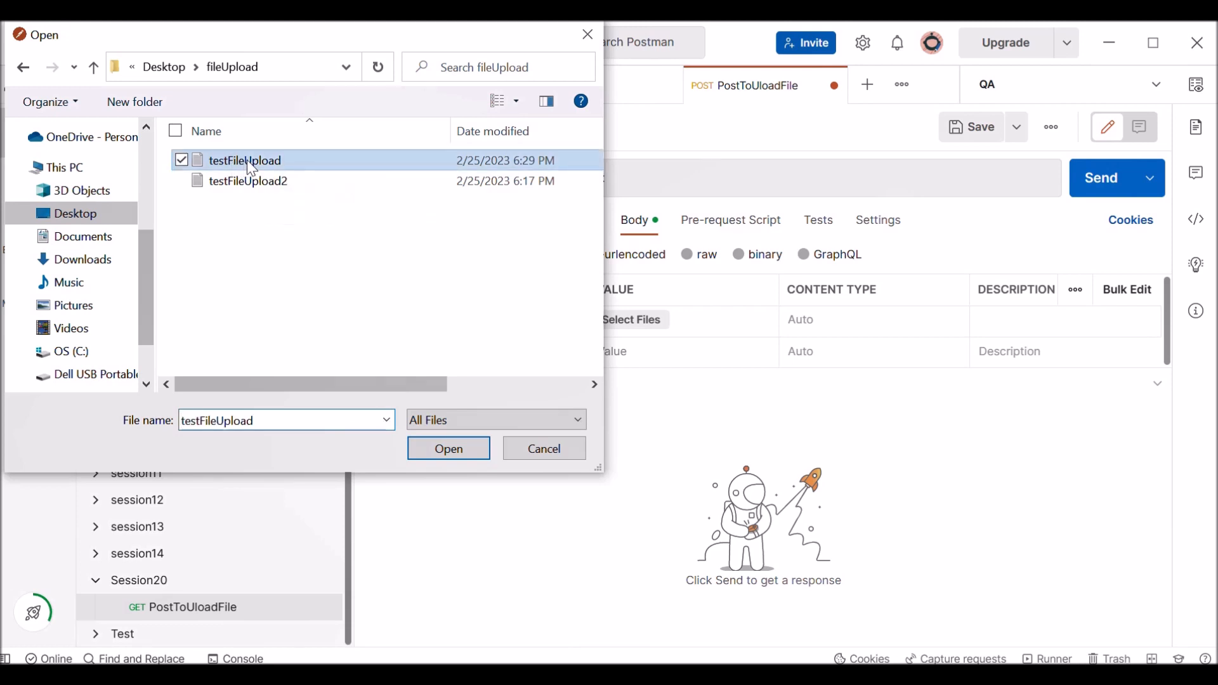
{"action": "left_click", "coordinate": [450, 449]}
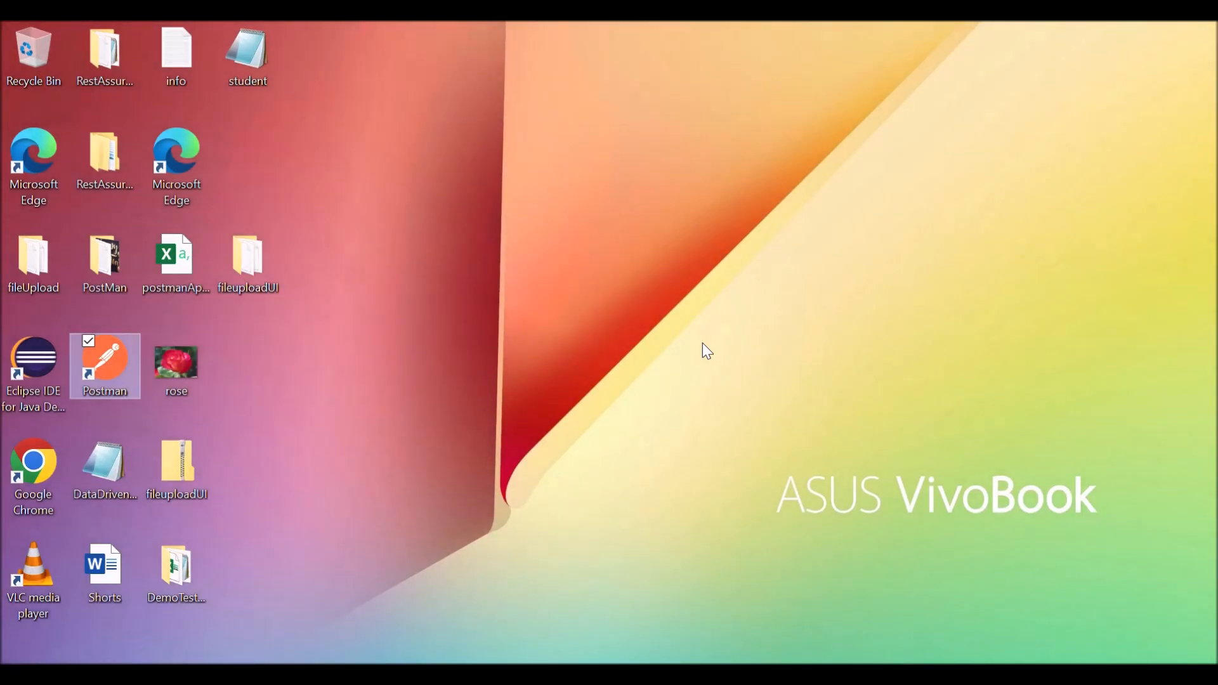
Open testFileUpload from the desktop's fileUpload folder to read its text, close it, and switch back to Postman.
{"action": "double_click", "coordinate": [30, 268]}
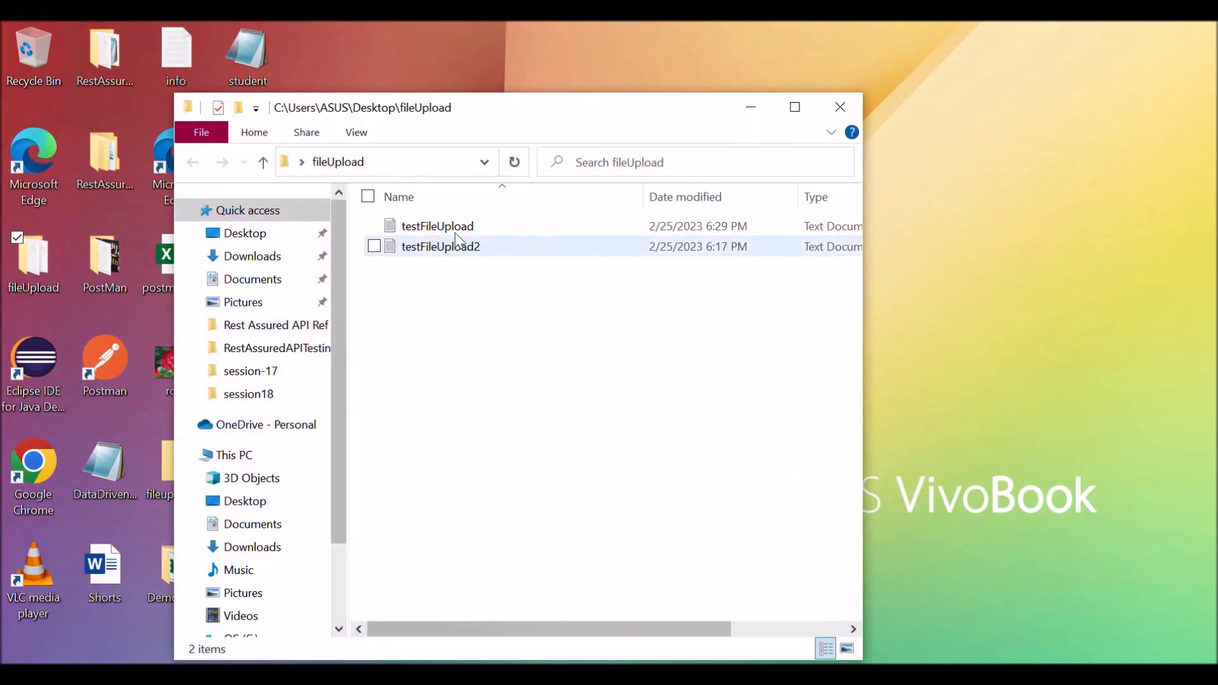
{"action": "double_click", "coordinate": [466, 236]}
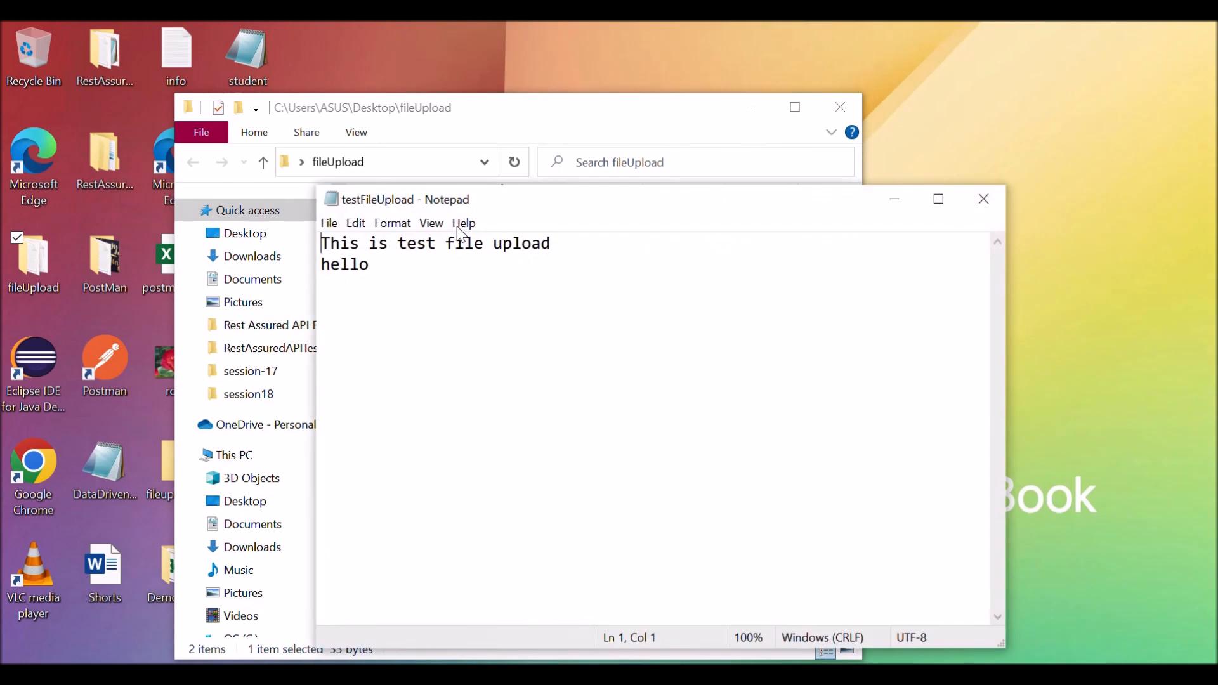
{"action": "left_click", "coordinate": [424, 288]}
{"action": "key", "text": "ctrl+a"}
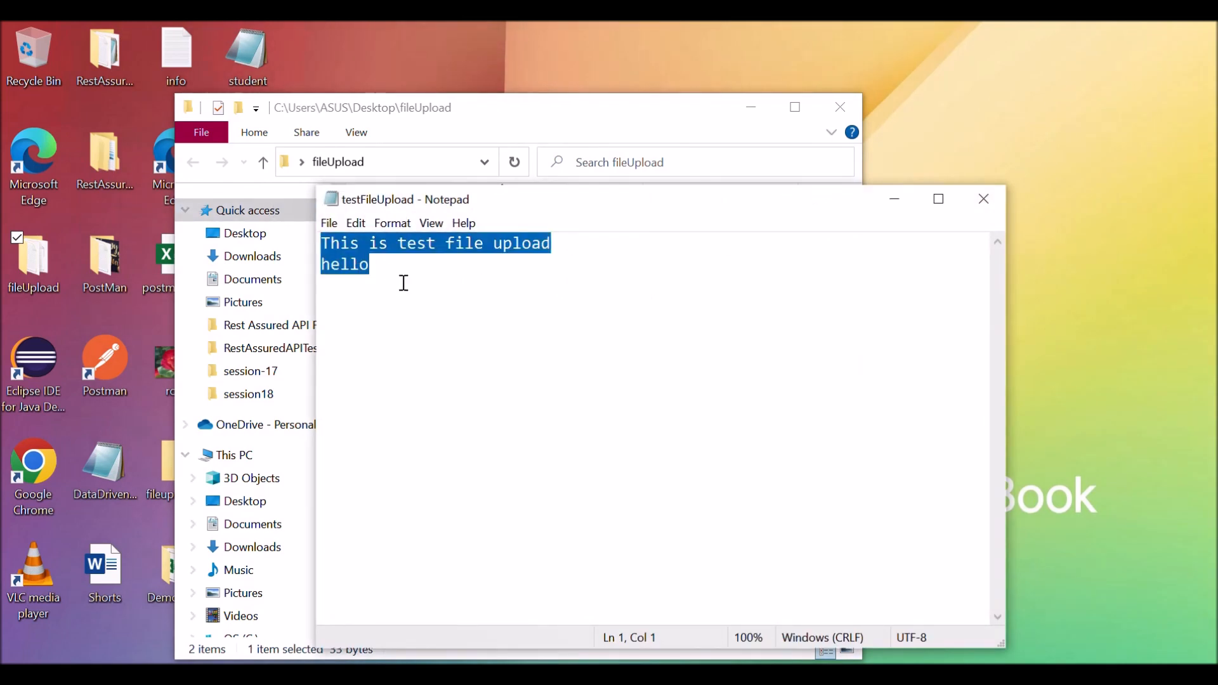
{"action": "left_click", "coordinate": [391, 263]}
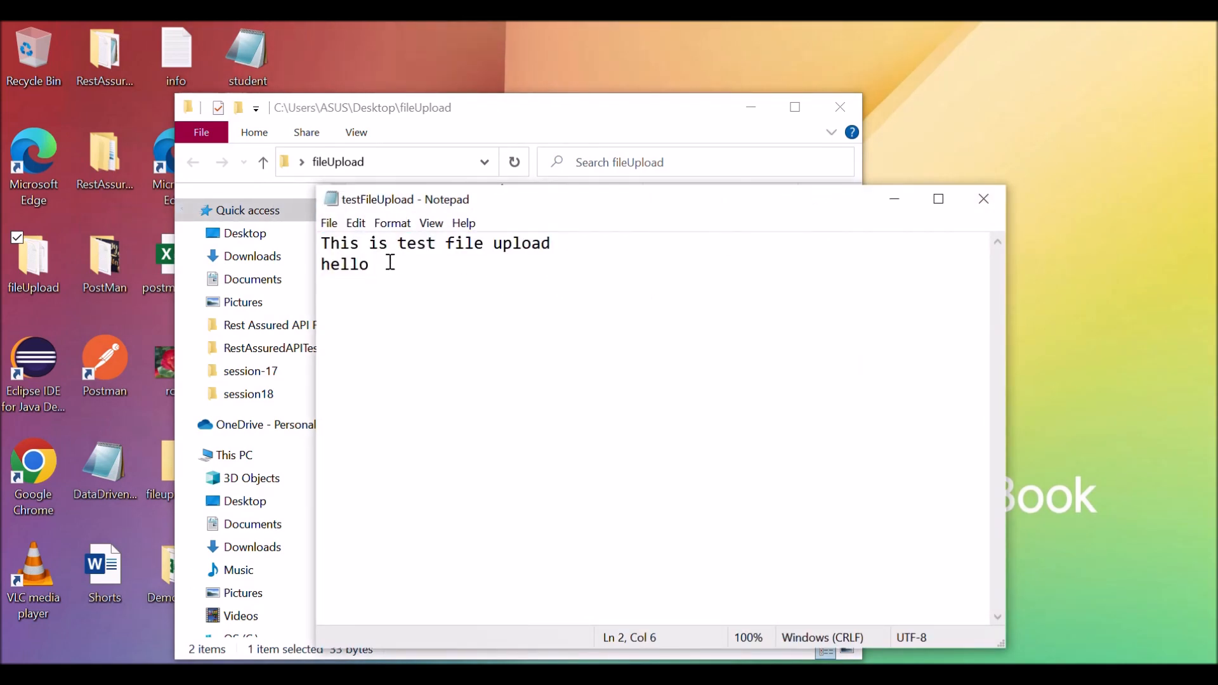
{"action": "key", "text": "ctrl+a"}
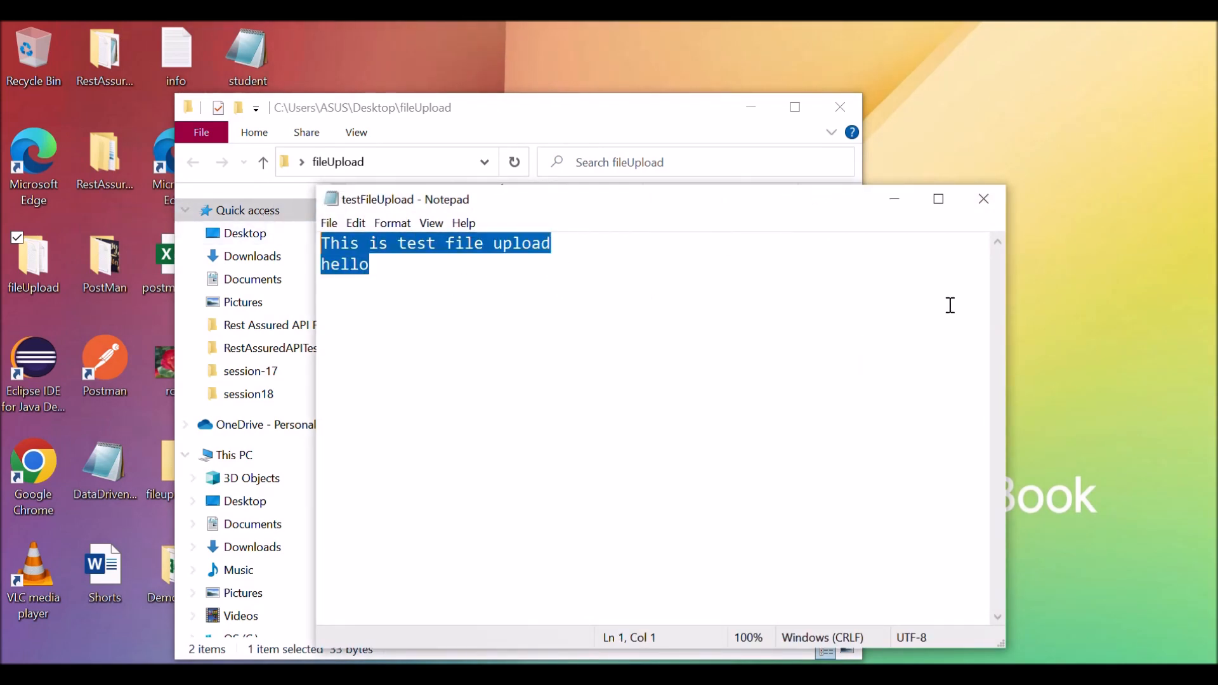
{"action": "left_click", "coordinate": [984, 199]}
{"action": "left_click", "coordinate": [635, 674]}
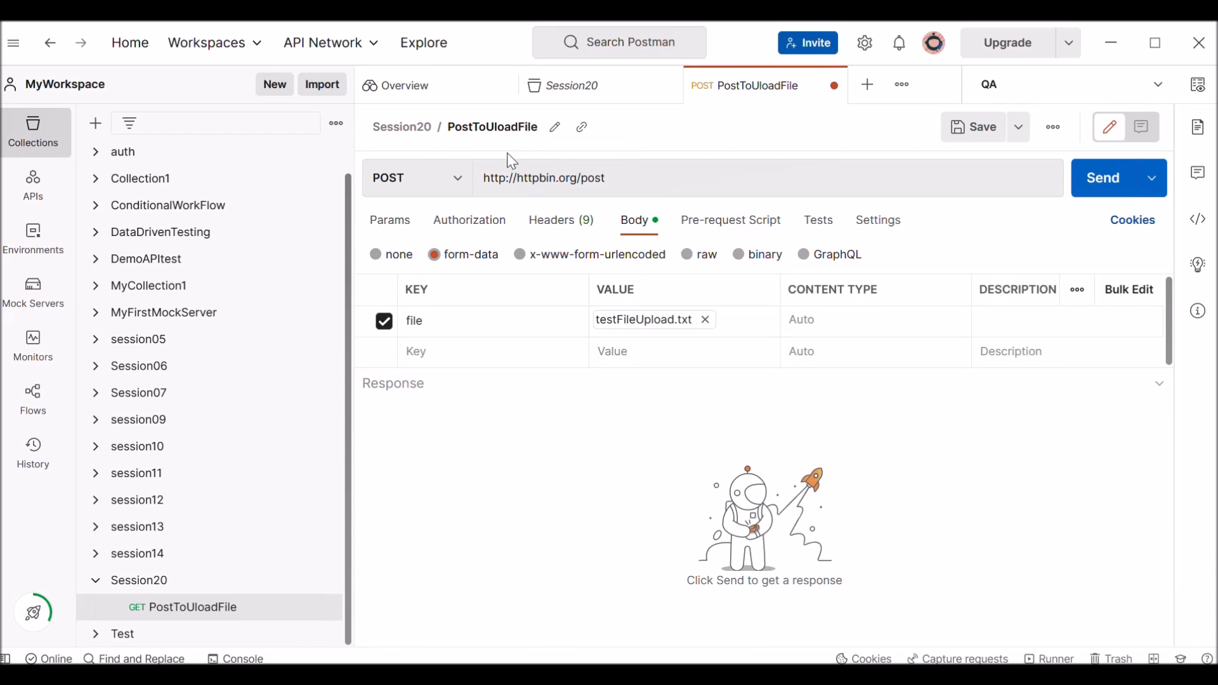
Review the request's method, its URL, and the name and type options of the file key.
{"action": "left_click", "coordinate": [406, 179]}
{"action": "left_click", "coordinate": [641, 182]}
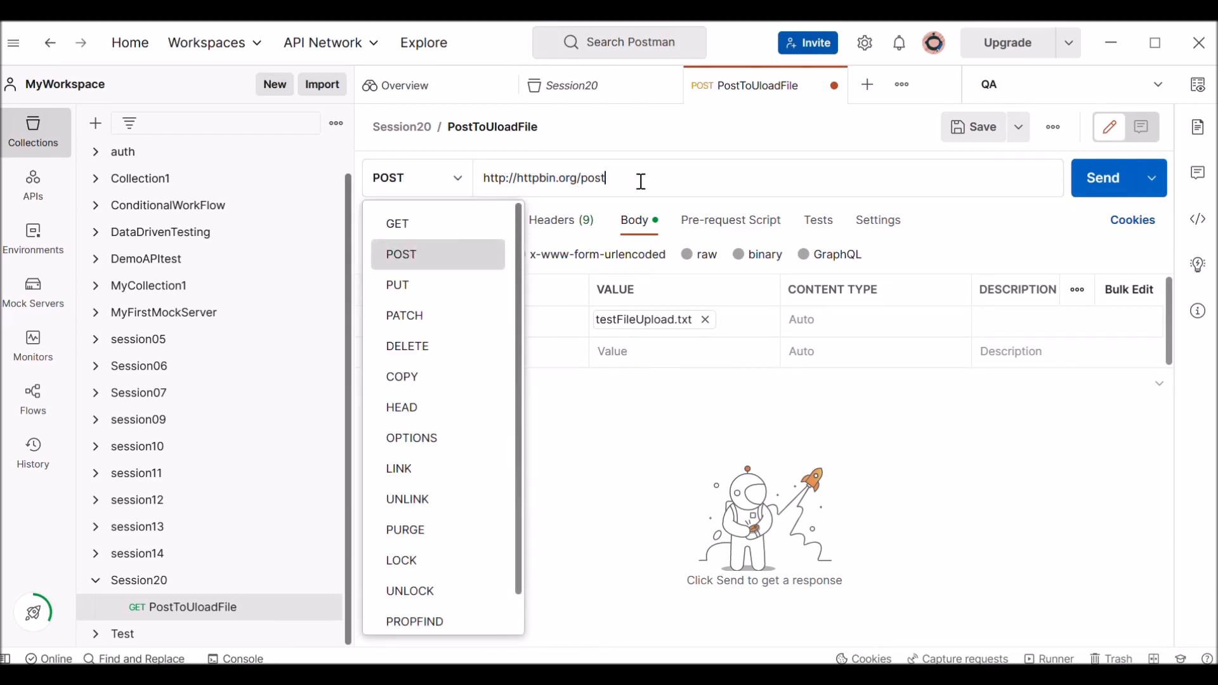
{"action": "left_click_drag", "start_coordinate": [641, 182], "coordinate": [452, 182]}
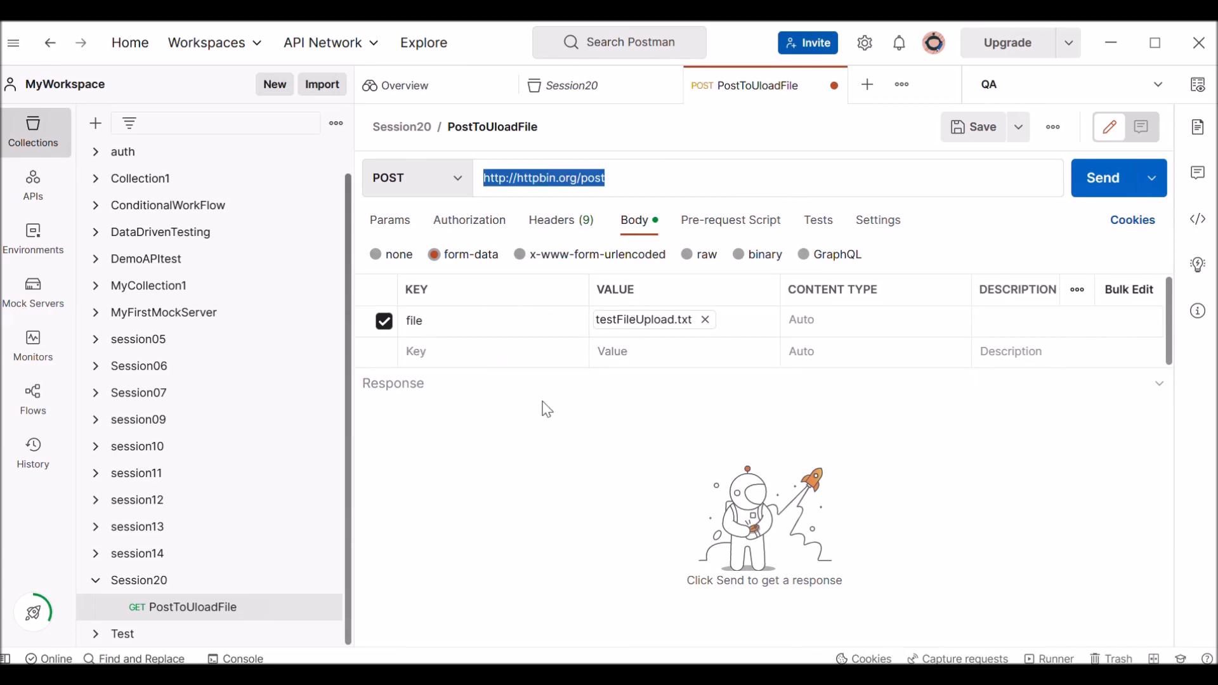
{"action": "left_click", "coordinate": [466, 323]}
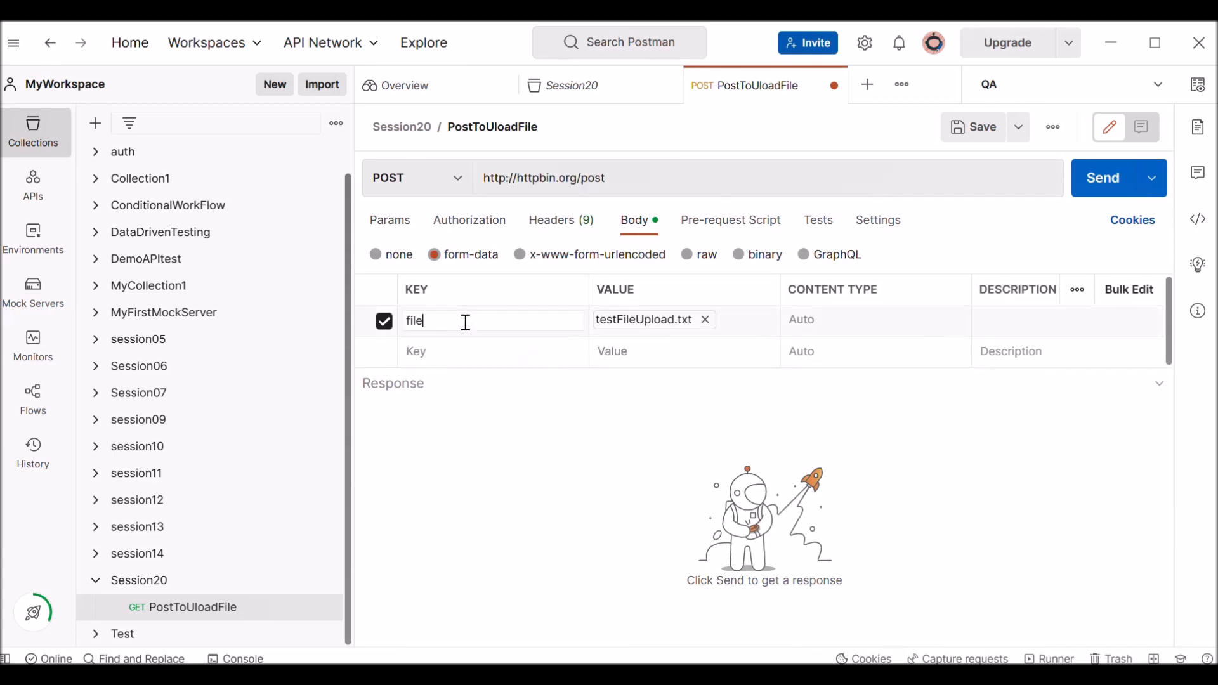
{"action": "left_click", "coordinate": [538, 360]}
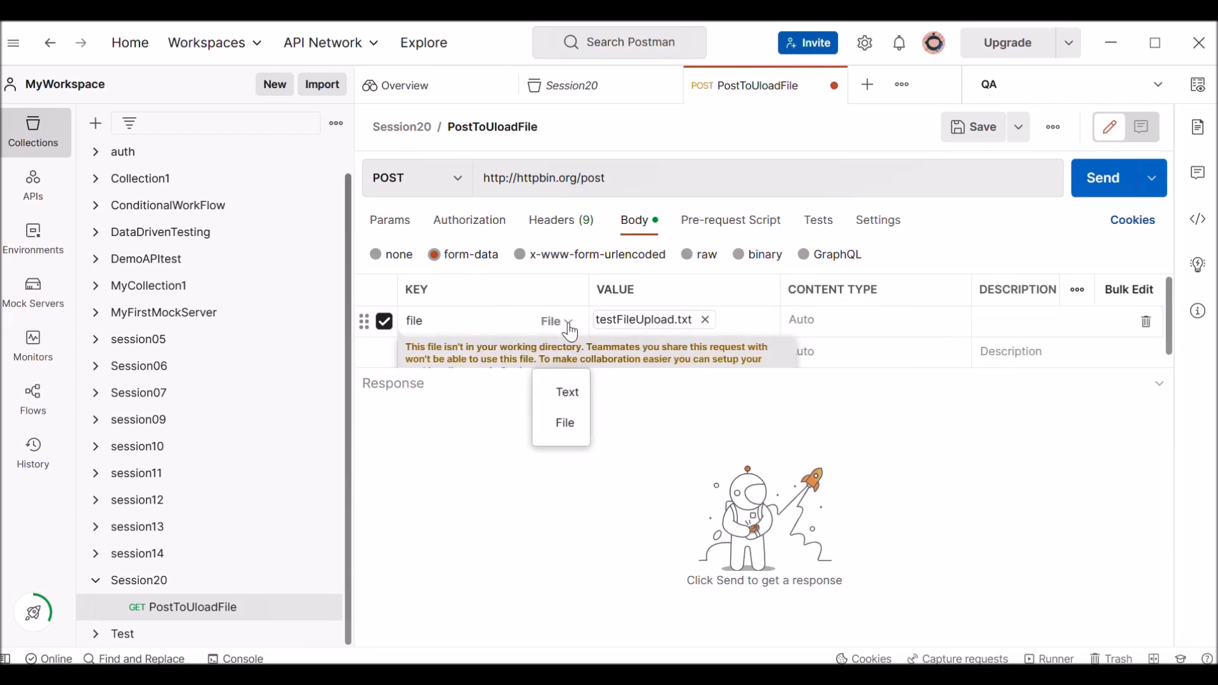
{"action": "left_click", "coordinate": [569, 325]}
{"action": "left_click", "coordinate": [563, 389]}
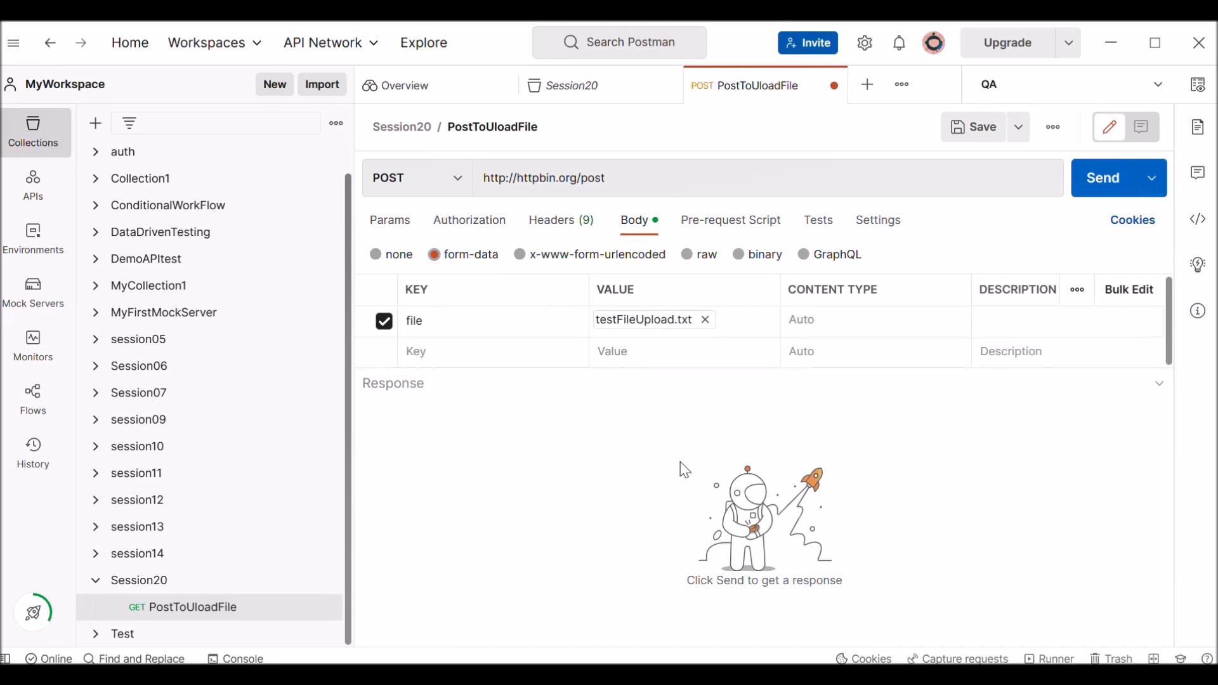
Send the POST request and examine the files and data entries in the response body.
{"action": "left_click", "coordinate": [1103, 179]}
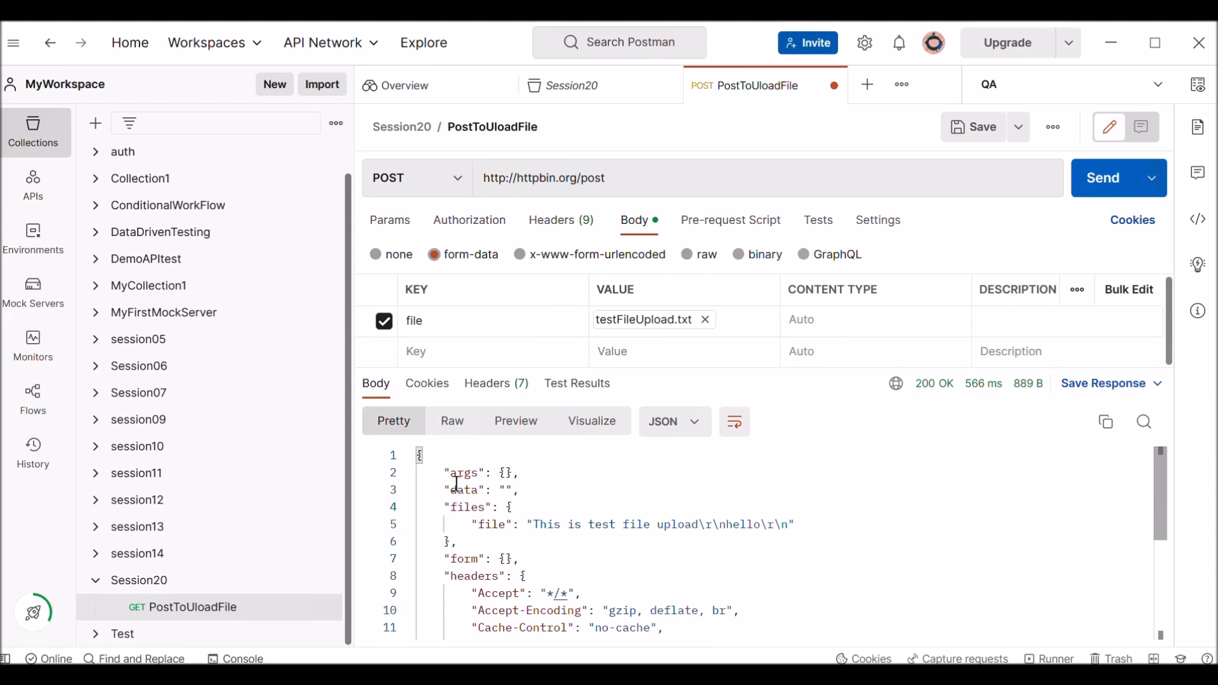
{"action": "left_click_drag", "start_coordinate": [439, 508], "coordinate": [538, 509]}
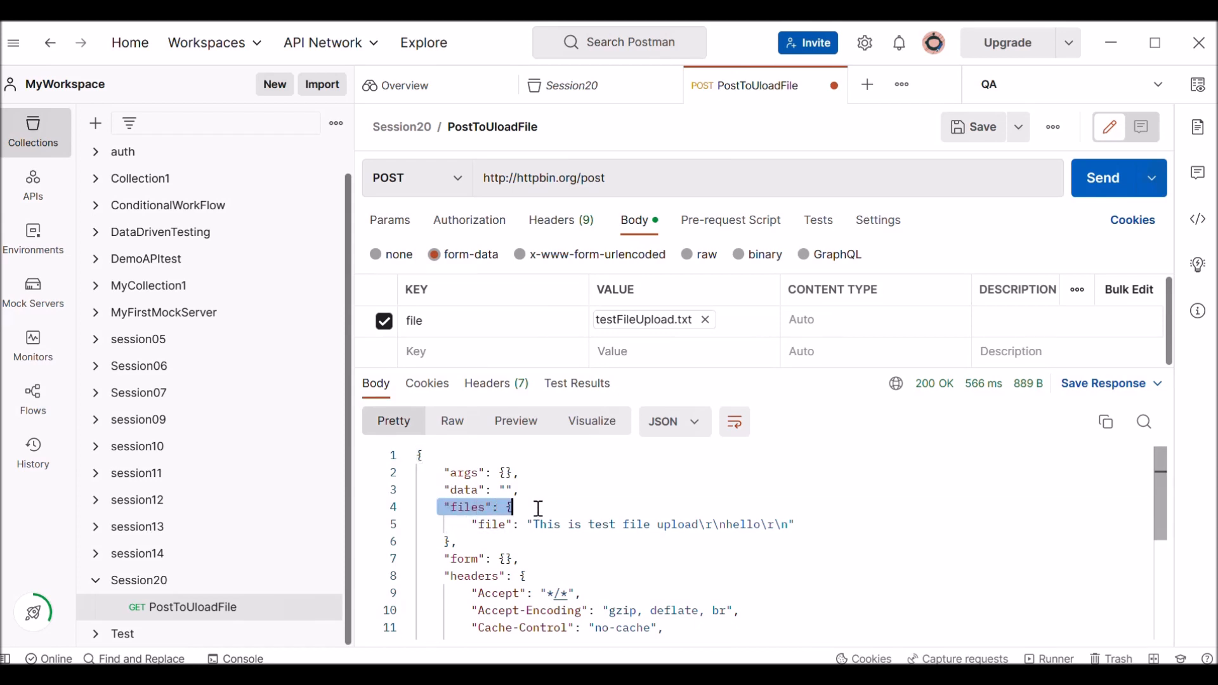
{"action": "left_click", "coordinate": [474, 525]}
{"action": "left_click_drag", "start_coordinate": [486, 524], "coordinate": [827, 532]}
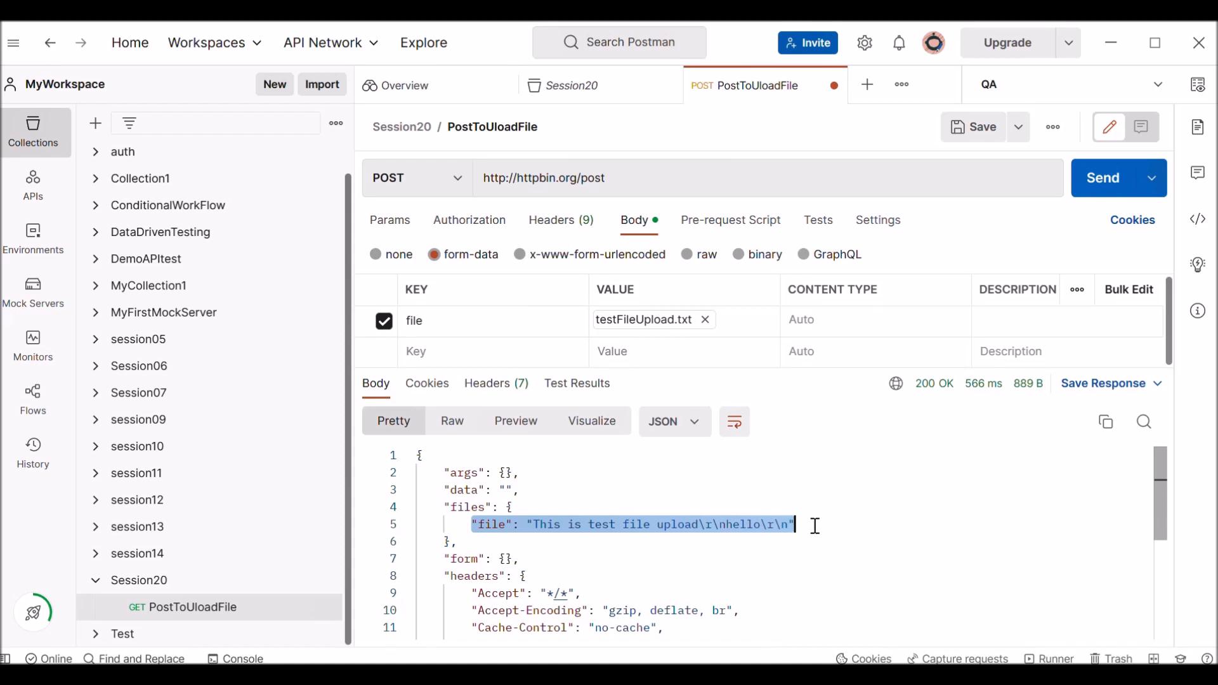
{"action": "triple_click", "coordinate": [634, 177]}
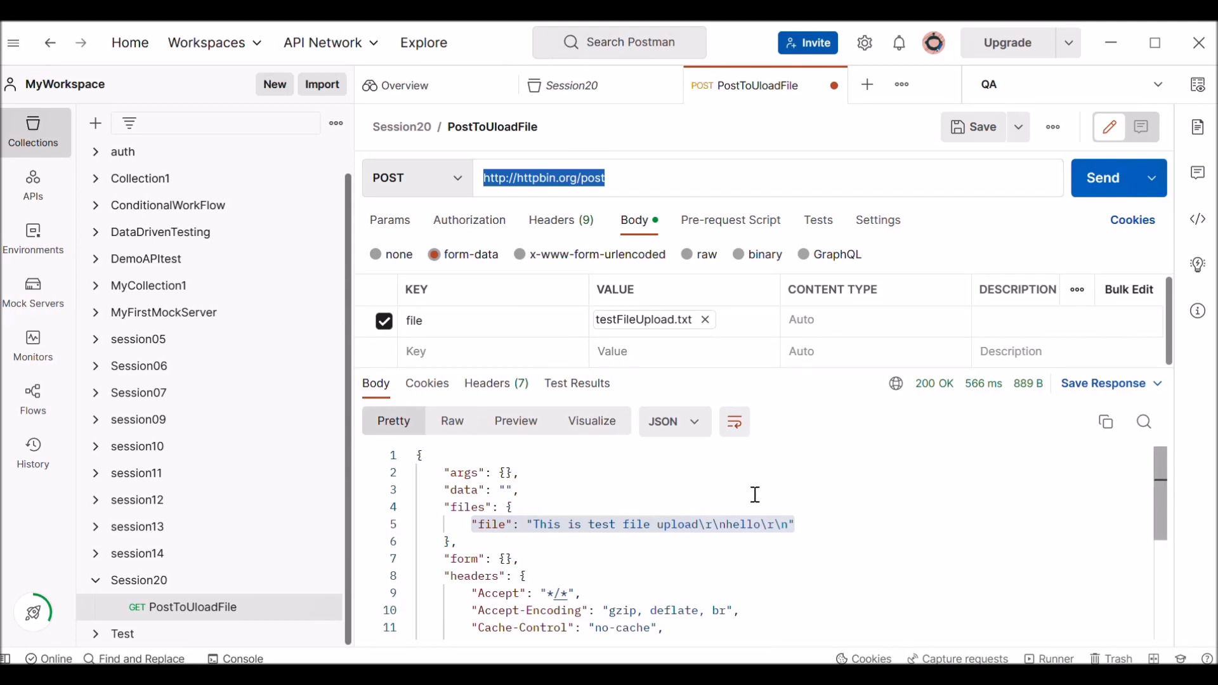
{"action": "left_click_drag", "start_coordinate": [458, 490], "coordinate": [553, 487]}
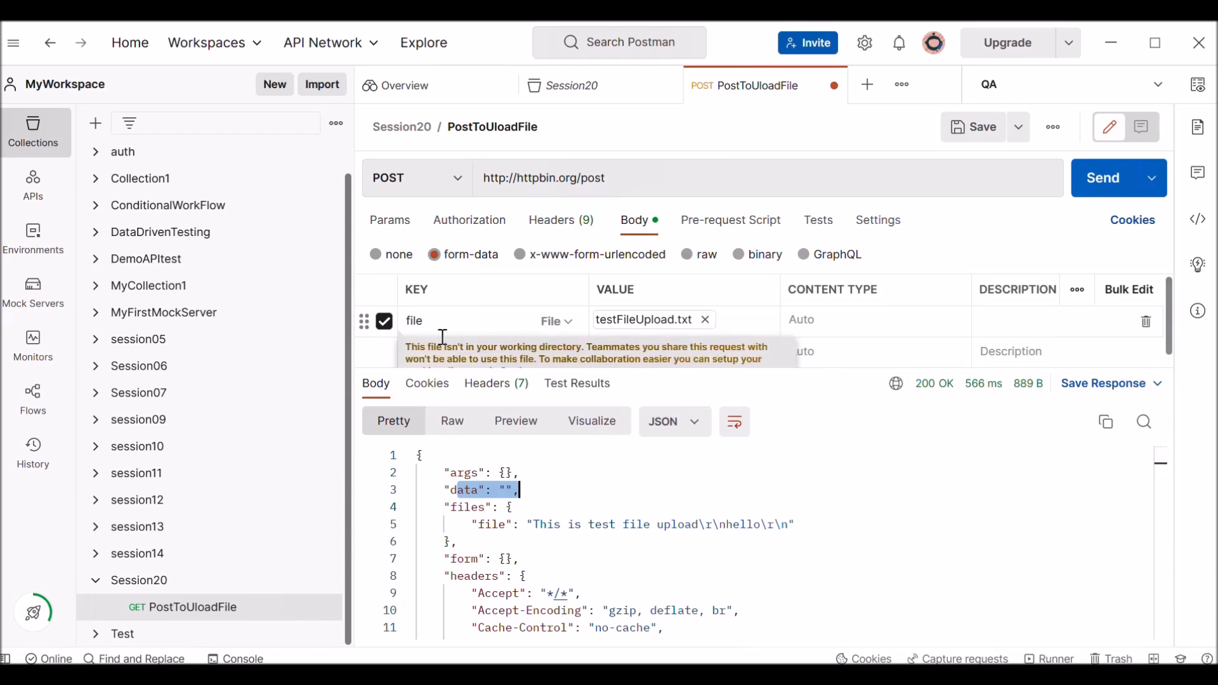
Add a second form-data key named data below the file key.
{"action": "left_click", "coordinate": [421, 350]}
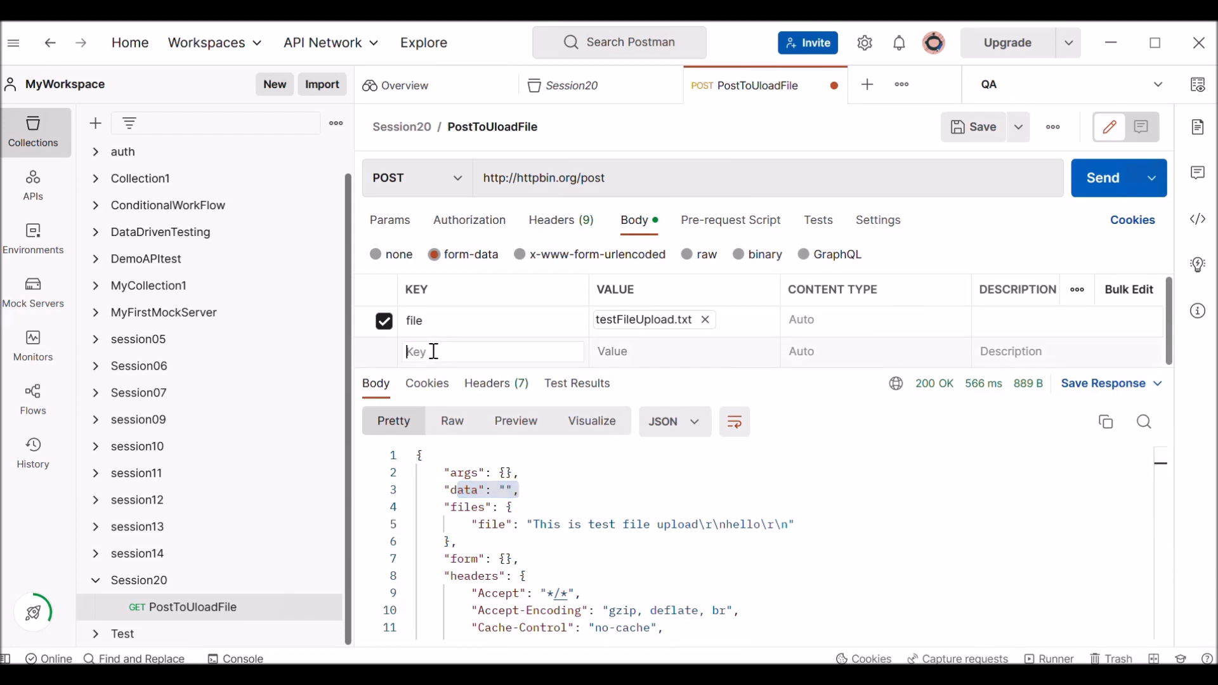
{"action": "type", "text": "dta"}
{"action": "key", "text": "BackSpace"}
{"action": "key", "text": "BackSpace"}
{"action": "key", "text": "BackSpace"}
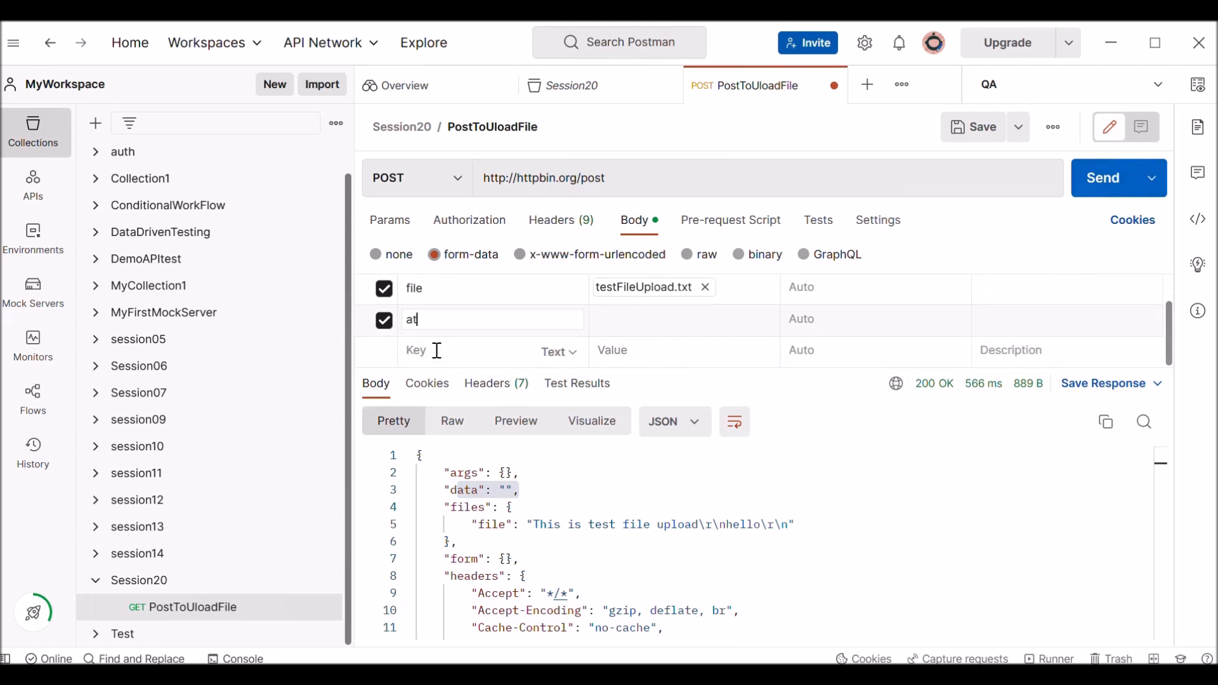
{"action": "type", "text": "data"}
{"action": "left_click", "coordinate": [645, 323]}
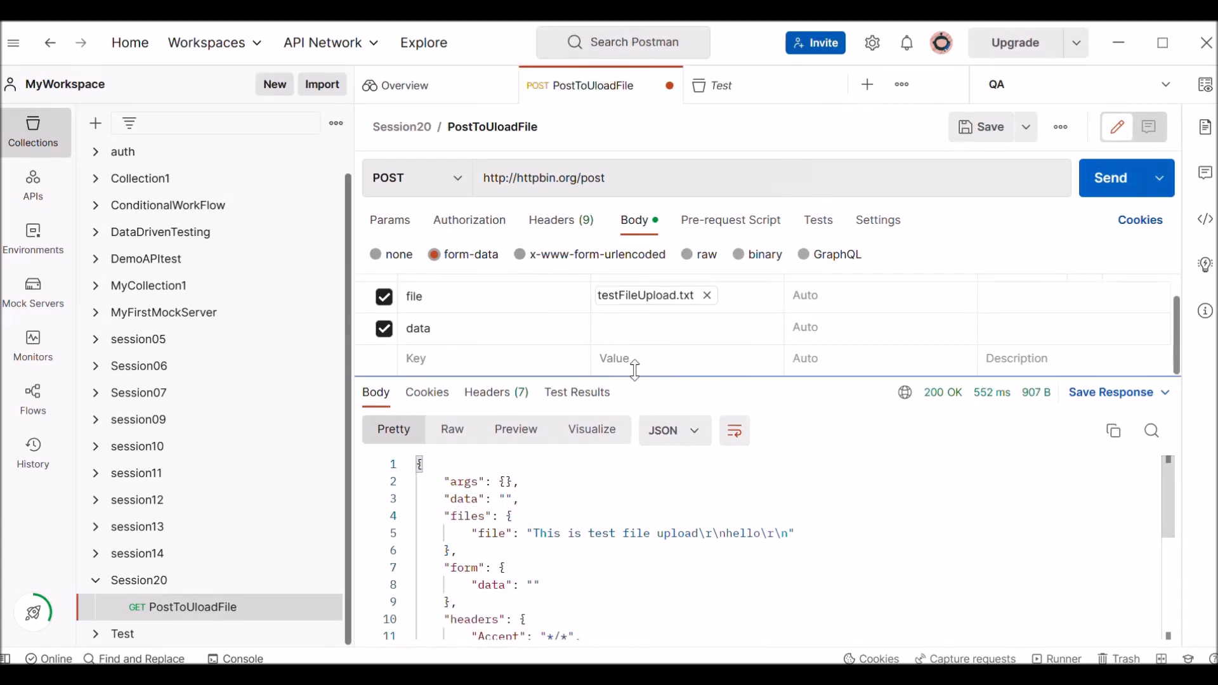
Set the data key's value to a JSON object whose "name" property holds a person's first name.
{"action": "left_click", "coordinate": [614, 331]}
{"action": "type", "text": "{{"}
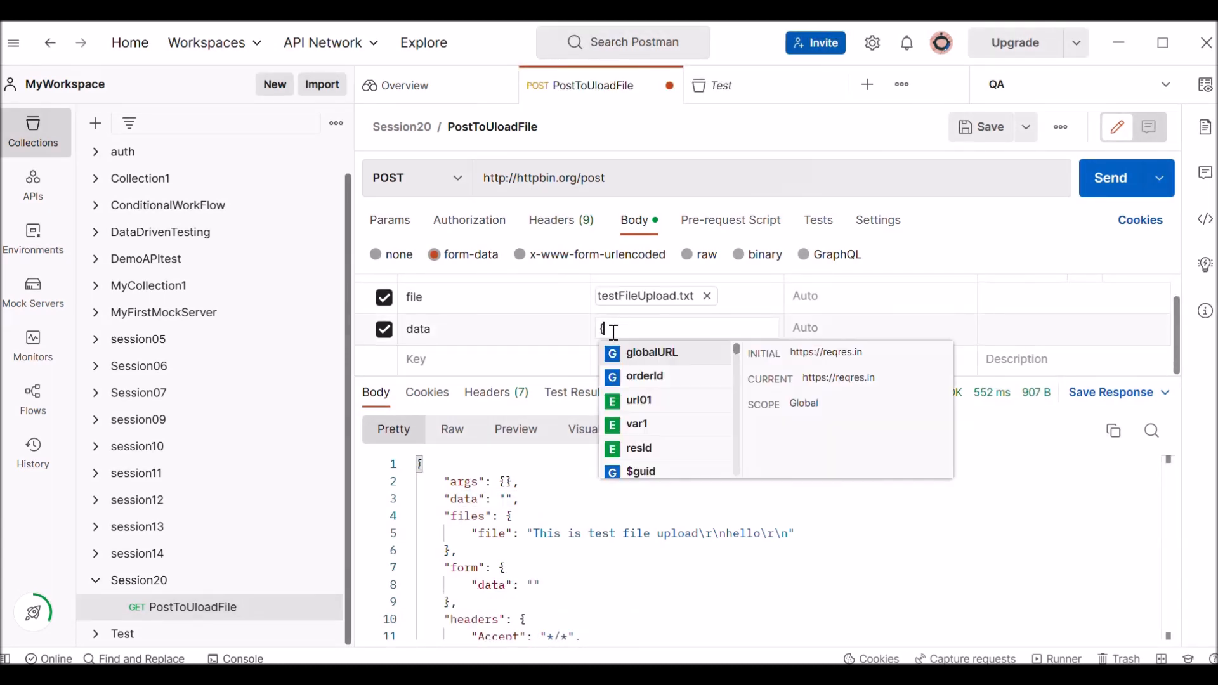
{"action": "type", "text": "name"}
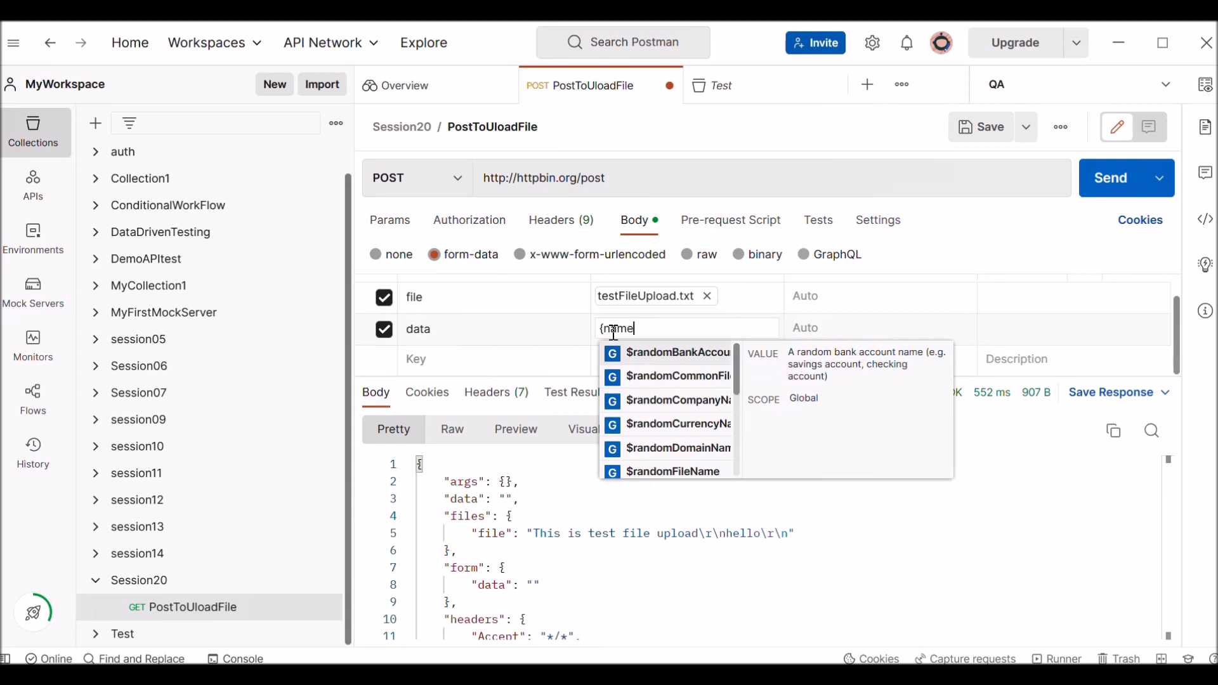
{"action": "key", "text": "BackSpace"}
{"action": "key", "text": "BackSpace"}
{"action": "key", "text": "BackSpace"}
{"action": "key", "text": "BackSpace"}
{"action": "type", "text": "\"name"}
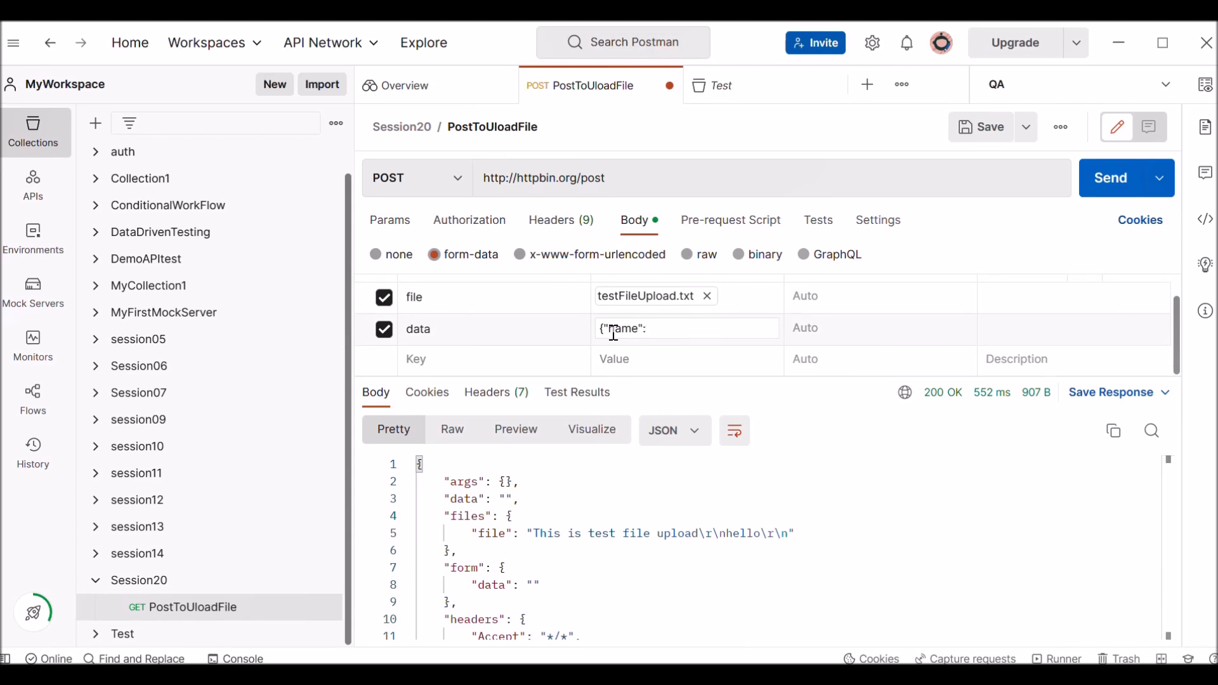
{"action": "type", "text": "\":\"Prachi"}
{"action": "left_click_drag", "start_coordinate": [707, 329], "coordinate": [565, 349]}
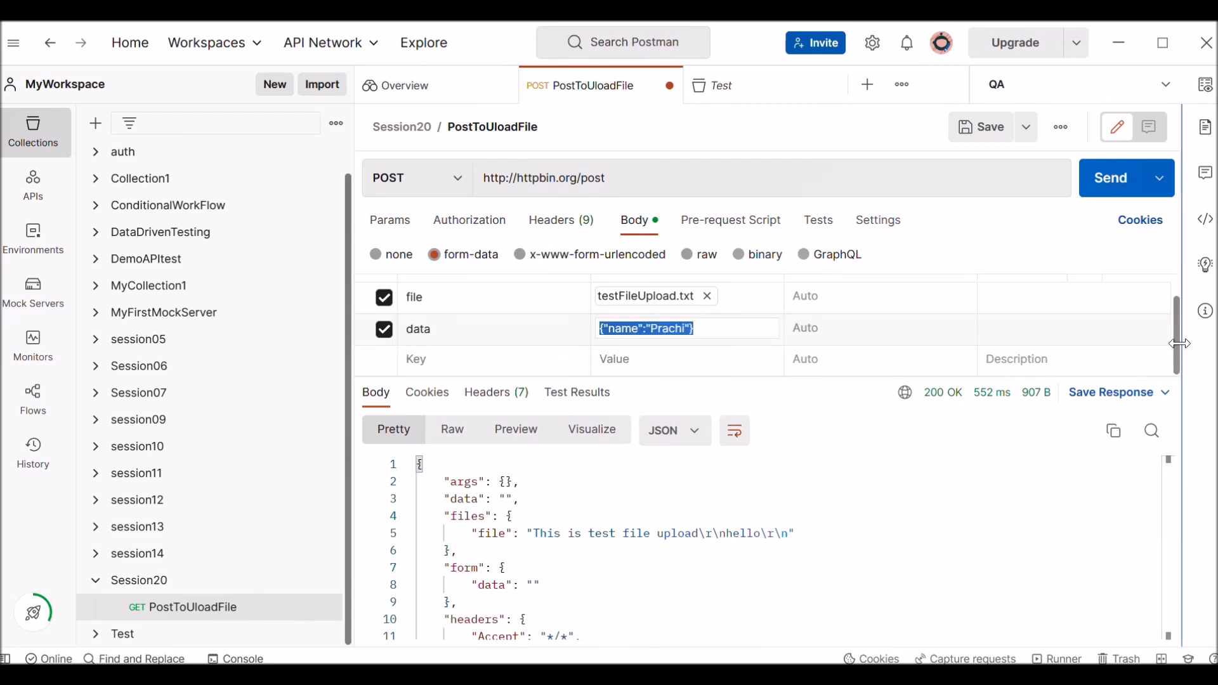
Set the data key's content type to application/json and check which form-data columns are shown.
{"action": "left_click_drag", "start_coordinate": [1175, 343], "coordinate": [1176, 302]}
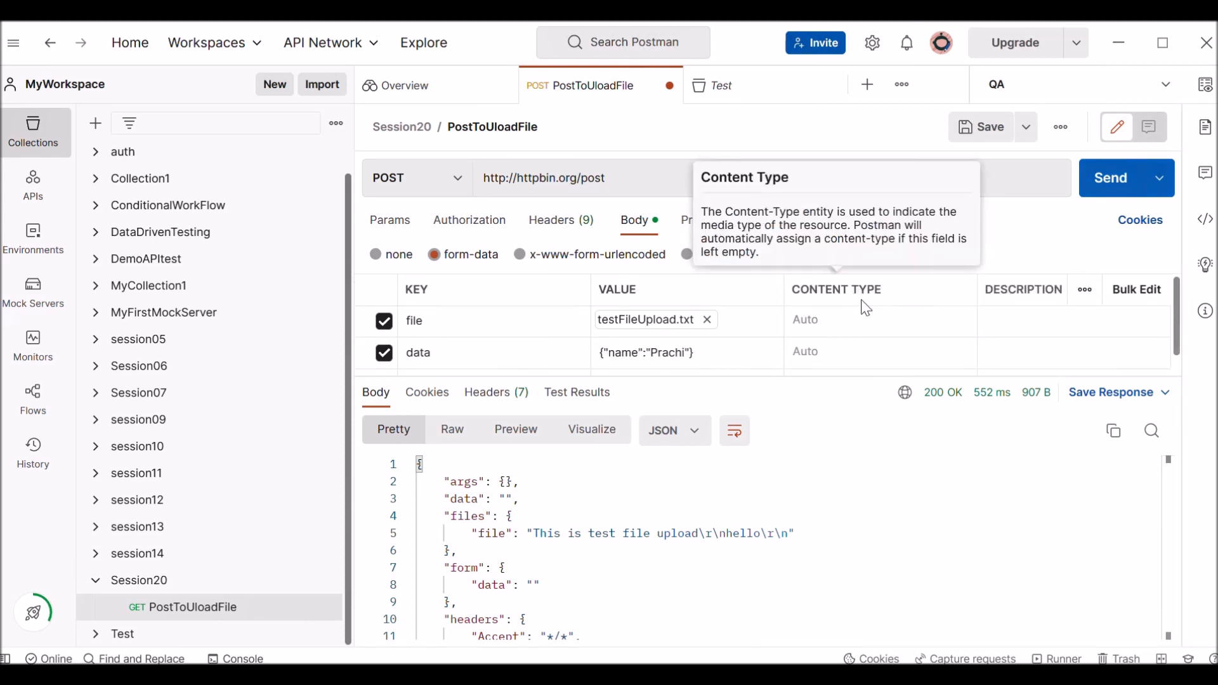
{"action": "left_click", "coordinate": [836, 352]}
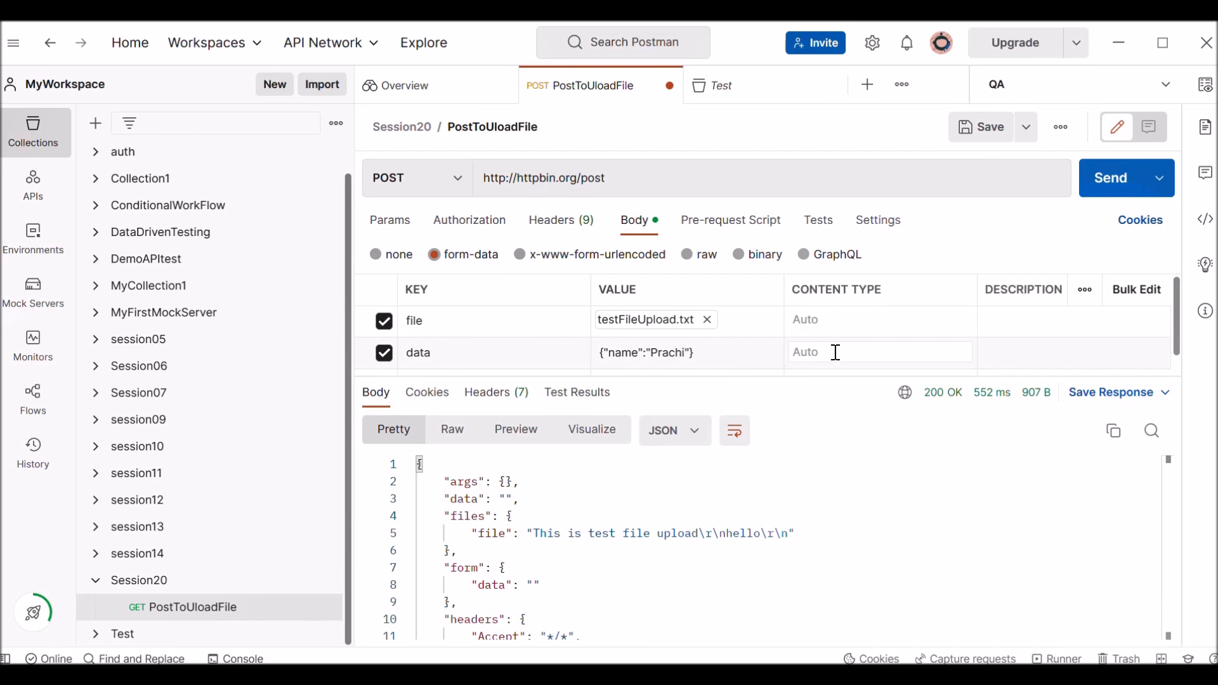
{"action": "type", "text": "app"}
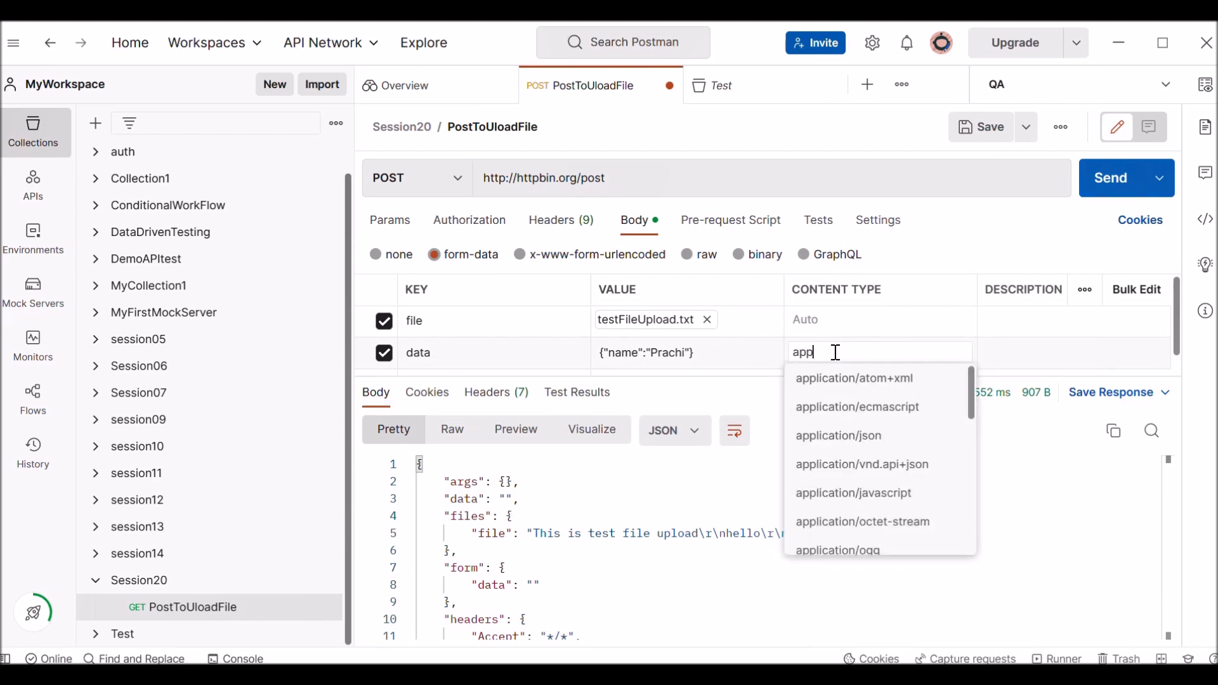
{"action": "left_click", "coordinate": [866, 439]}
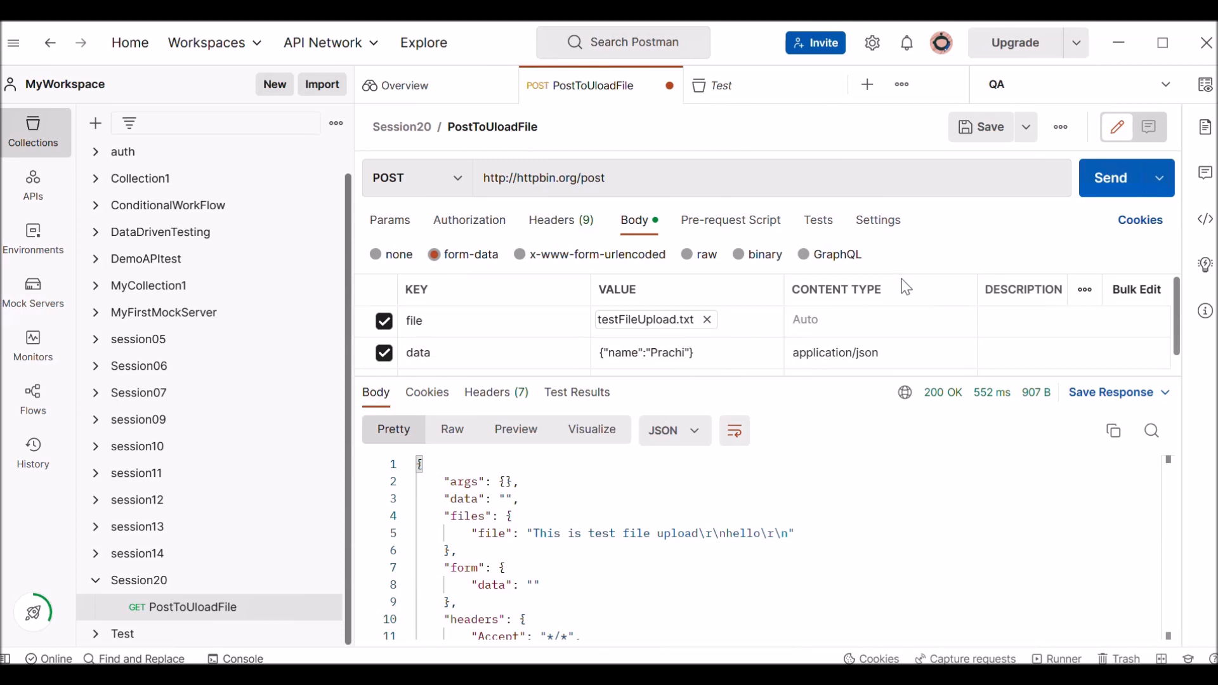
{"action": "left_click", "coordinate": [1085, 290]}
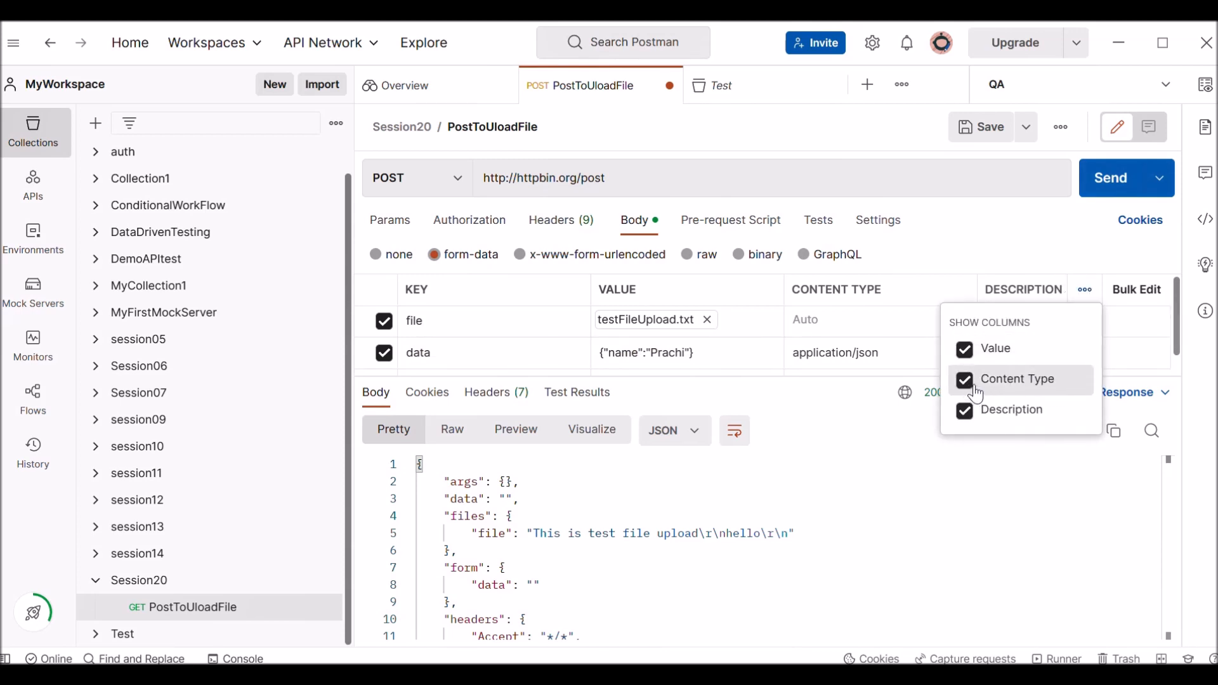
{"action": "left_click", "coordinate": [888, 501]}
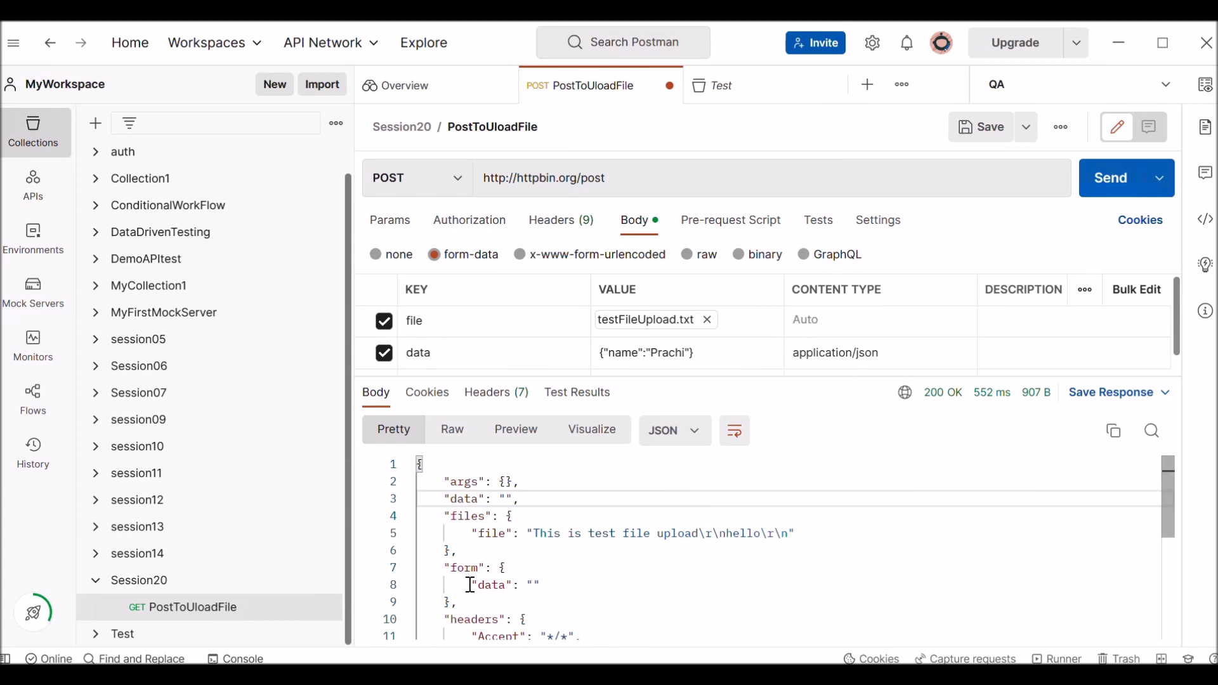
Send the request with the data value included and inspect the data entry under form in the response.
{"action": "left_click_drag", "start_coordinate": [471, 584], "coordinate": [616, 582]}
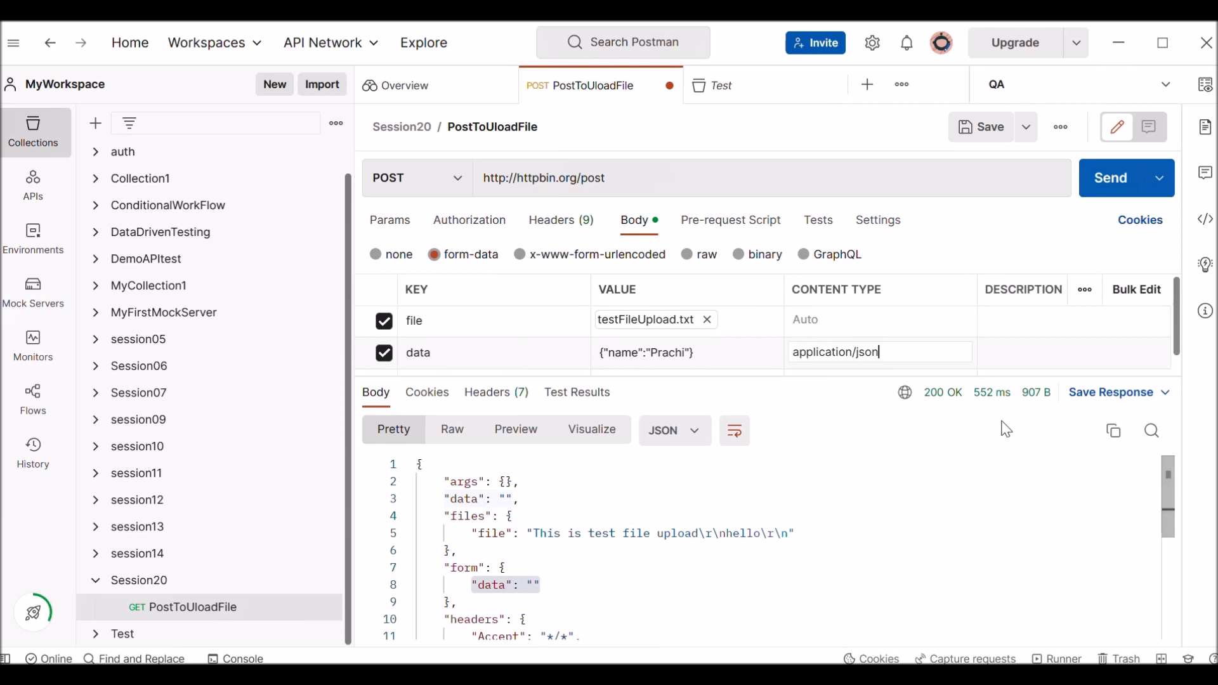
{"action": "left_click", "coordinate": [1110, 187]}
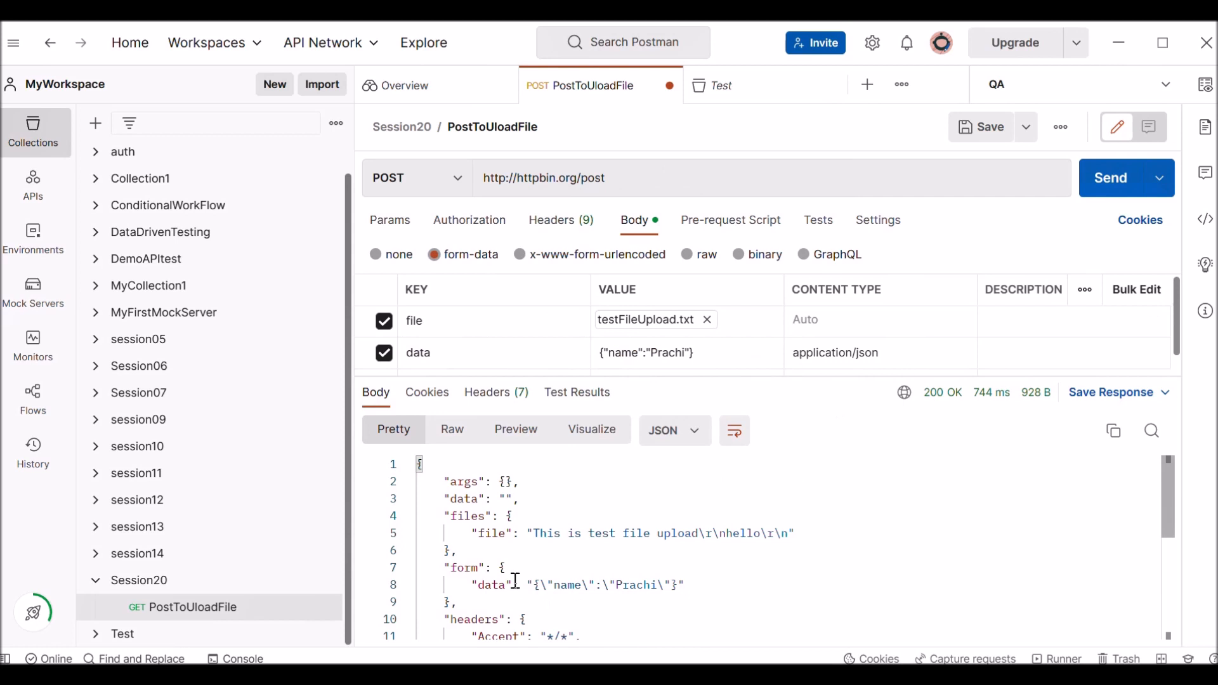
{"action": "left_click_drag", "start_coordinate": [478, 568], "coordinate": [671, 584]}
{"action": "left_click", "coordinate": [547, 584]}
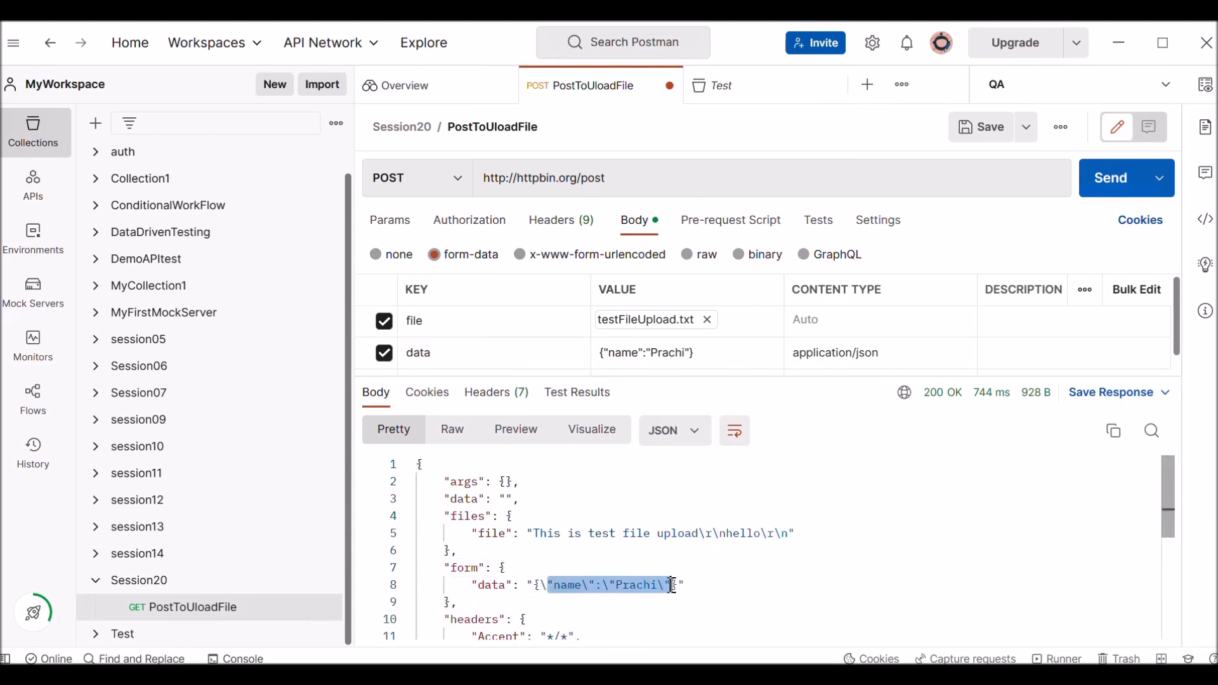
Replace the data key's JSON value with the dynamic variable {{$randomFirstName}} and check the variable's description.
{"action": "left_click", "coordinate": [764, 575]}
{"action": "left_click_drag", "start_coordinate": [554, 585], "coordinate": [692, 584]}
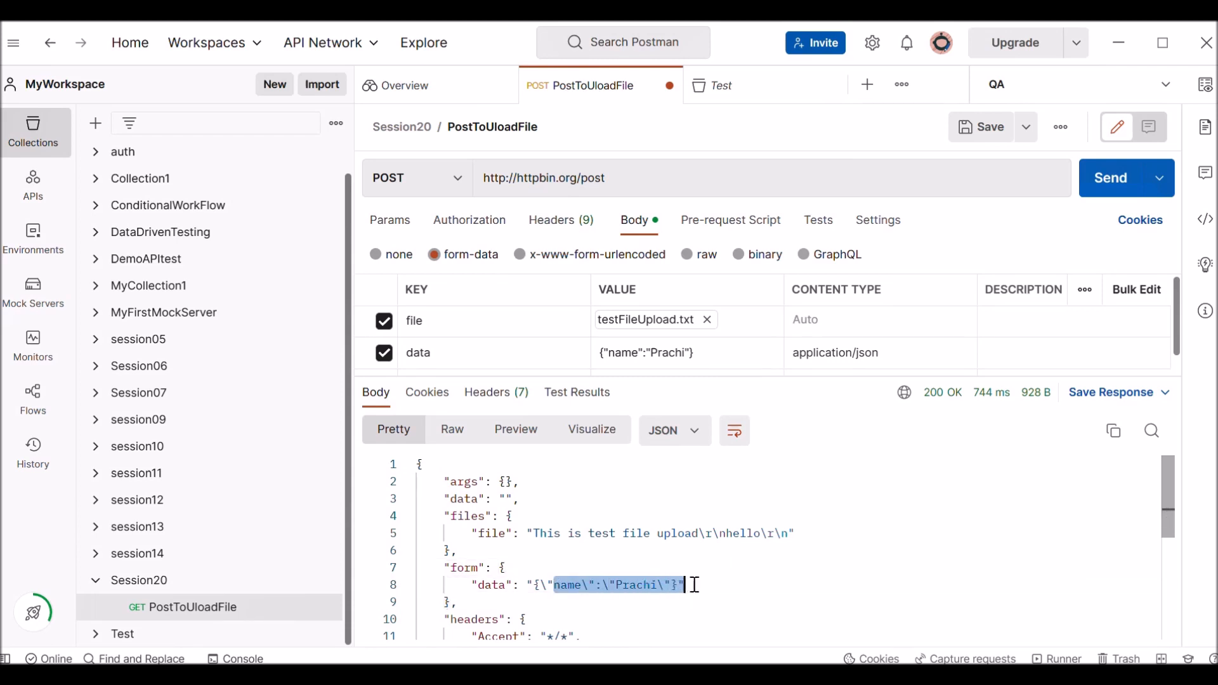
{"action": "left_click", "coordinate": [705, 356]}
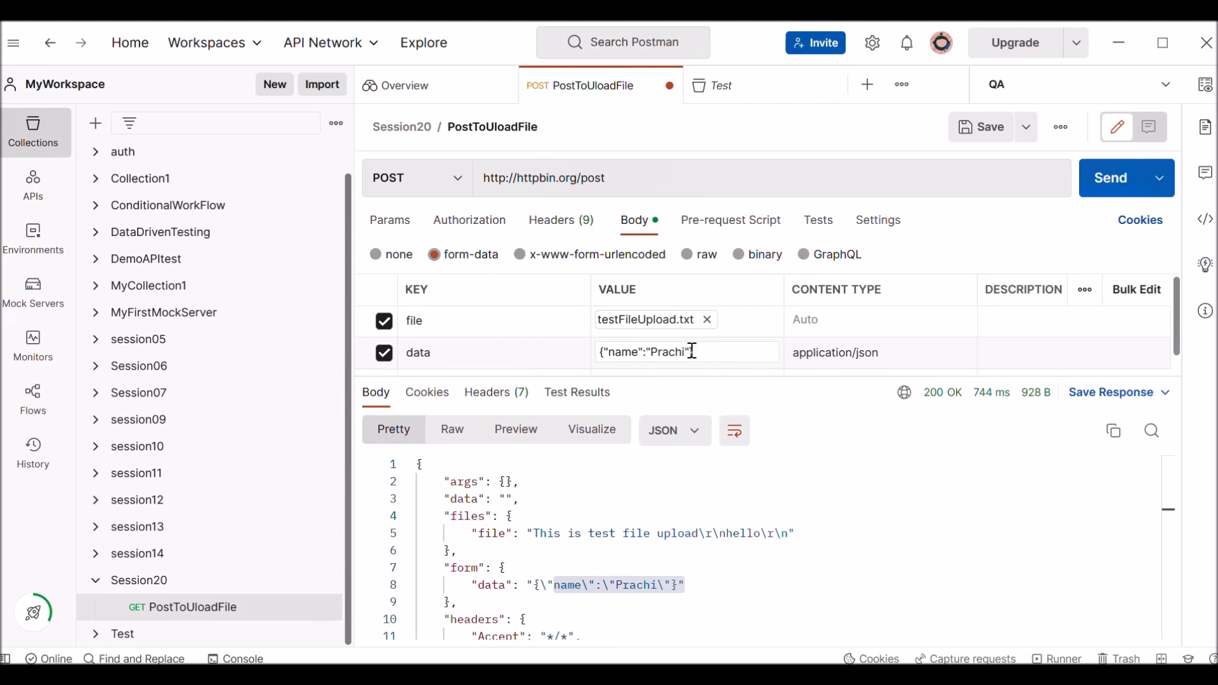
{"action": "left_click_drag", "start_coordinate": [693, 352], "coordinate": [557, 352]}
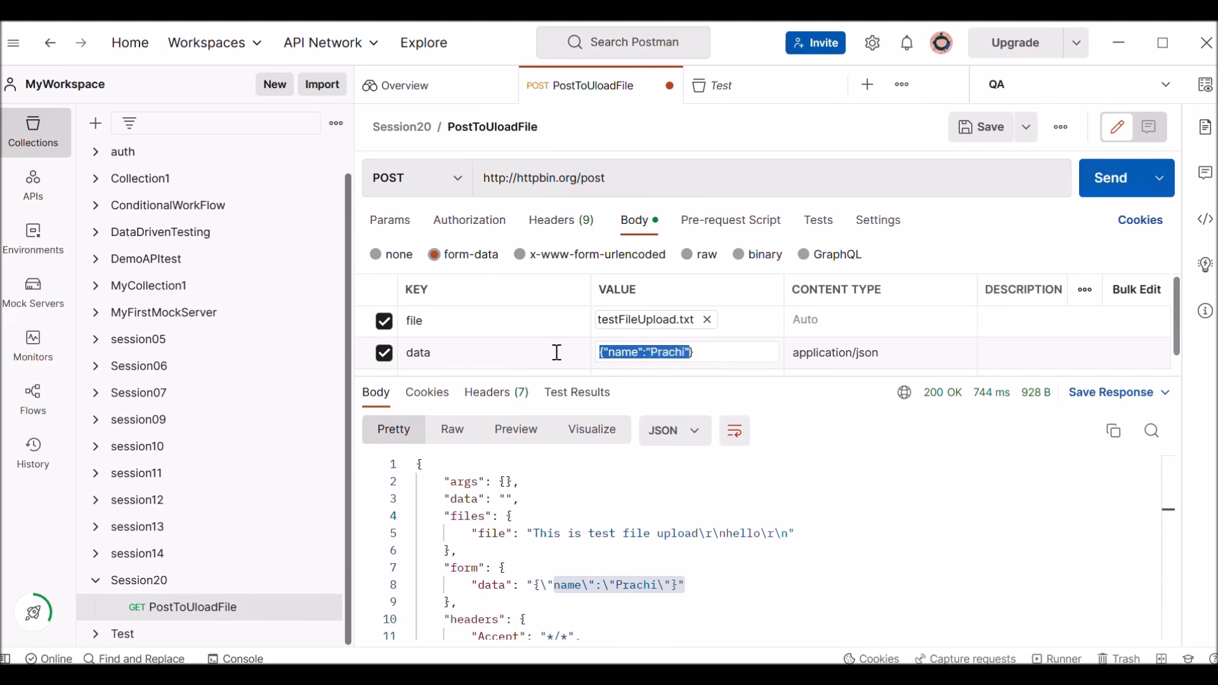
{"action": "type", "text": "{"}
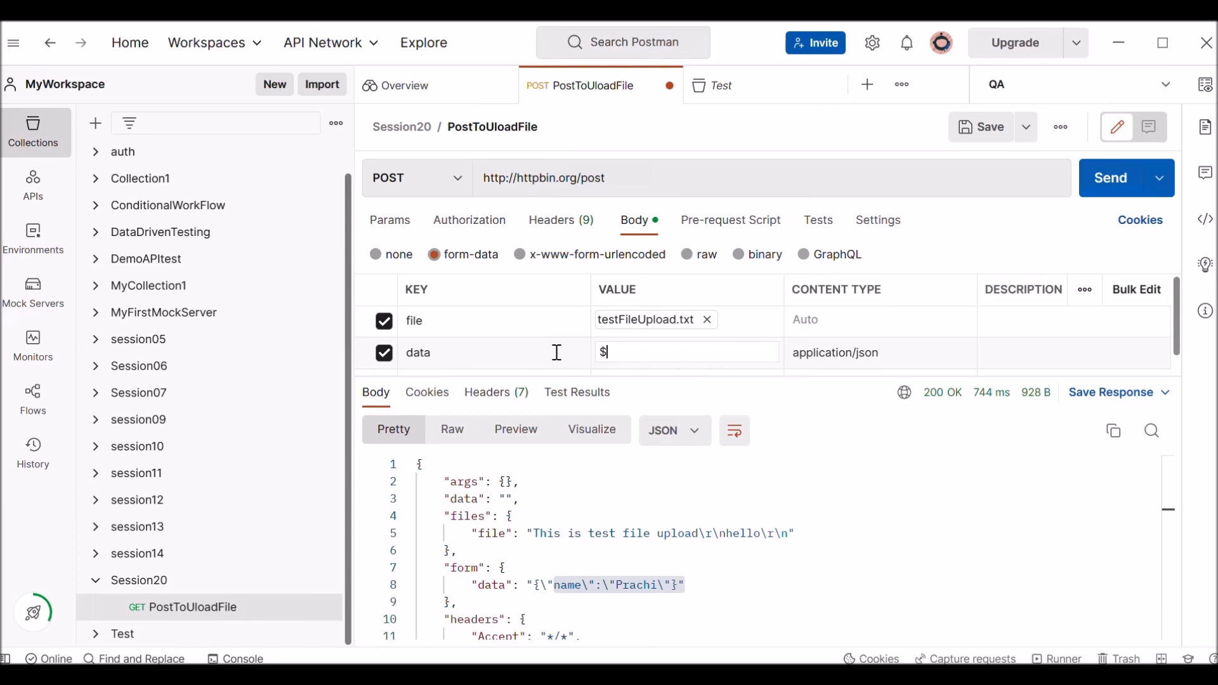
{"action": "type", "text": "{{$randomFirstName}}"}
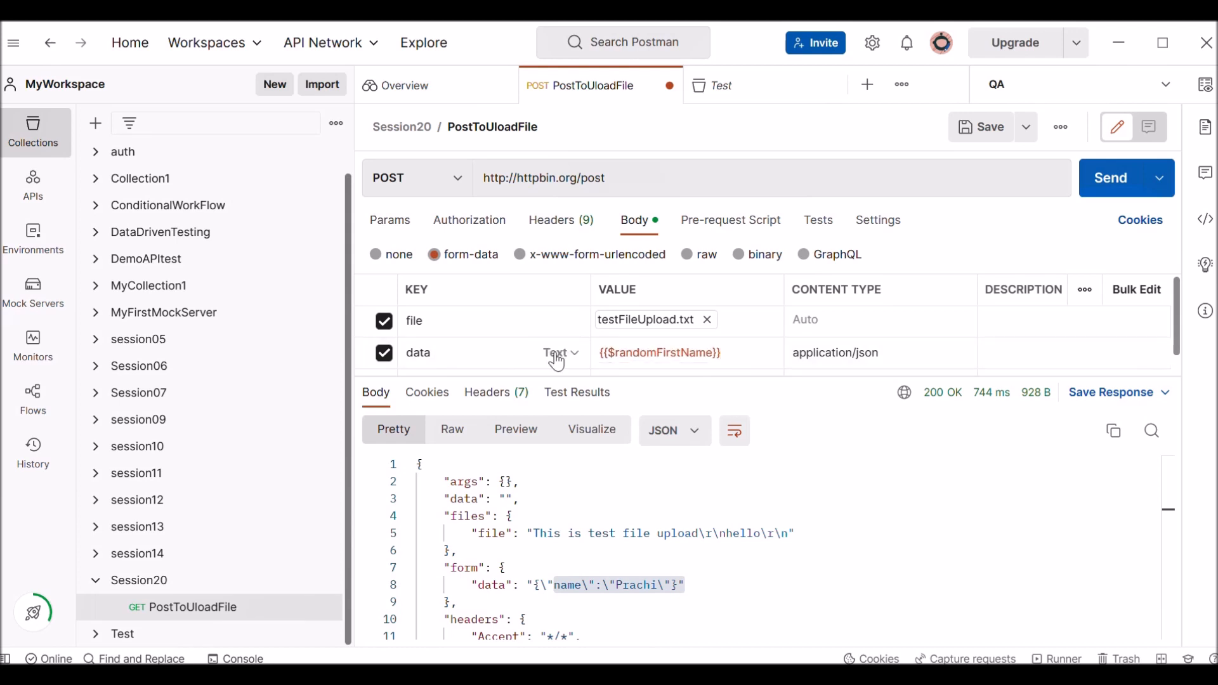
{"action": "mouse_move", "coordinate": [636, 352]}
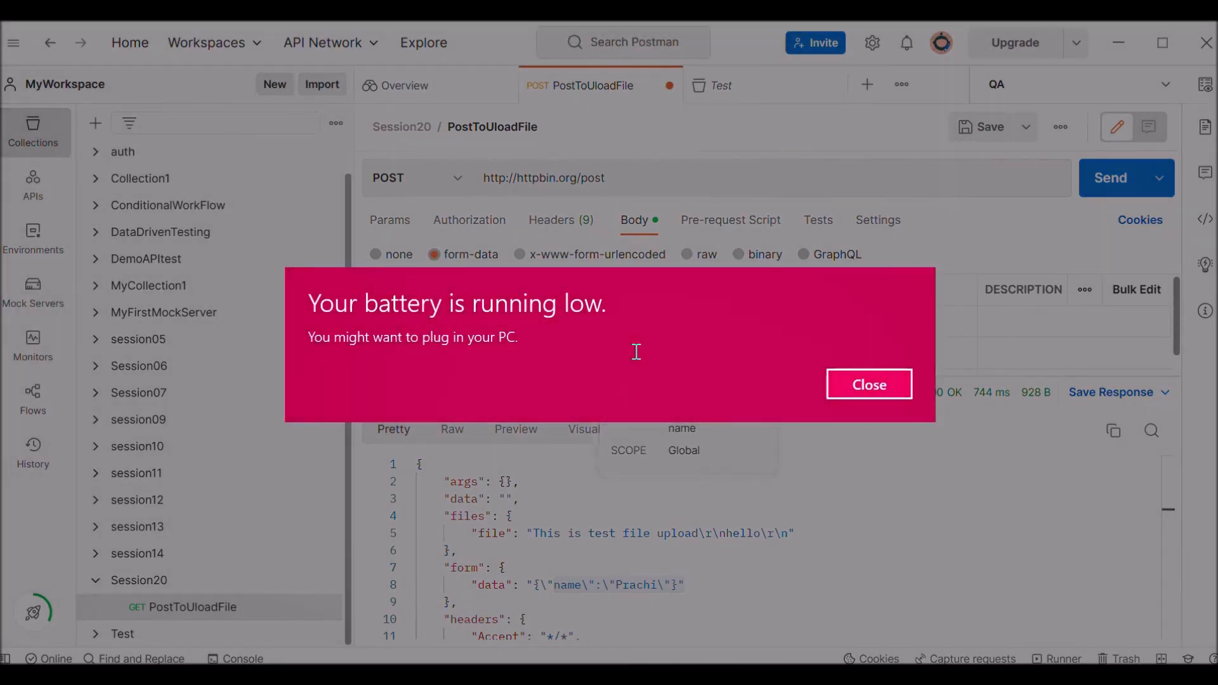
{"action": "left_click", "coordinate": [879, 388]}
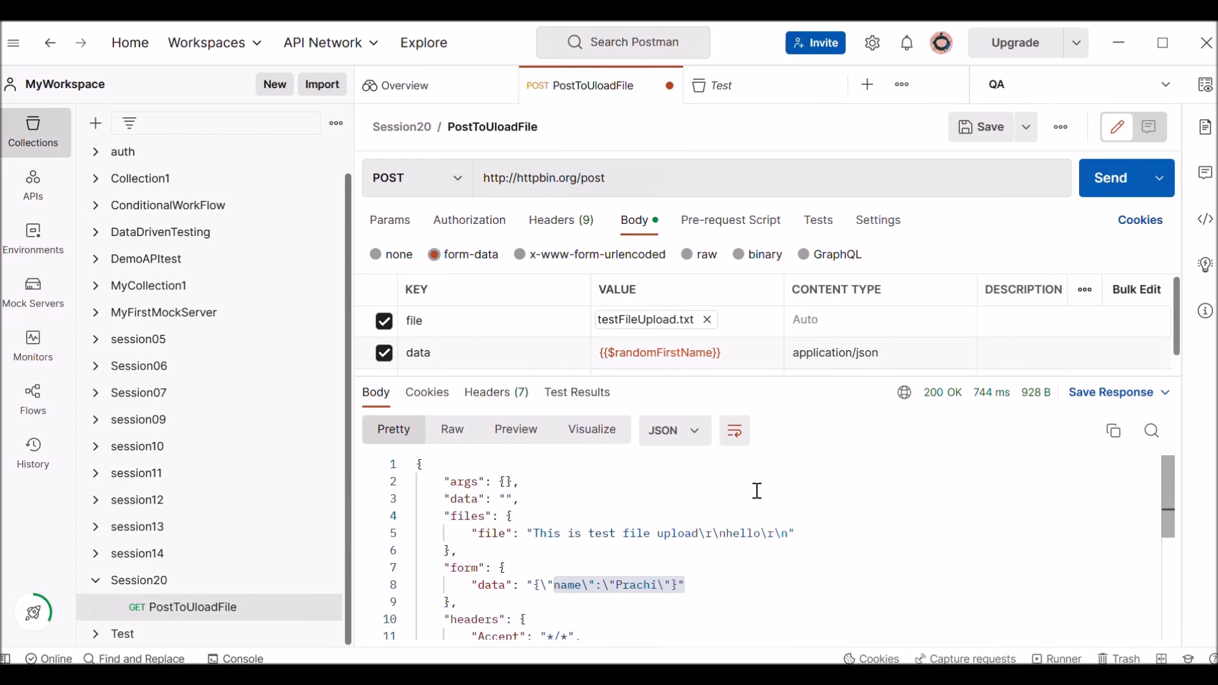
Send the request twice with the random variable and compare the data value returned under form each time.
{"action": "left_click", "coordinate": [688, 582]}
{"action": "left_click_drag", "start_coordinate": [687, 583], "coordinate": [534, 584]}
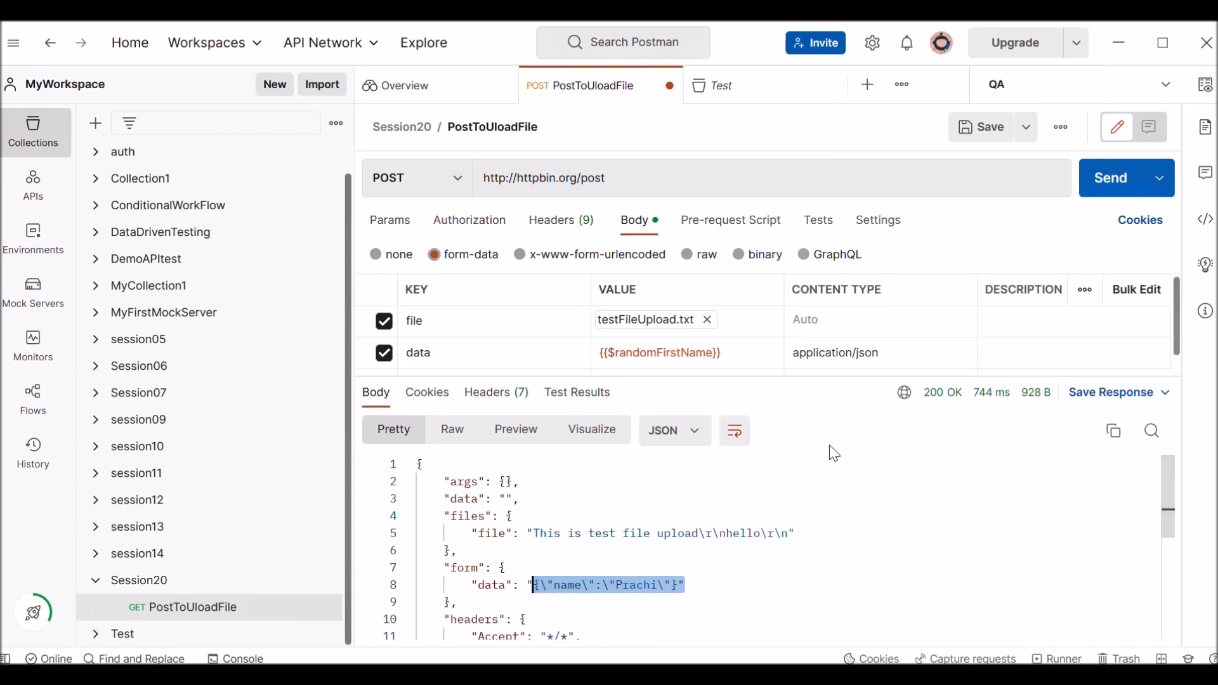
{"action": "left_click", "coordinate": [1111, 190]}
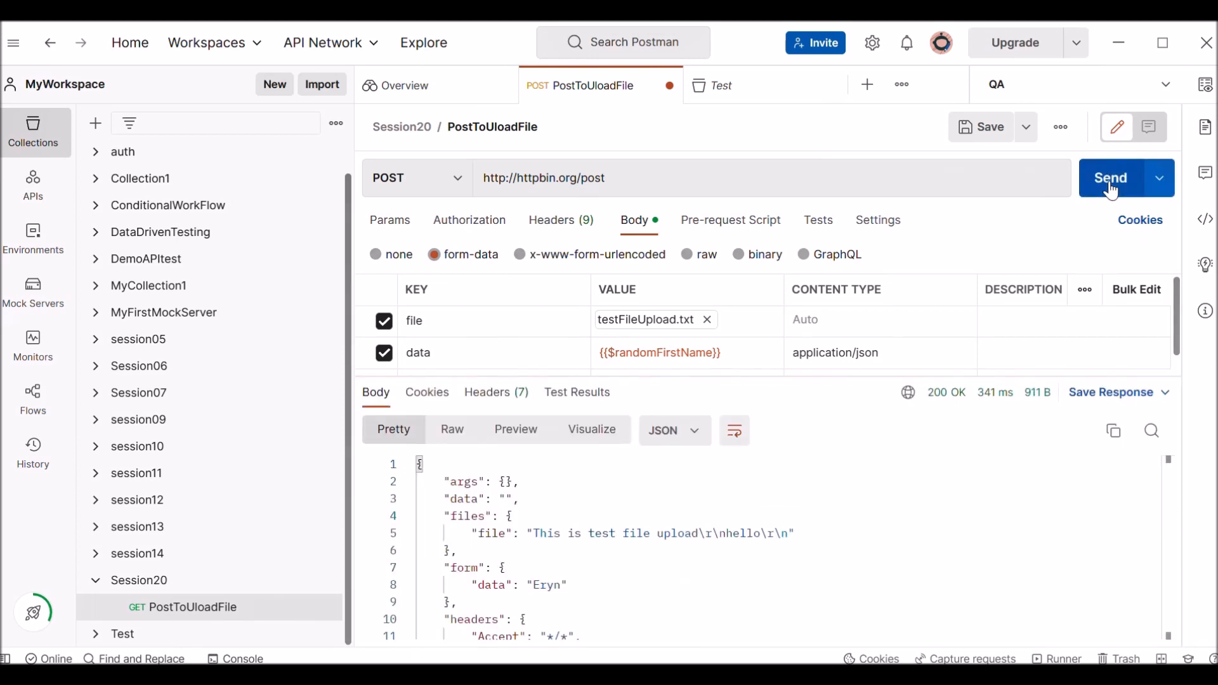
{"action": "double_click", "coordinate": [546, 585]}
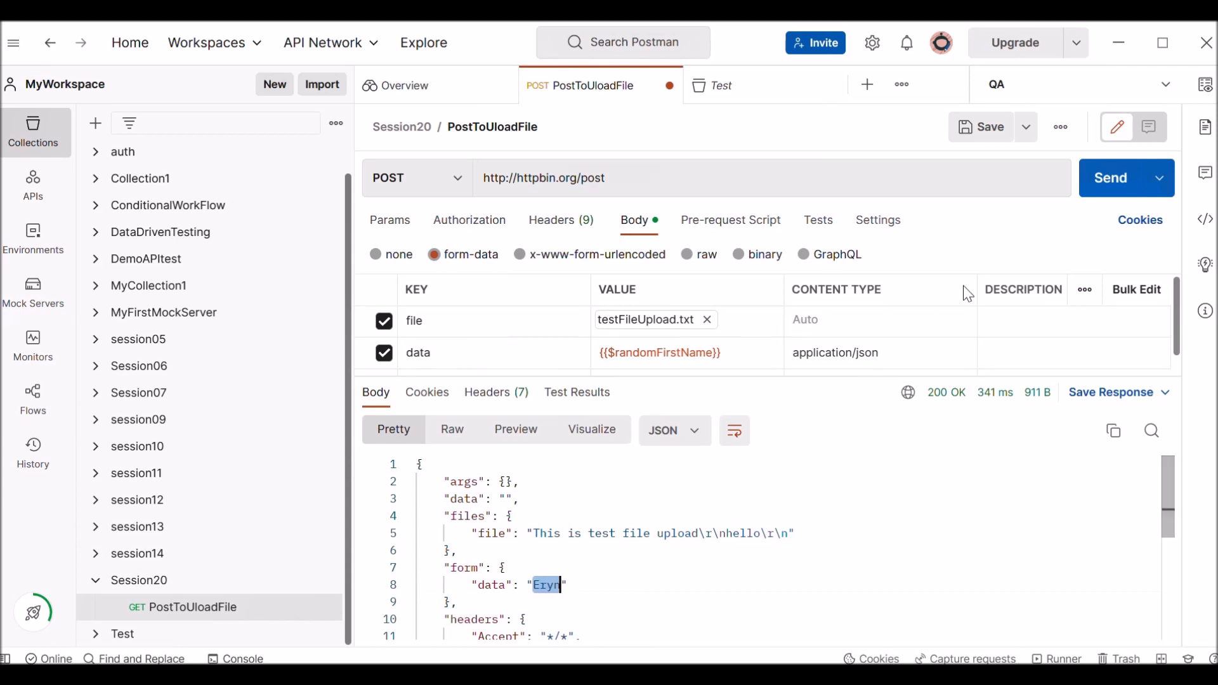
{"action": "left_click", "coordinate": [1107, 196]}
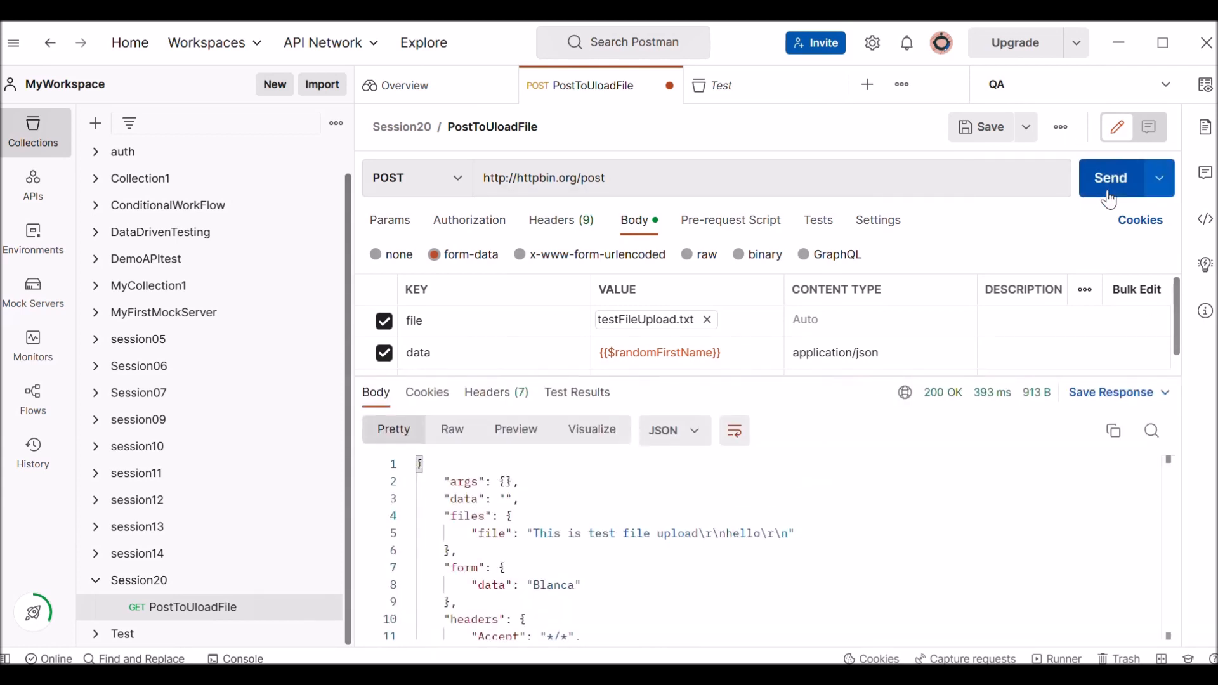
{"action": "double_click", "coordinate": [552, 584]}
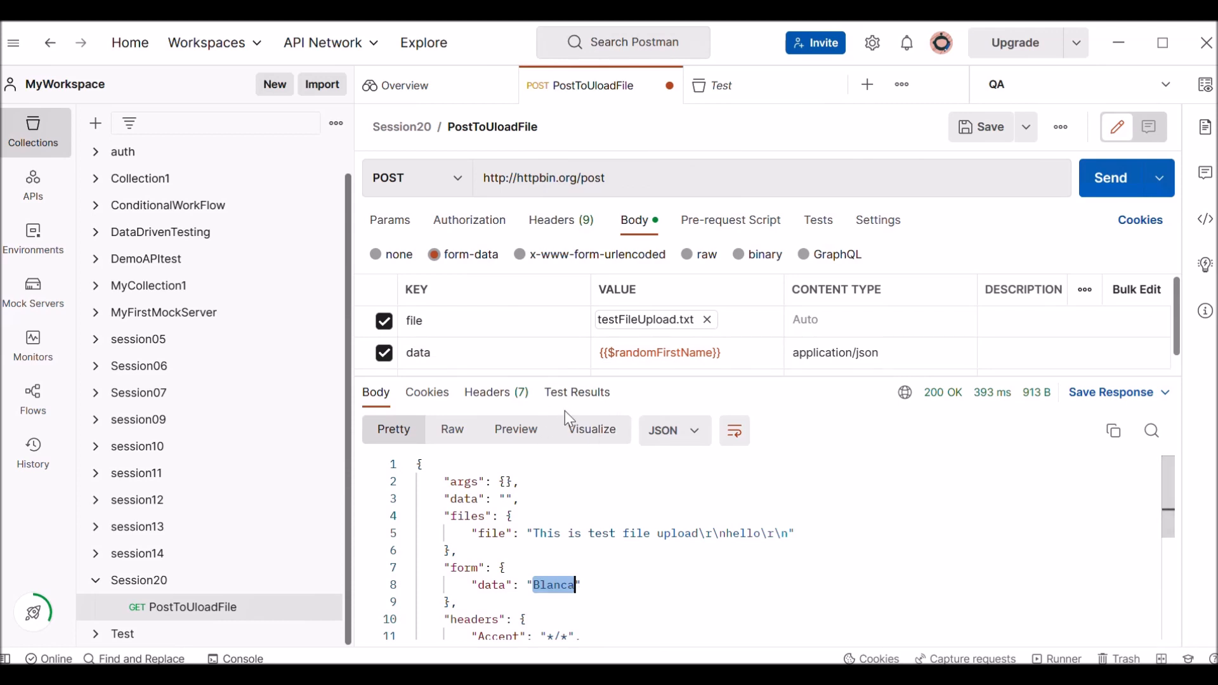
Rename the file key to files and replace its attachment with both testFileUpload and testFileUpload2 from the fileUpload folder.
{"action": "left_click", "coordinate": [708, 320]}
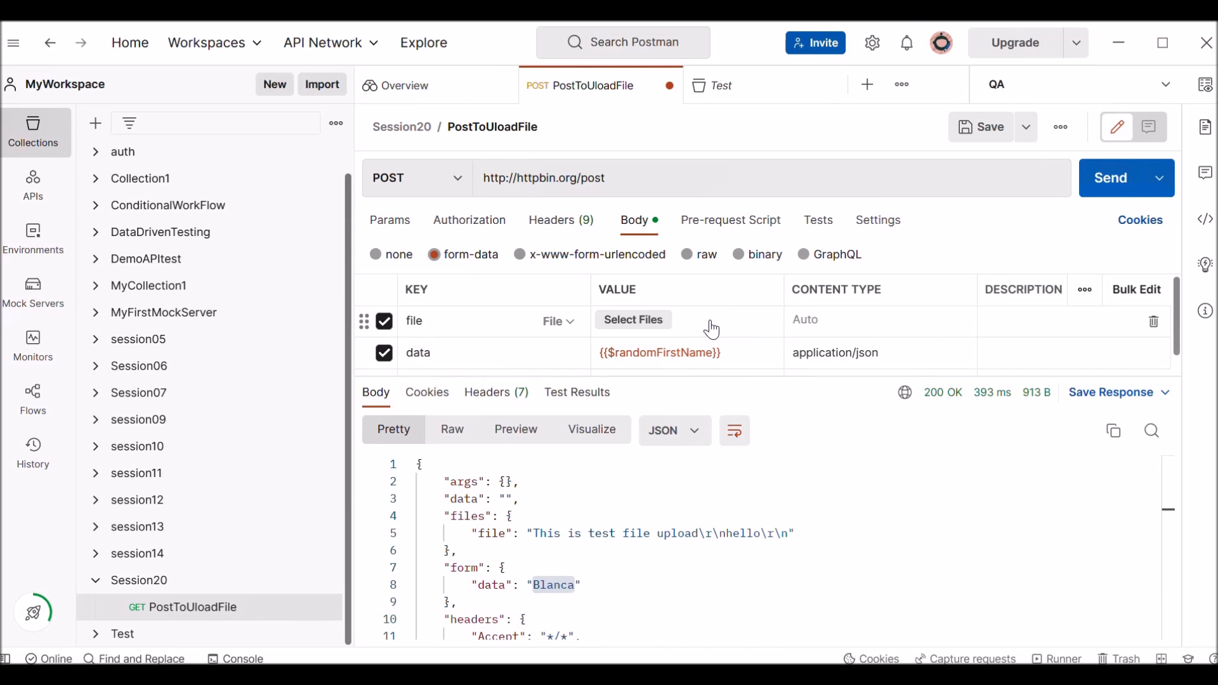
{"action": "left_click", "coordinate": [495, 322]}
{"action": "left_click", "coordinate": [523, 356]}
{"action": "left_click", "coordinate": [571, 323]}
{"action": "left_click", "coordinate": [567, 397]}
{"action": "left_click", "coordinate": [647, 326]}
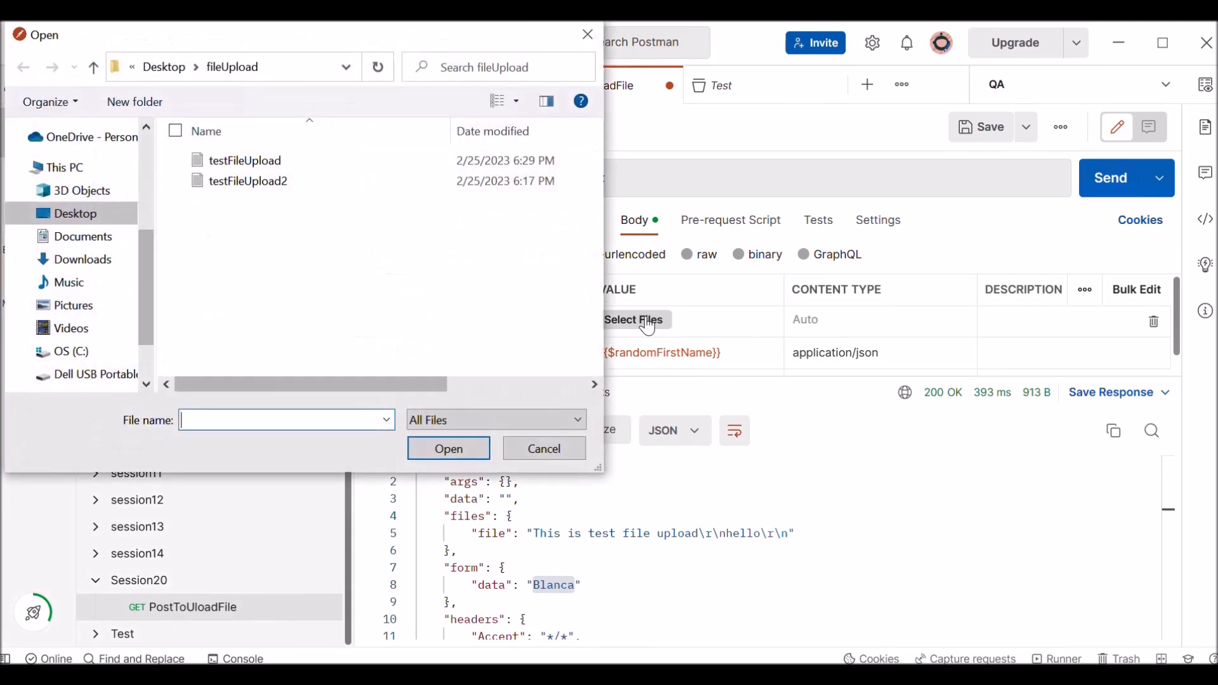
{"action": "left_click", "coordinate": [234, 164]}
{"action": "left_click", "coordinate": [231, 181], "text": "ctrl"}
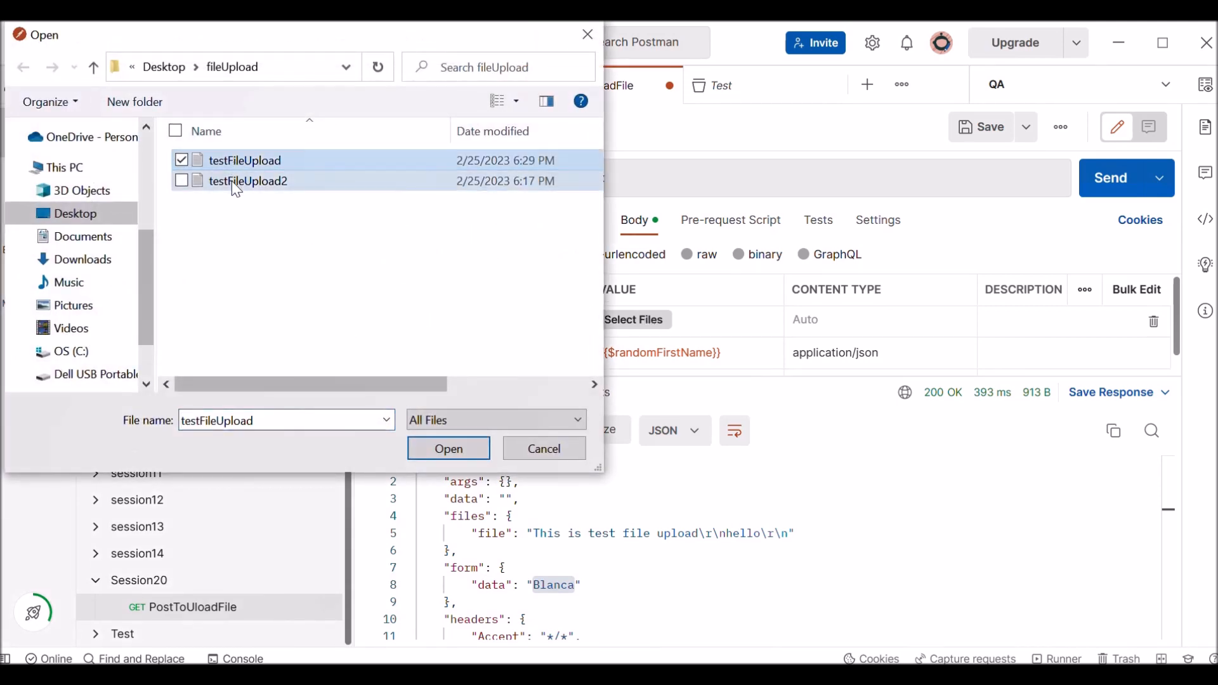
{"action": "left_click", "coordinate": [449, 448]}
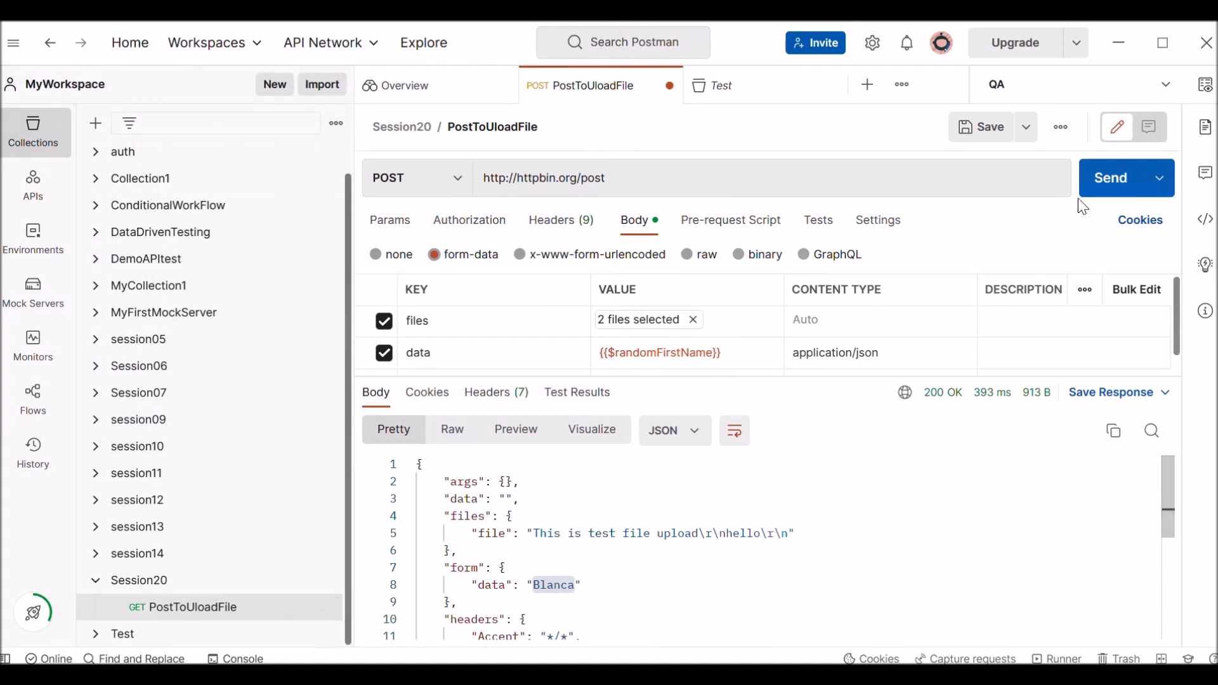
Send the request with the two files attached and inspect the files entry in the response.
{"action": "left_click", "coordinate": [1111, 191]}
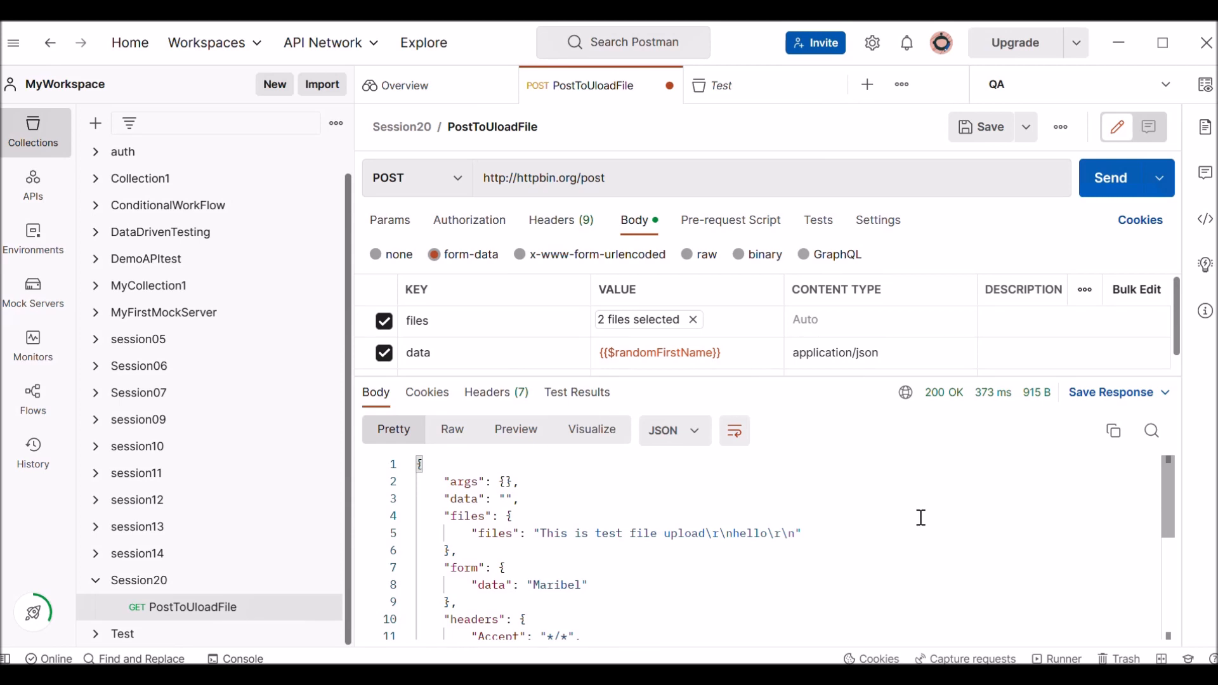
{"action": "triple_click", "coordinate": [633, 177]}
{"action": "mouse_move", "coordinate": [634, 178]}
{"action": "left_mouse_down"}
{"action": "mouse_move", "coordinate": [439, 183]}
{"action": "mouse_move", "coordinate": [639, 169]}
{"action": "left_mouse_up"}
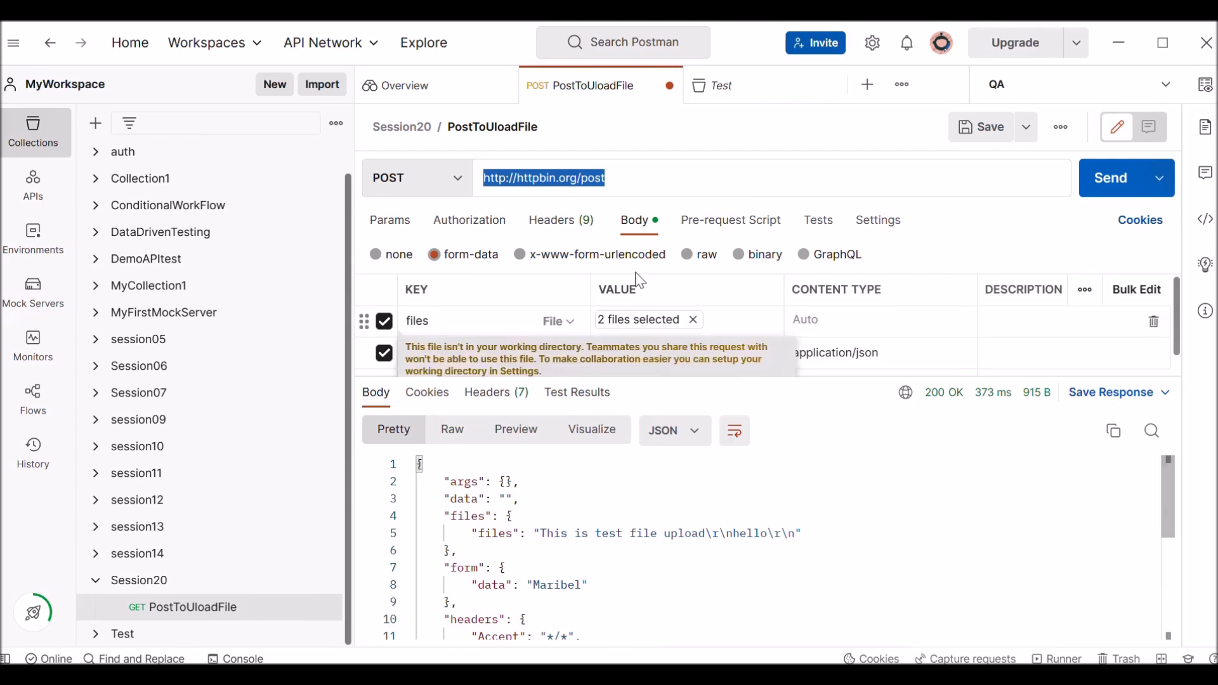
{"action": "left_click_drag", "start_coordinate": [705, 631], "coordinate": [449, 462]}
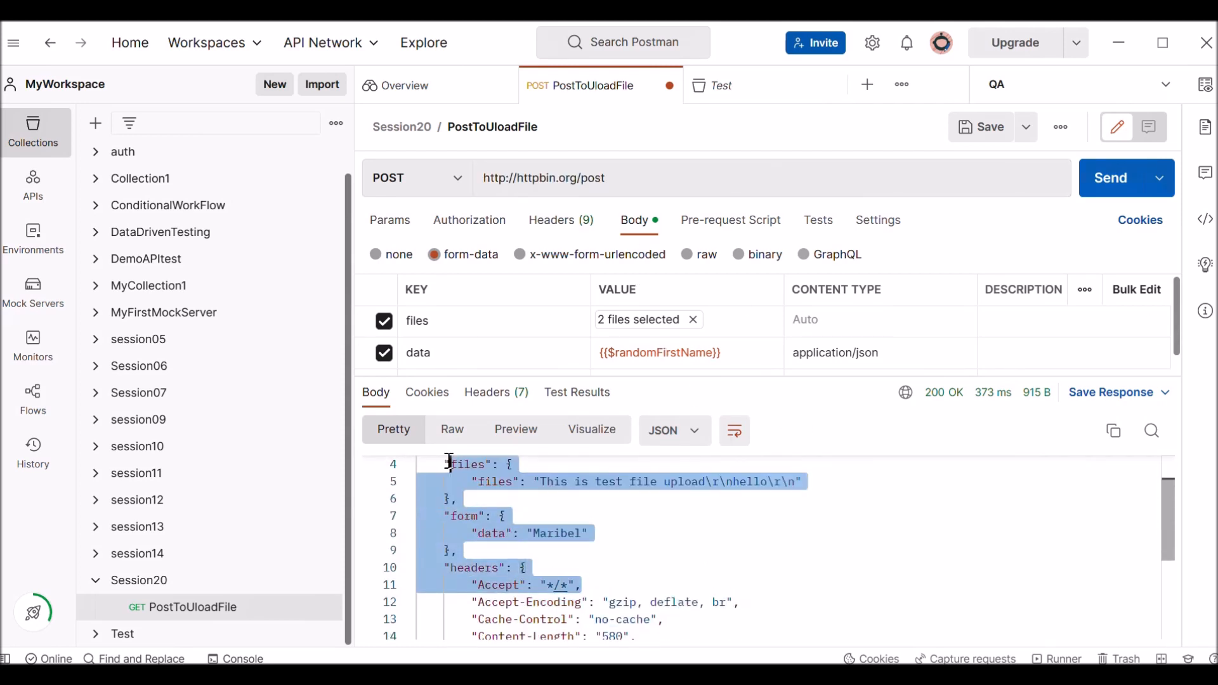
{"action": "left_click", "coordinate": [773, 559]}
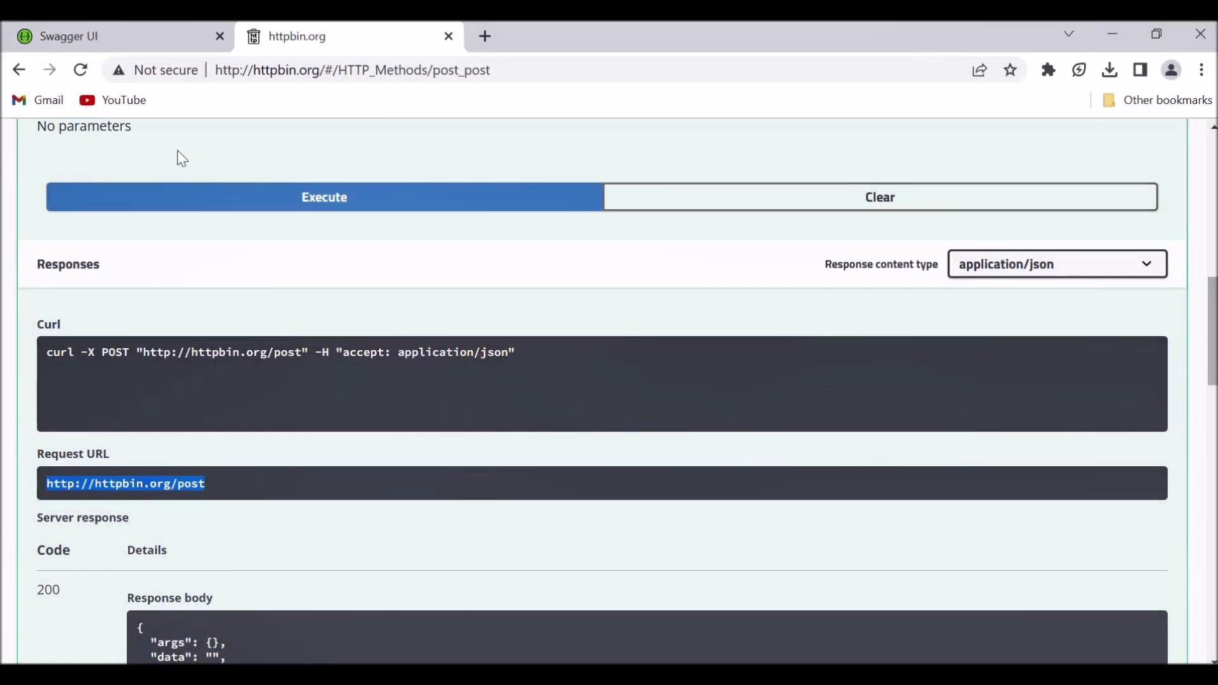
Switch to Swagger Petstore in the browser and enable trying out the POST /pet/{petId}/uploadImage operation under pet.
{"action": "left_click", "coordinate": [105, 39]}
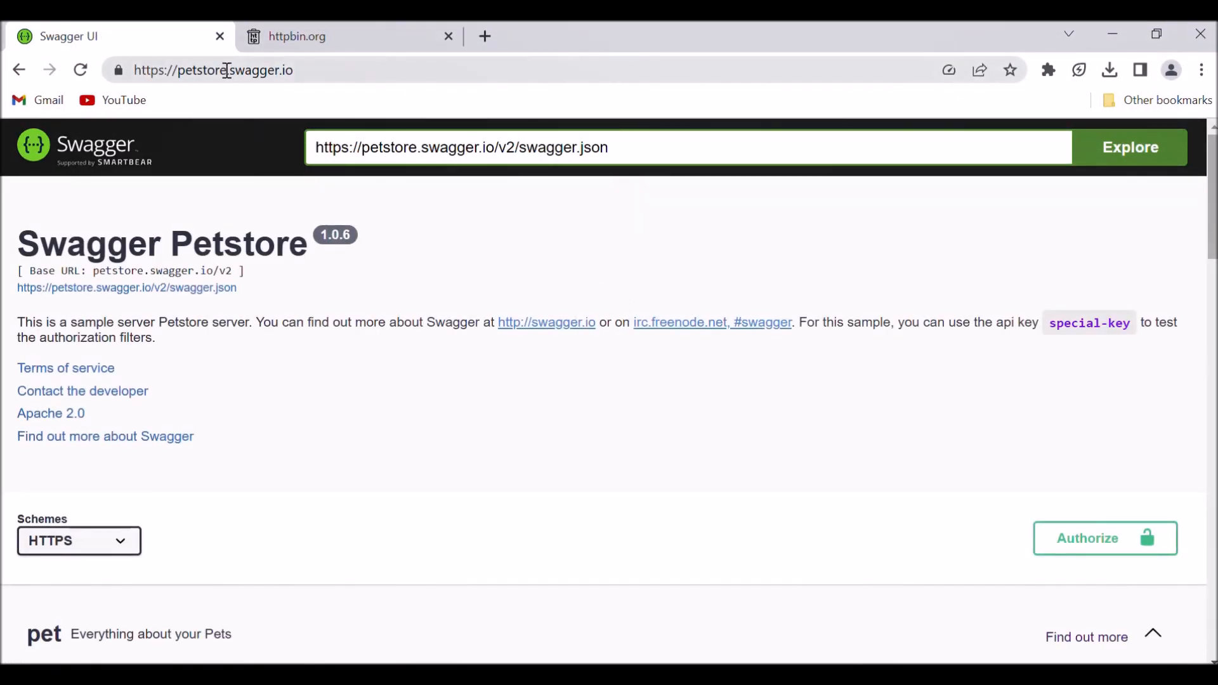
{"action": "left_click", "coordinate": [327, 75]}
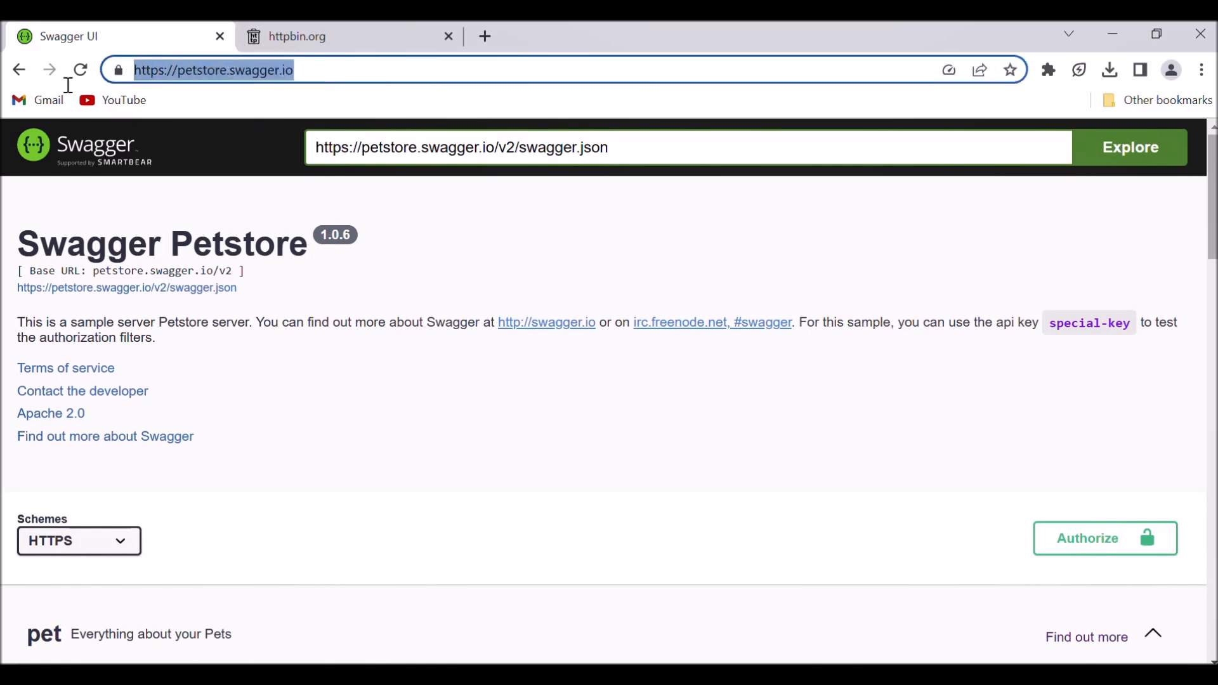
{"action": "left_click", "coordinate": [1213, 291]}
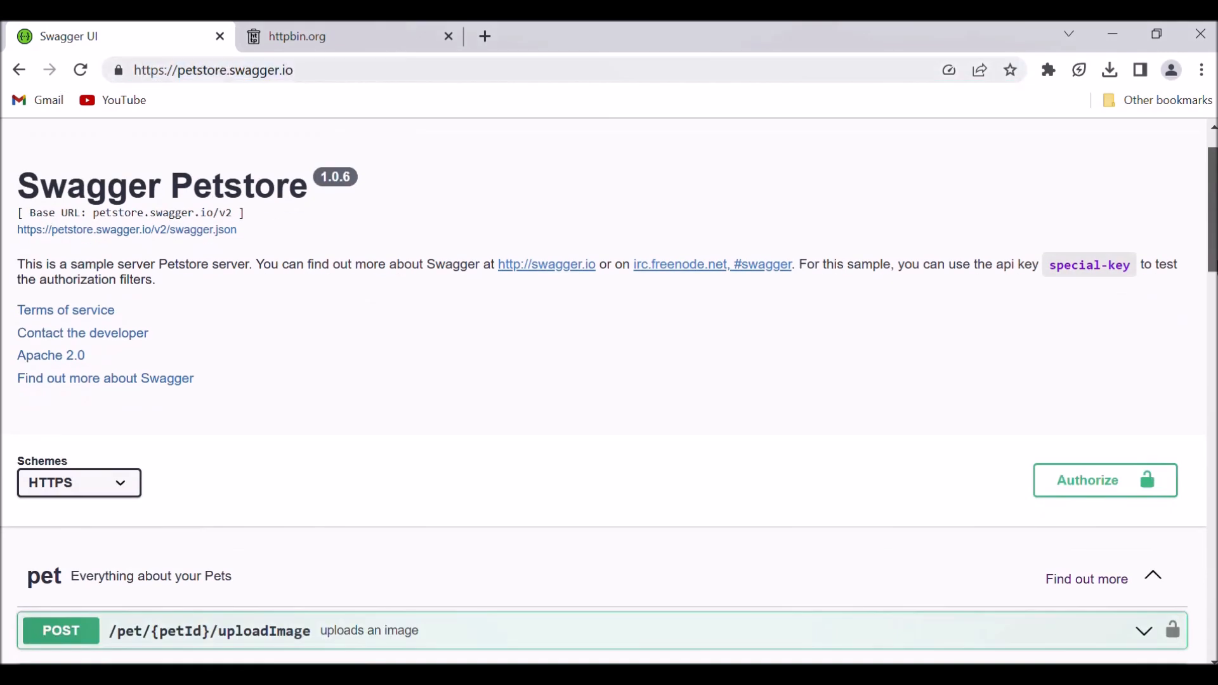
{"action": "left_click_drag", "start_coordinate": [1214, 292], "coordinate": [1213, 297]}
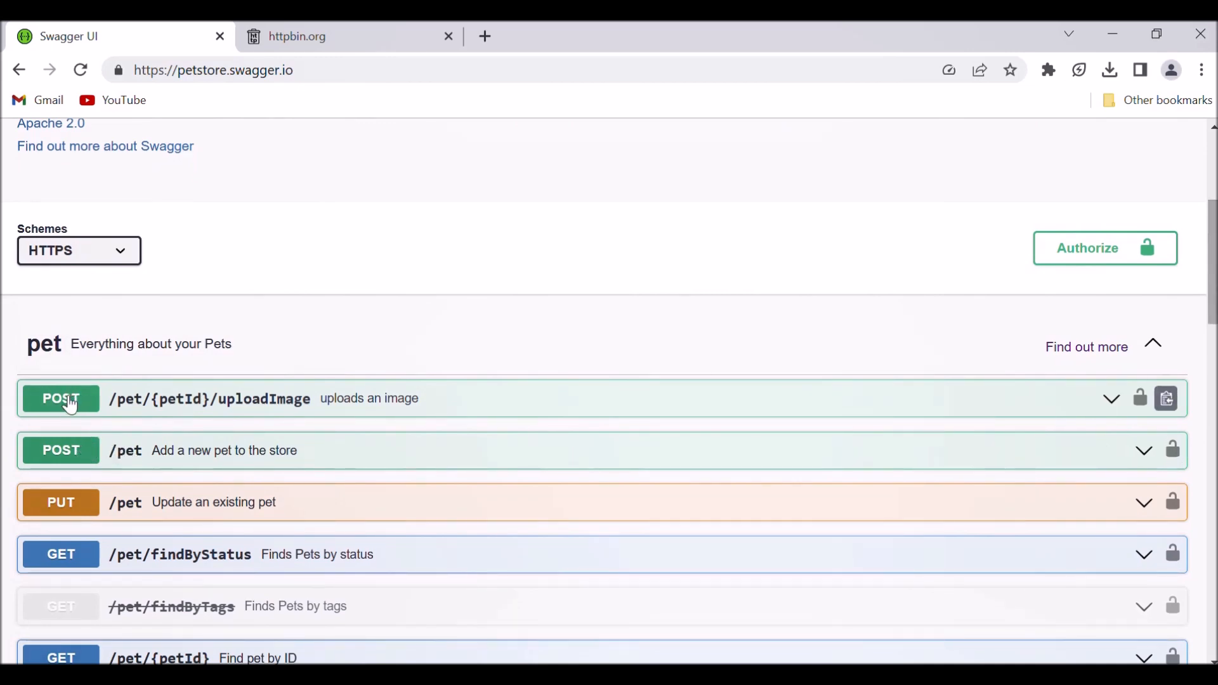
{"action": "left_click", "coordinate": [58, 350]}
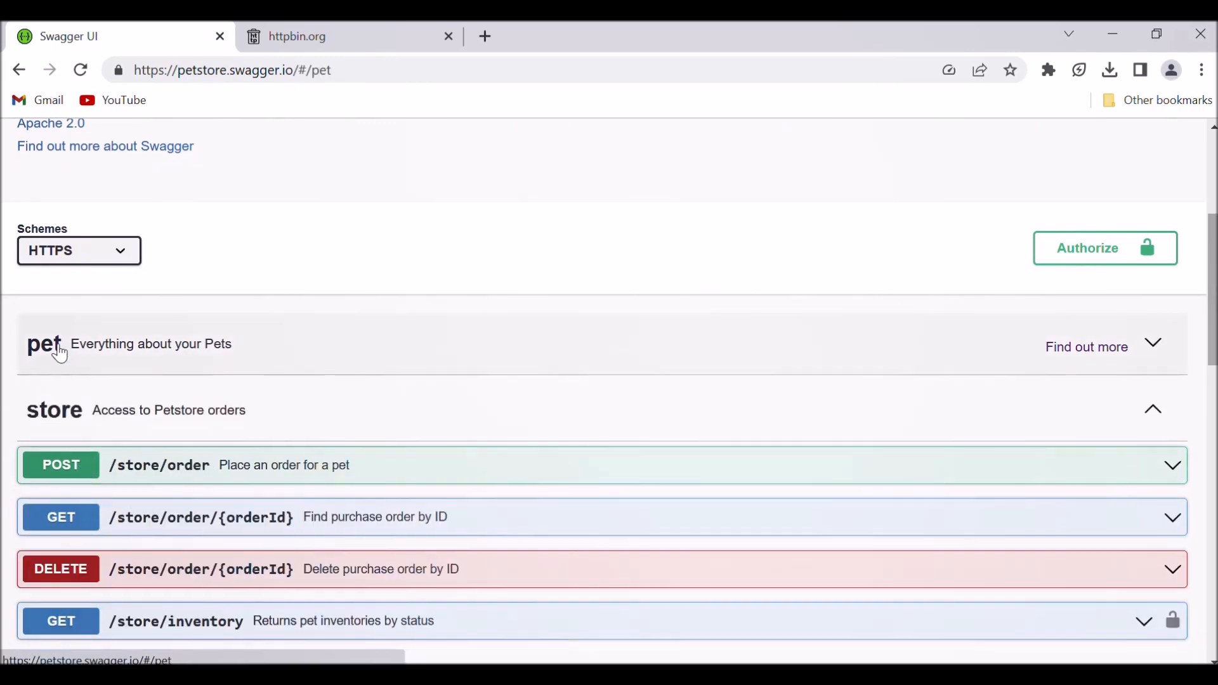
{"action": "left_click", "coordinate": [59, 350]}
{"action": "left_click", "coordinate": [78, 406]}
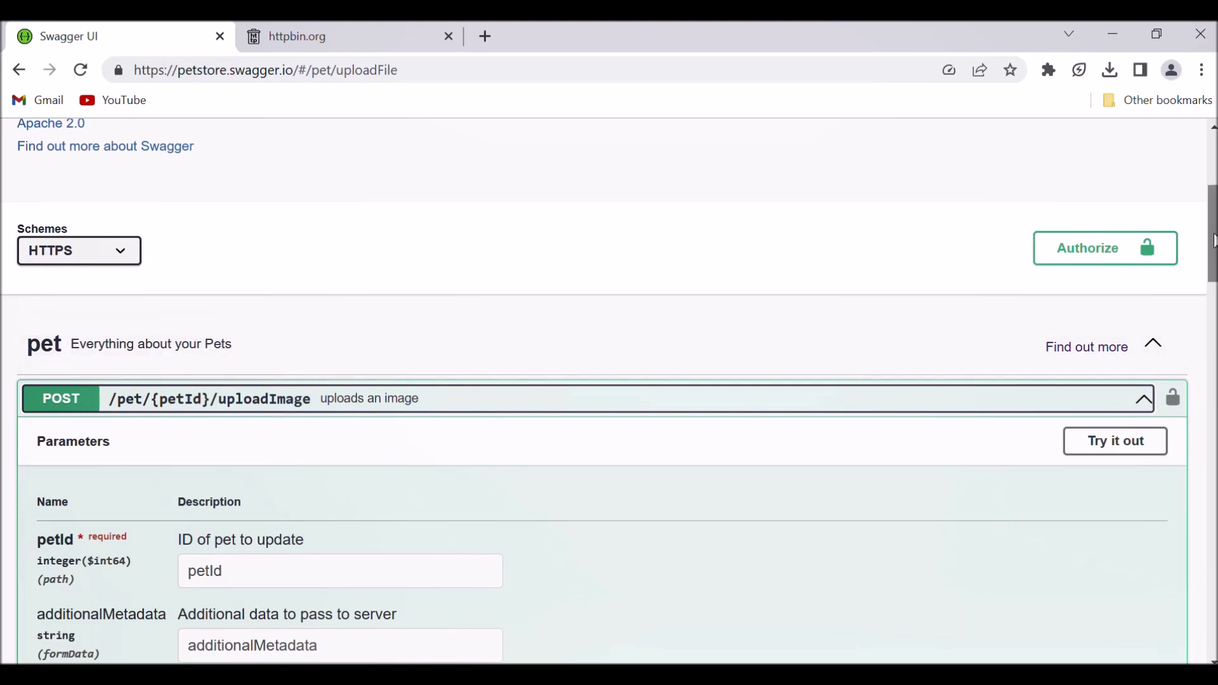
{"action": "left_click_drag", "start_coordinate": [1213, 241], "coordinate": [1213, 272]}
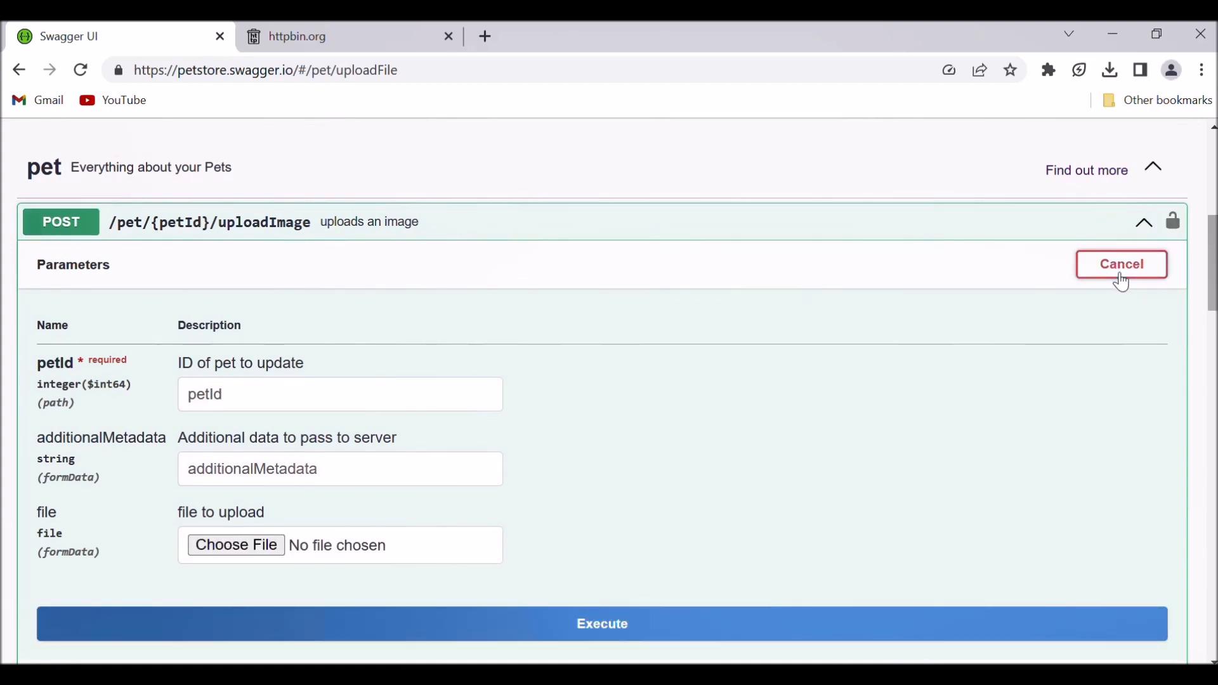
Choose the rose image from the Desktop as the file to upload.
{"action": "left_click", "coordinate": [255, 550]}
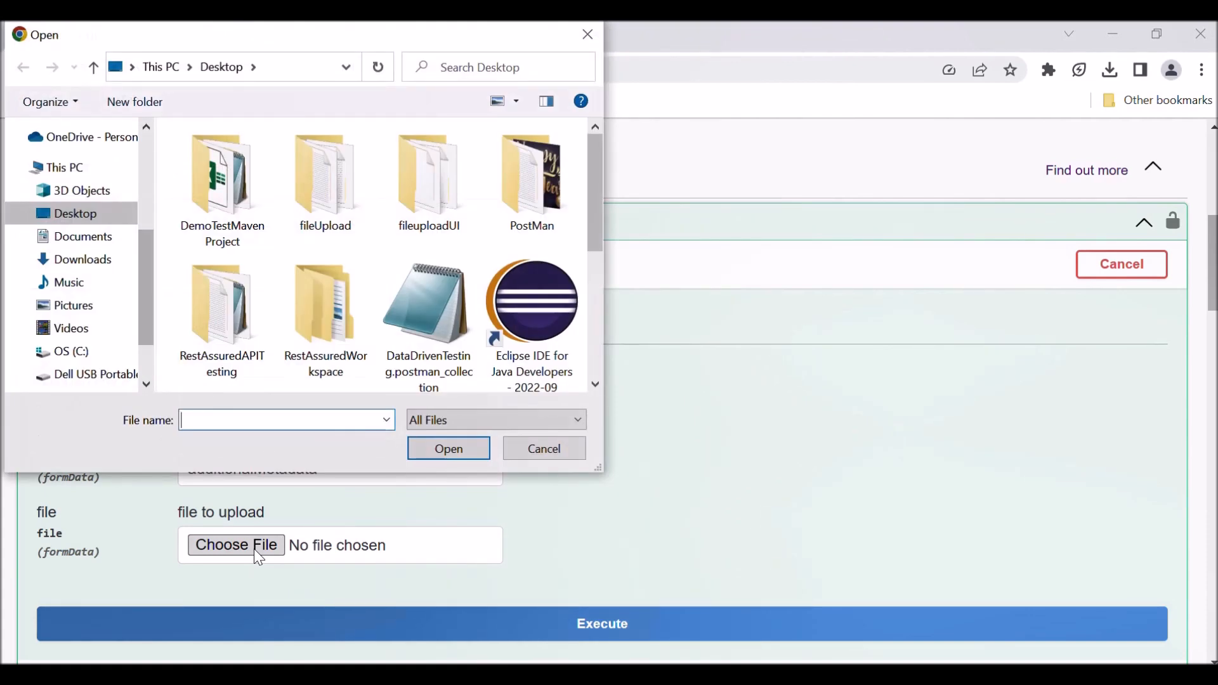
{"action": "left_click_drag", "start_coordinate": [596, 157], "coordinate": [589, 295]}
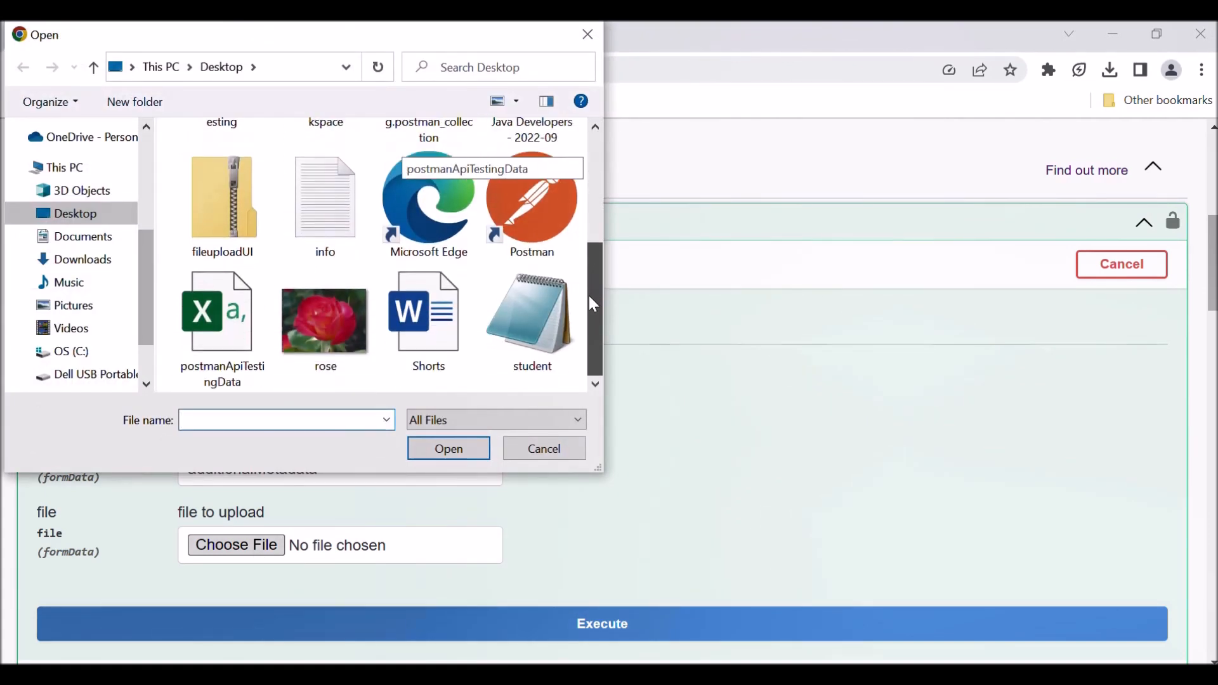
{"action": "left_click", "coordinate": [344, 319]}
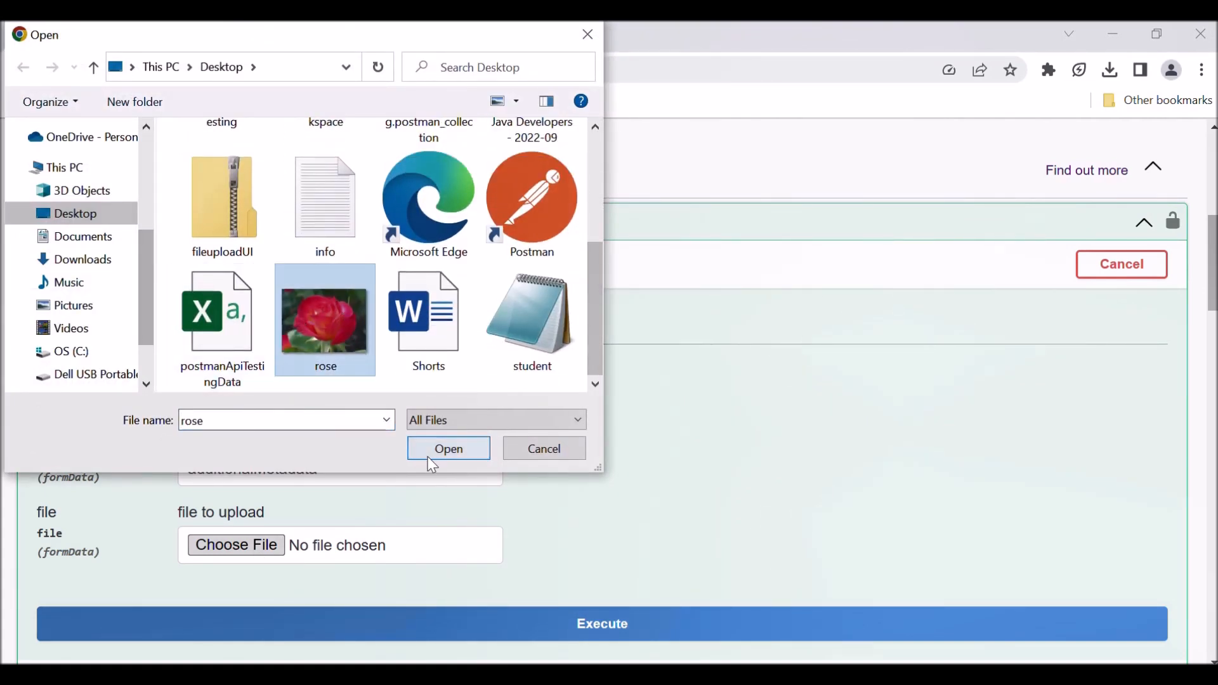
{"action": "left_click", "coordinate": [448, 449]}
{"action": "left_click_drag", "start_coordinate": [1213, 283], "coordinate": [1213, 314]}
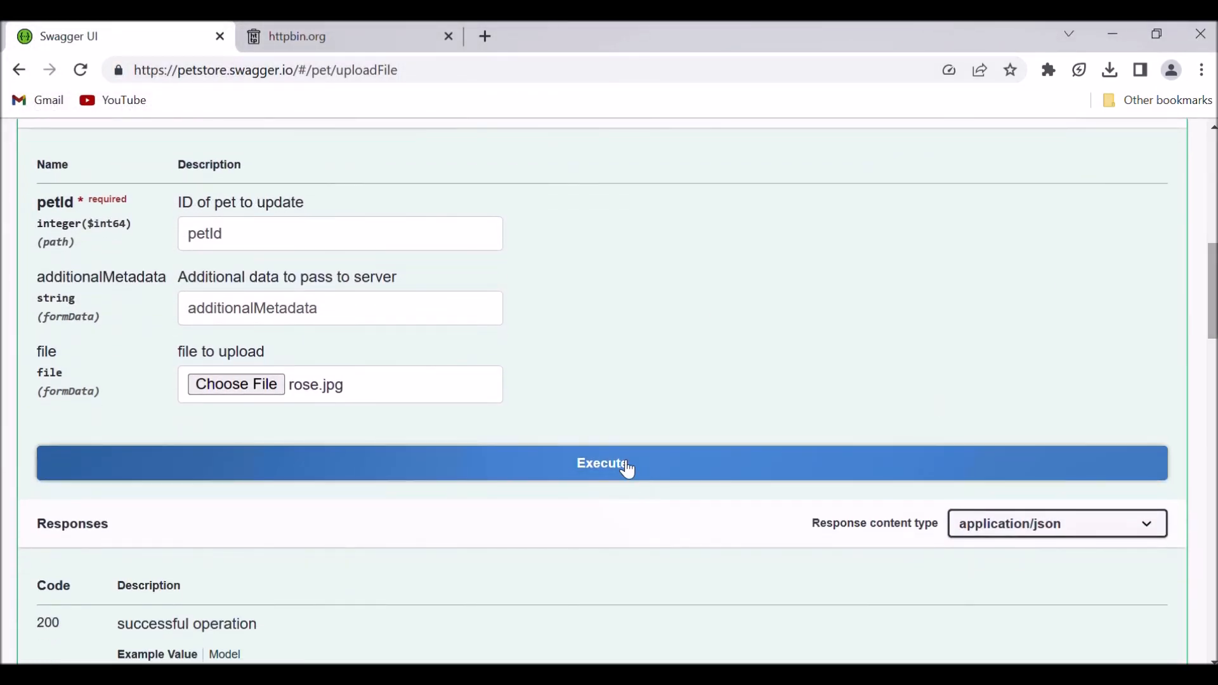
Execute the uploadImage operation with petId set to 1 and select the generated request URL.
{"action": "left_click", "coordinate": [247, 237]}
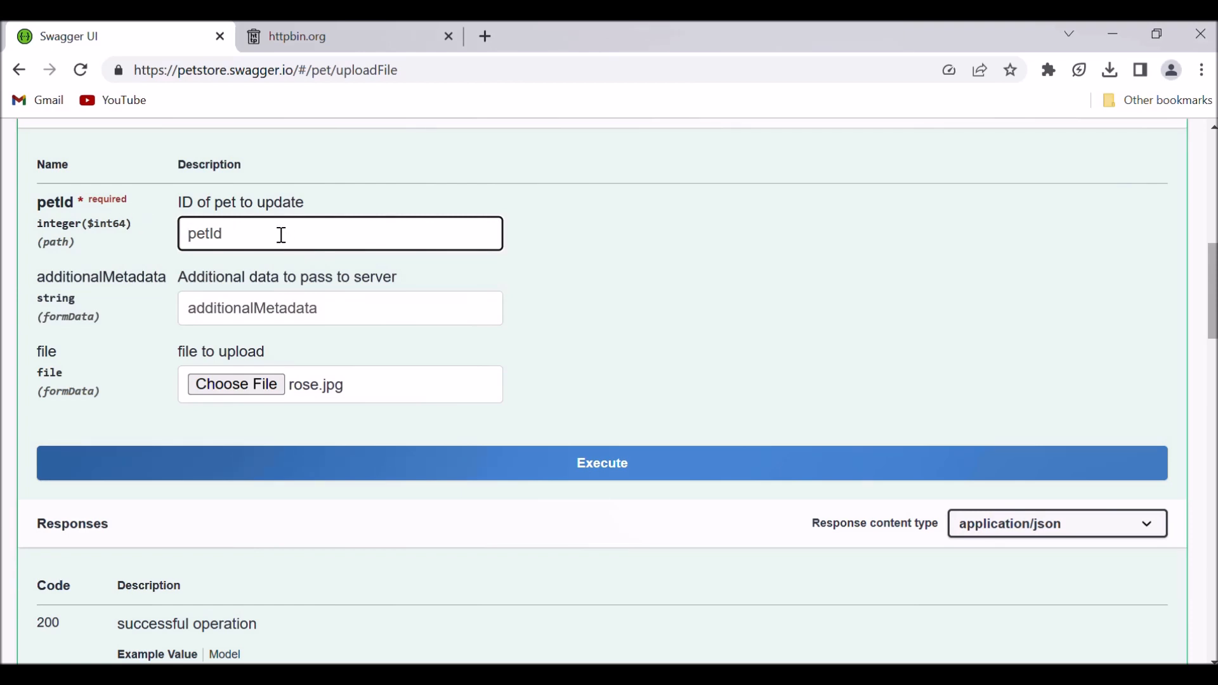
{"action": "type", "text": "2"}
{"action": "key", "text": "BackSpace"}
{"action": "type", "text": "1"}
{"action": "left_click", "coordinate": [651, 474]}
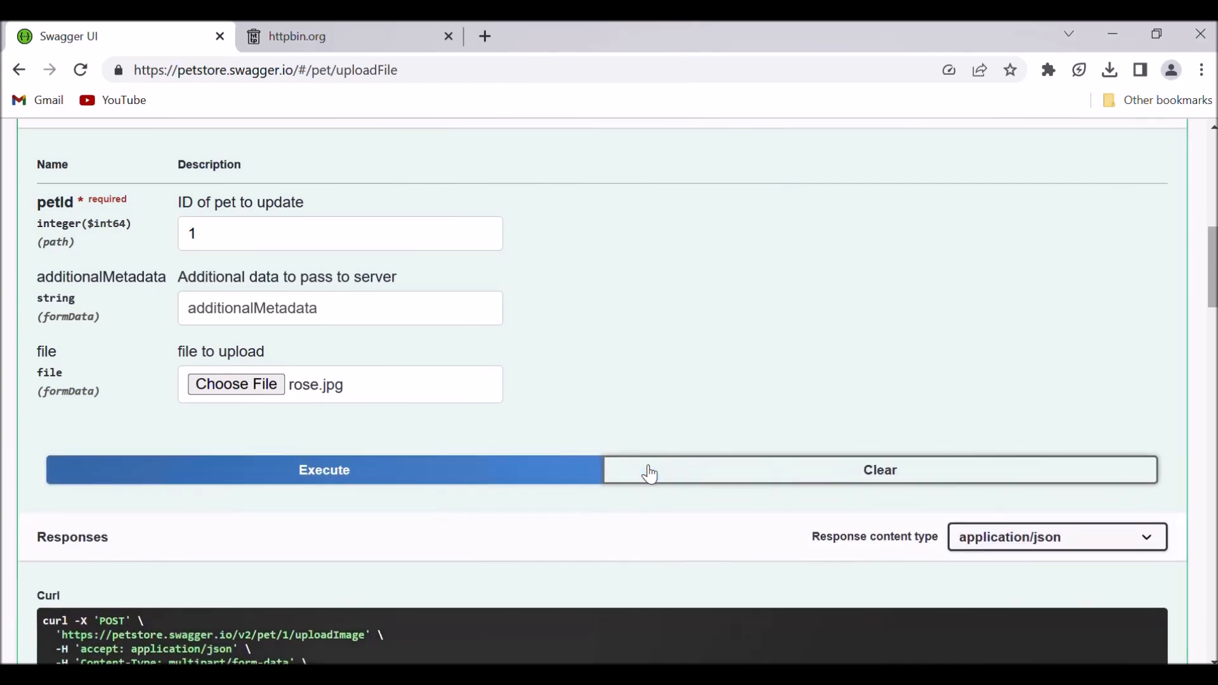
{"action": "left_click_drag", "start_coordinate": [1213, 272], "coordinate": [1213, 307]}
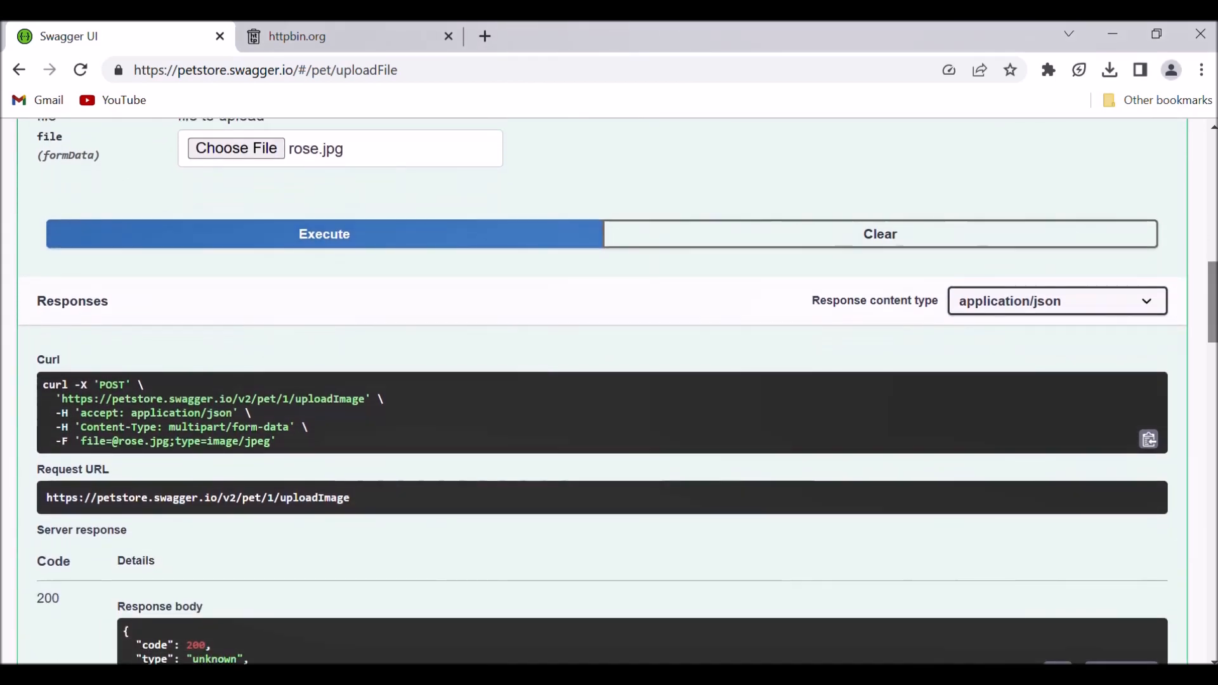
{"action": "left_click_drag", "start_coordinate": [355, 504], "coordinate": [35, 507]}
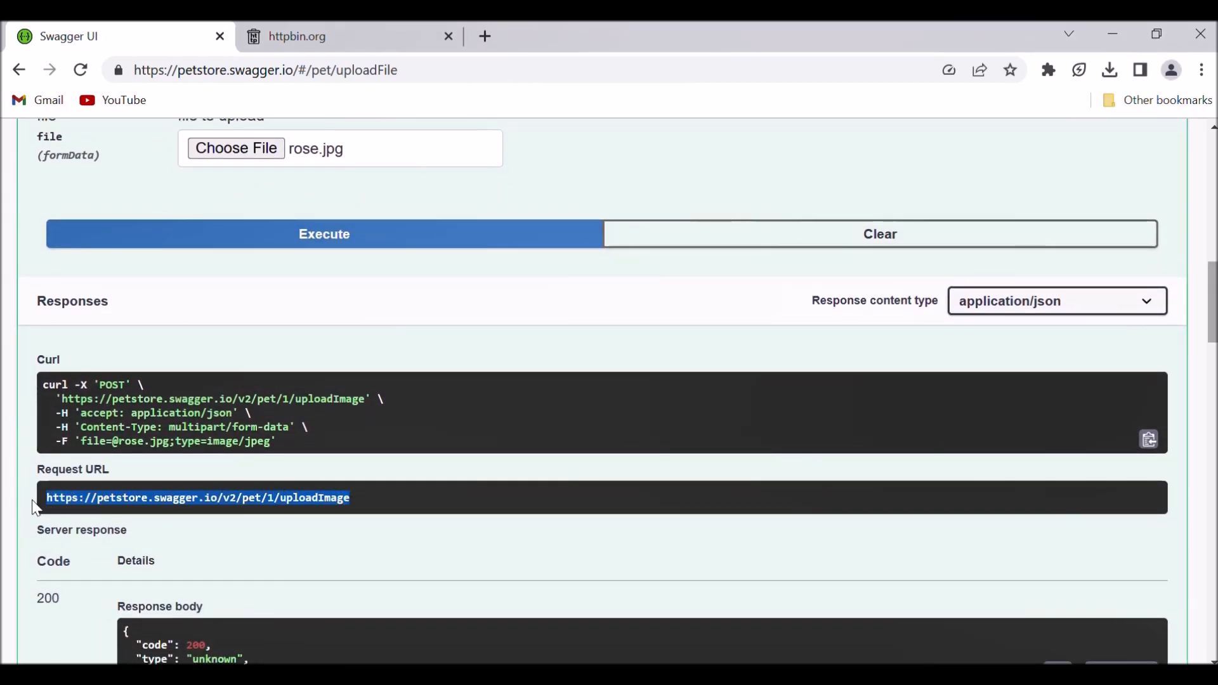
Inspect the status code and response message of the uploadImage operation, and select its request URL.
{"action": "double_click", "coordinate": [49, 599]}
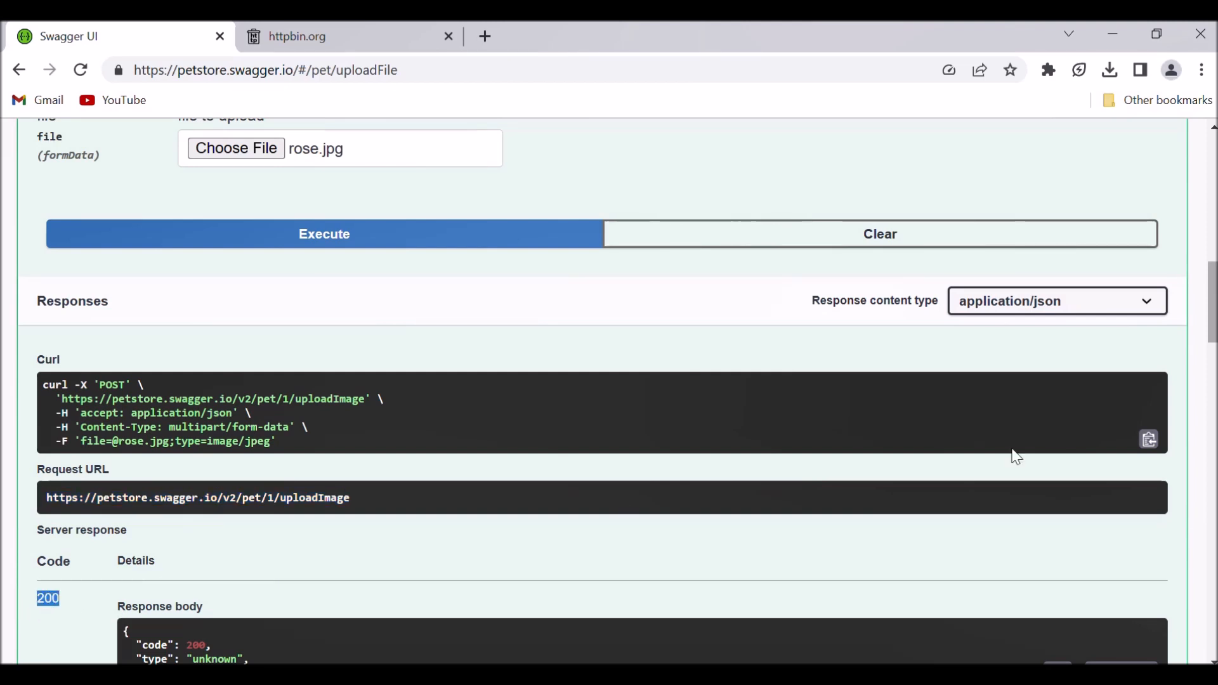
{"action": "left_click_drag", "start_coordinate": [1213, 291], "coordinate": [1213, 333]}
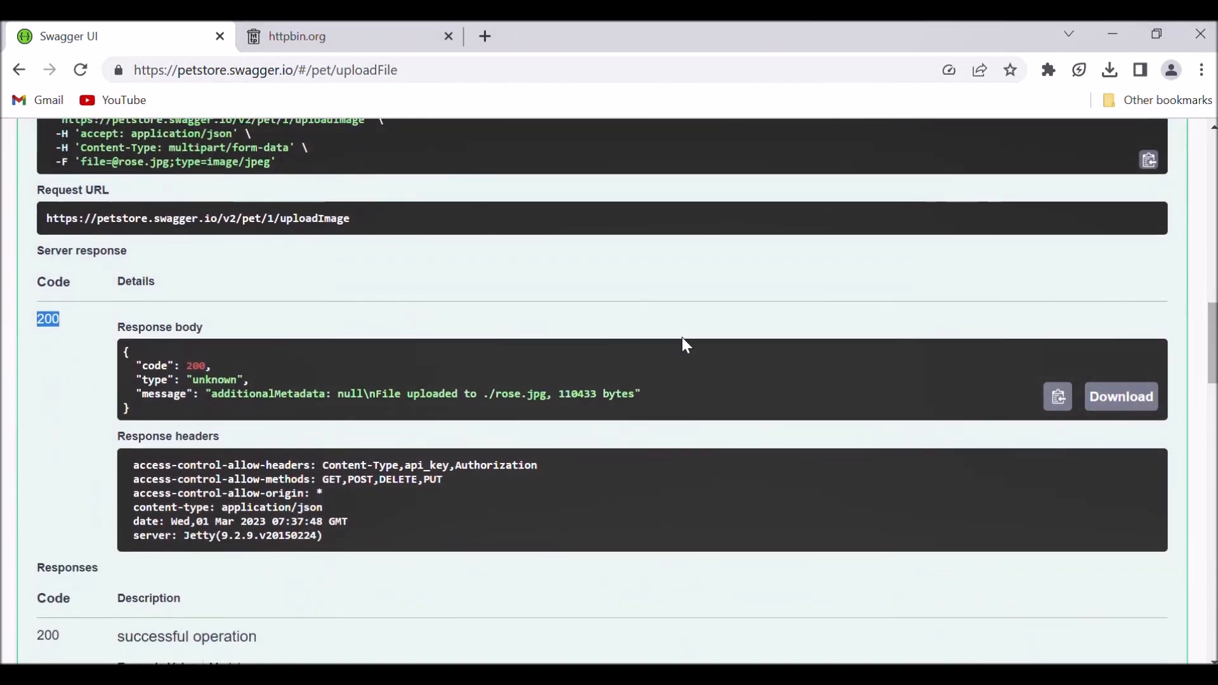
{"action": "left_click_drag", "start_coordinate": [553, 394], "coordinate": [483, 392]}
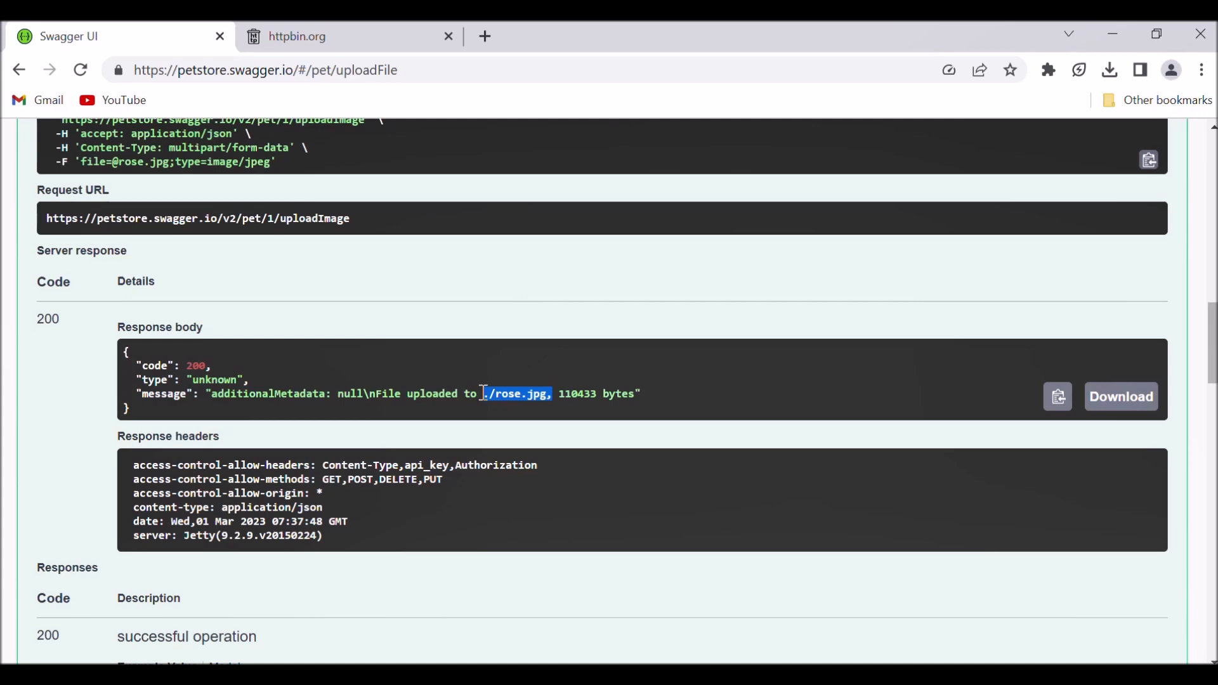
{"action": "left_click_drag", "start_coordinate": [485, 394], "coordinate": [484, 394]}
{"action": "left_click_drag", "start_coordinate": [1214, 357], "coordinate": [1213, 338]}
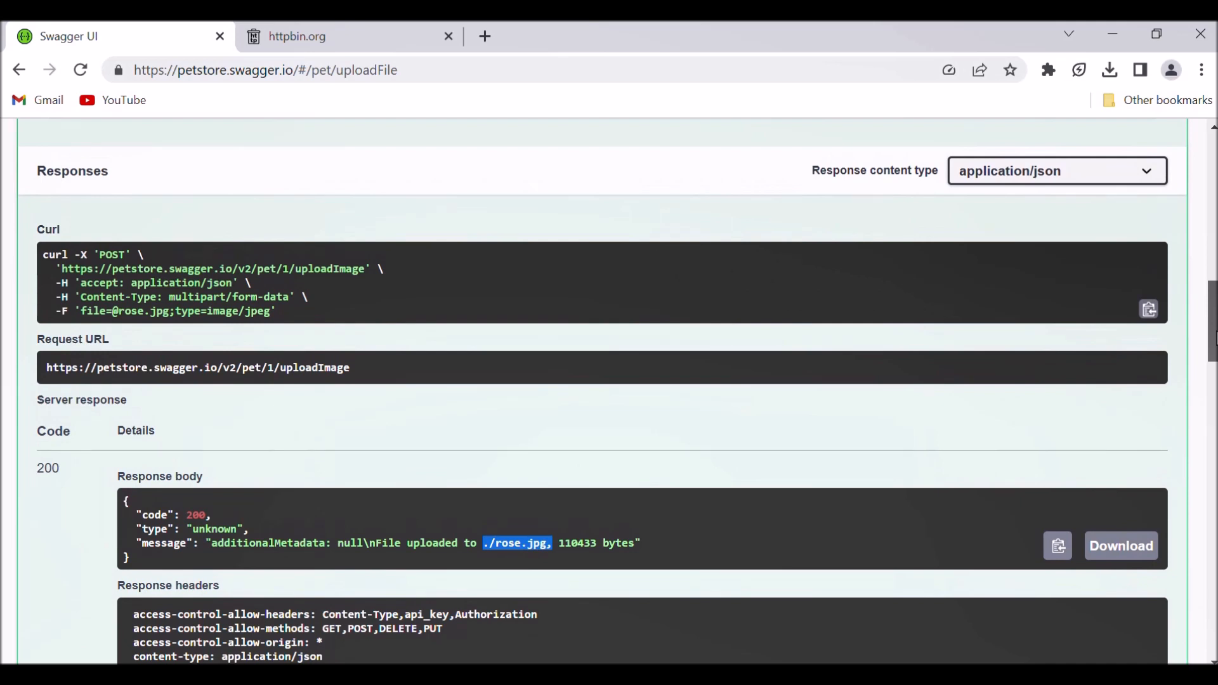
{"action": "left_click_drag", "start_coordinate": [345, 367], "coordinate": [40, 375]}
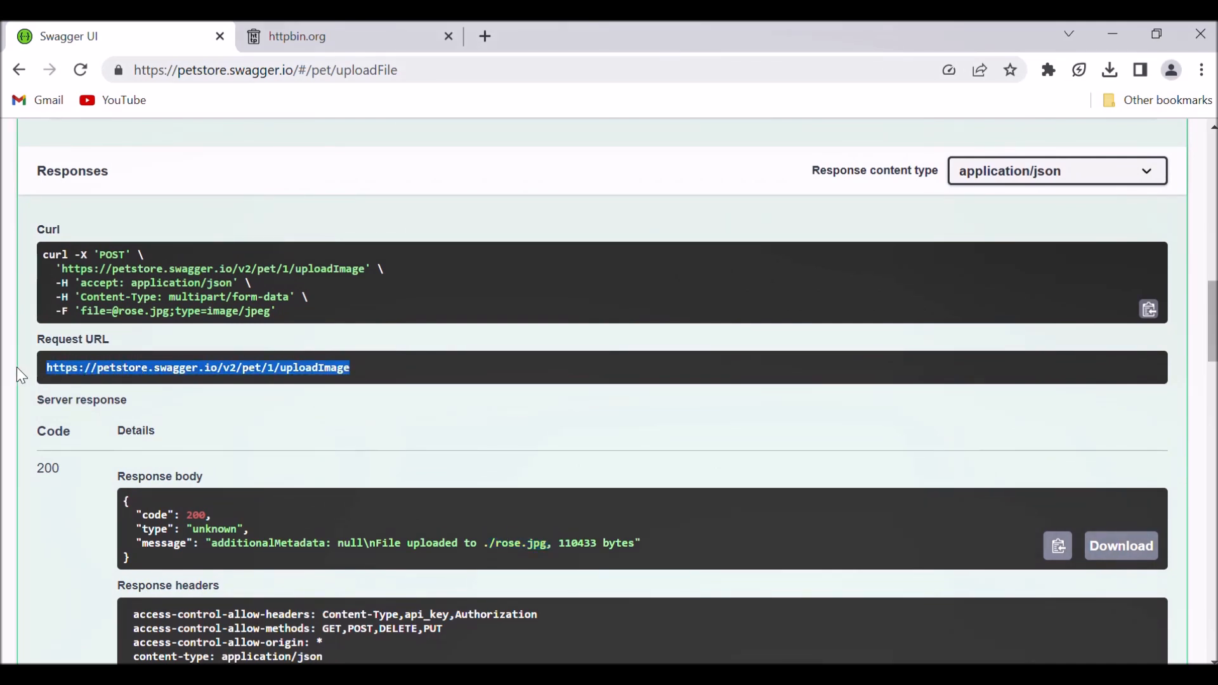
Switch to Postman and add a new request to the Session20 collection.
{"action": "key", "text": "alt+Tab"}
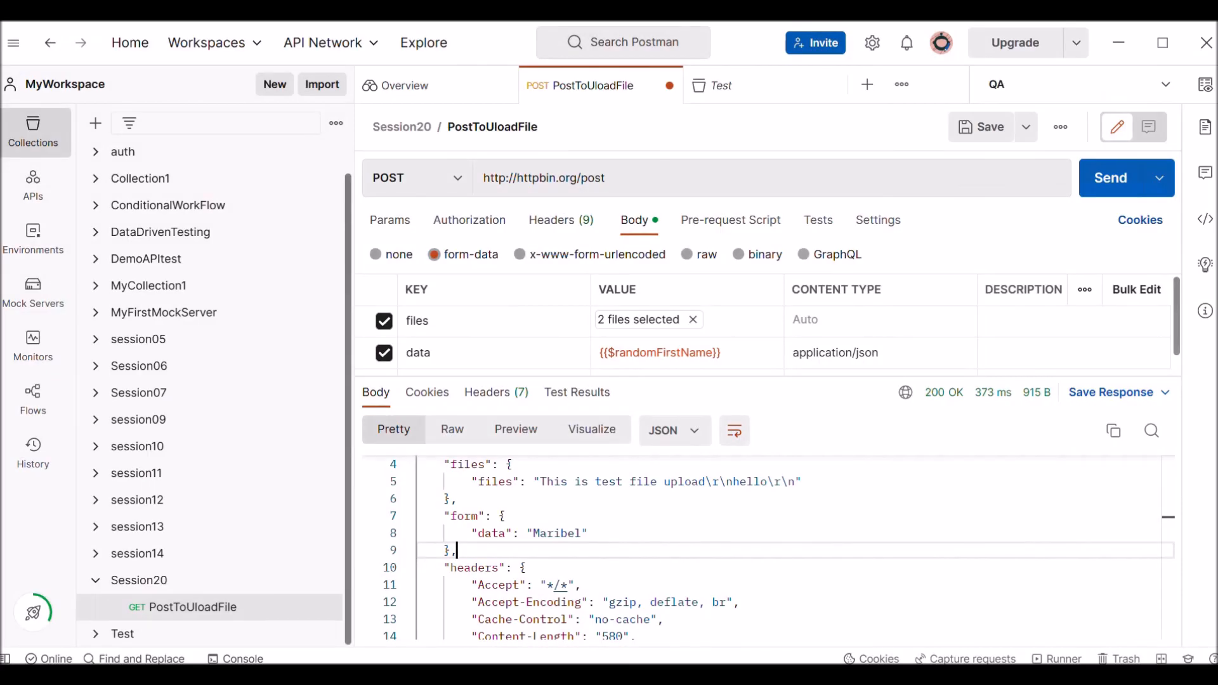
{"action": "left_click", "coordinate": [156, 587]}
{"action": "right_click", "coordinate": [156, 586]}
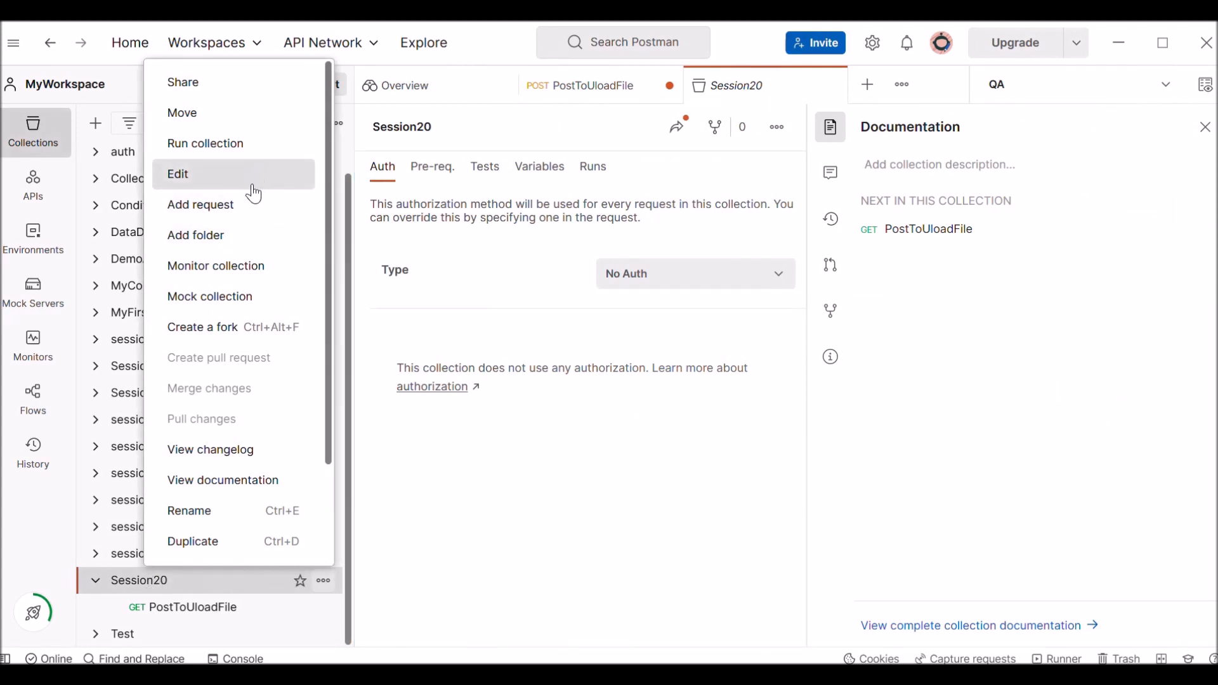
{"action": "left_click", "coordinate": [251, 214]}
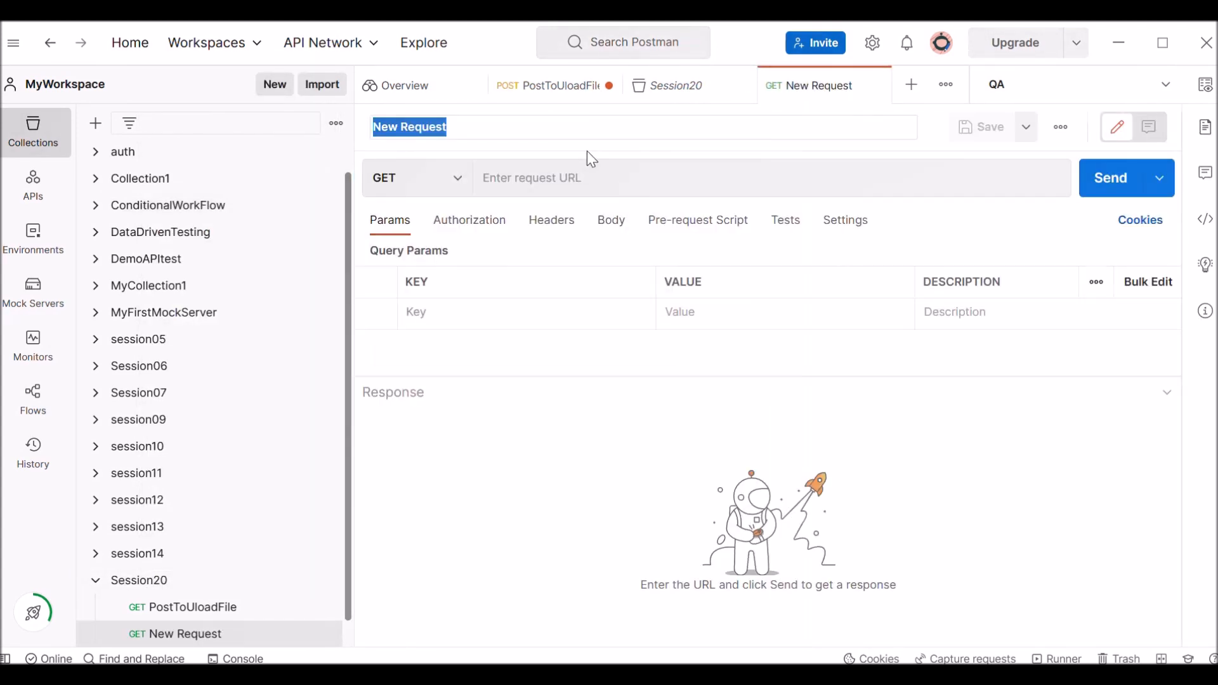
Name the new request UlpoadImage.
{"action": "left_click", "coordinate": [537, 127]}
{"action": "type", "text": "U"}
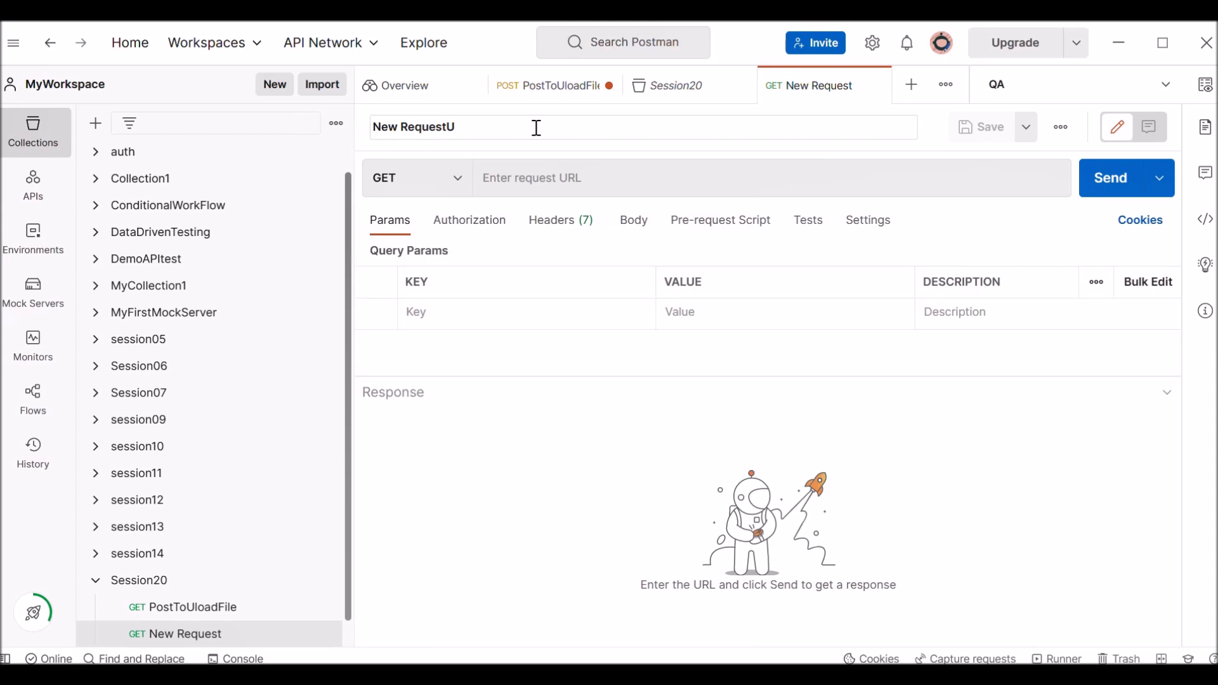
{"action": "key", "text": "BackSpace"}
{"action": "key", "text": "BackSpace"}
{"action": "key", "text": "BackSpace"}
{"action": "key", "text": "BackSpace"}
{"action": "key", "text": "BackSpace"}
{"action": "key", "text": "BackSpace"}
{"action": "key", "text": "BackSpace"}
{"action": "key", "text": "BackSpace"}
{"action": "key", "text": "BackSpace"}
{"action": "key", "text": "BackSpace"}
{"action": "type", "text": "UlpoadImage"}
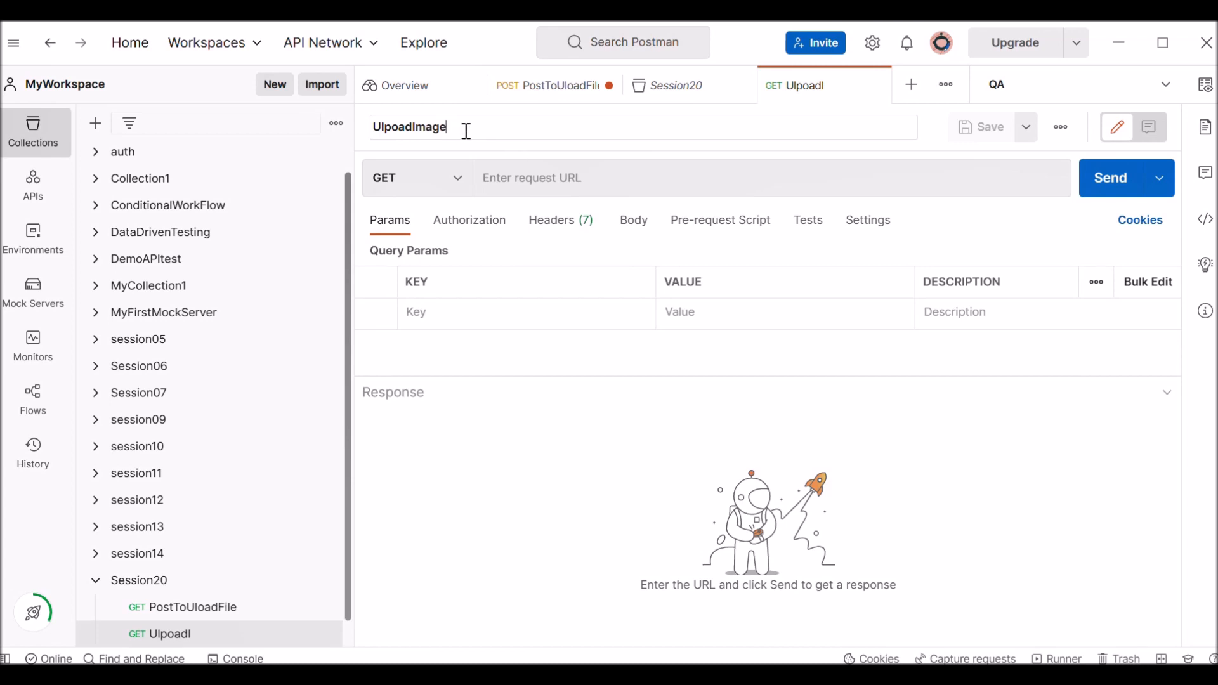
{"action": "left_click_drag", "start_coordinate": [466, 131], "coordinate": [311, 138]}
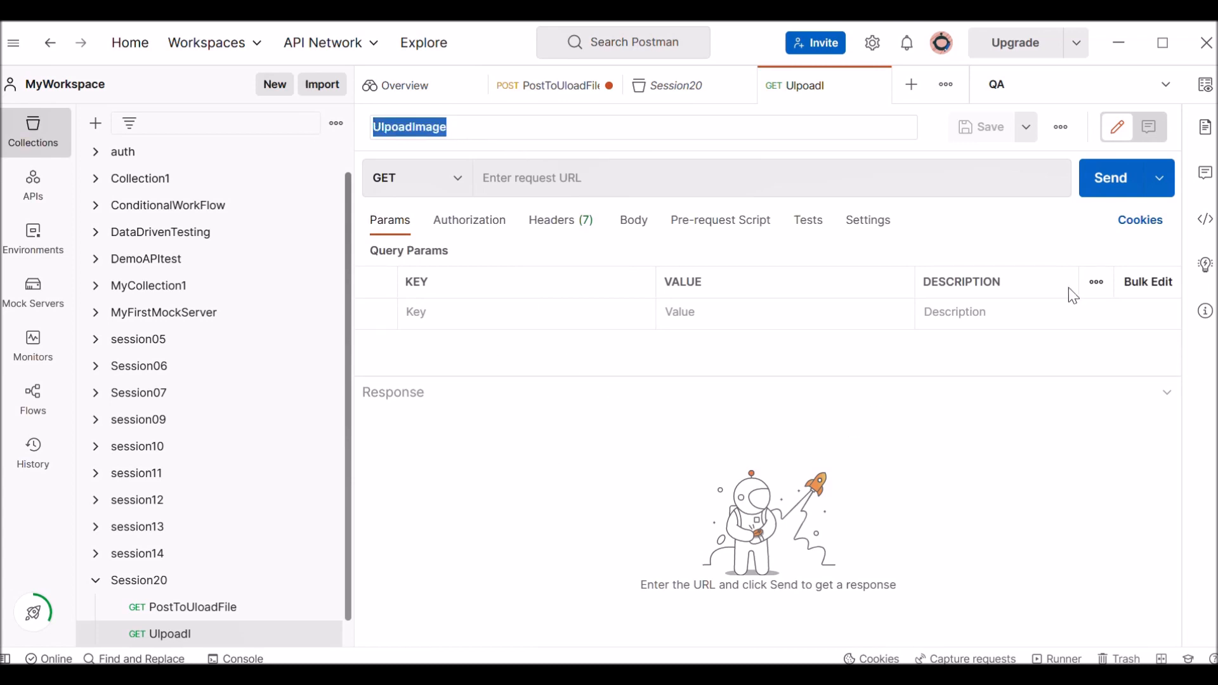
{"action": "left_click", "coordinate": [802, 398]}
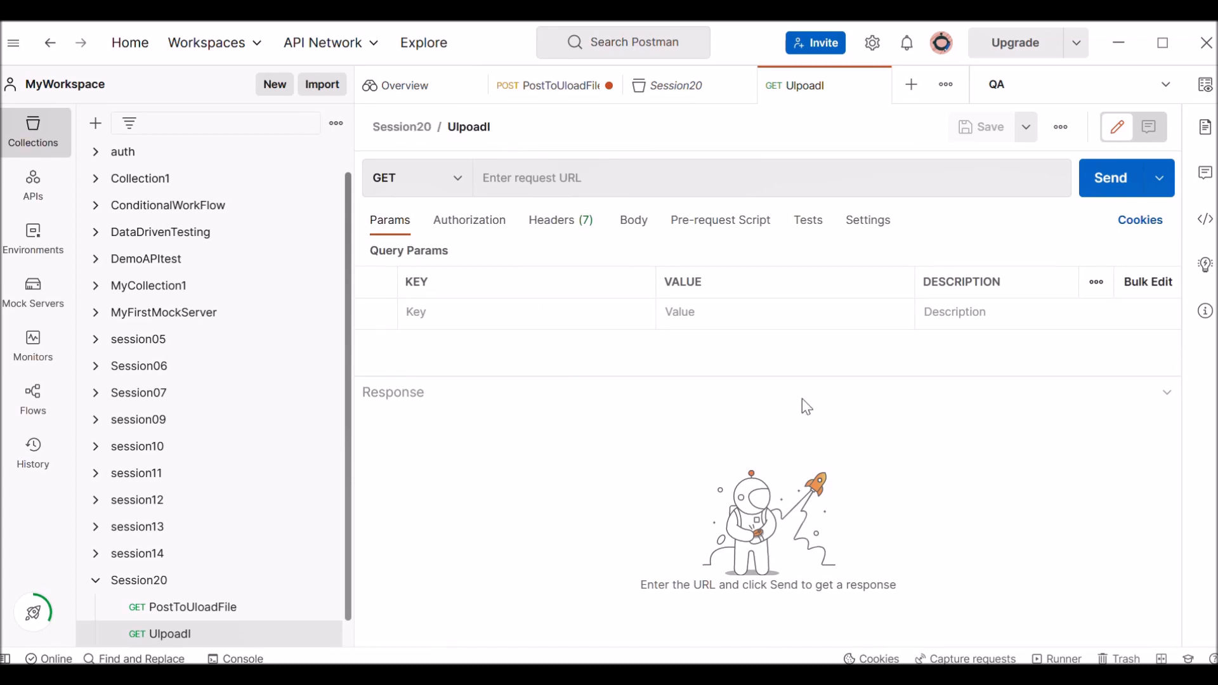
{"action": "left_click", "coordinate": [458, 179]}
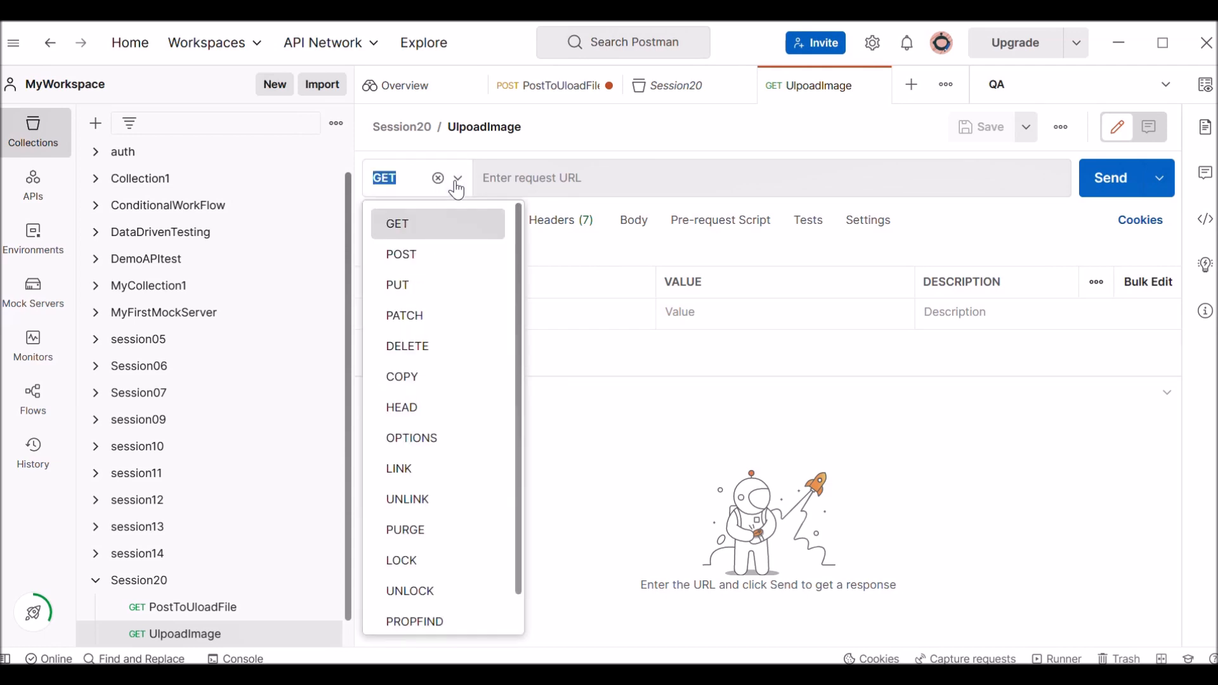
{"action": "left_click", "coordinate": [414, 272]}
{"action": "left_click", "coordinate": [573, 177]}
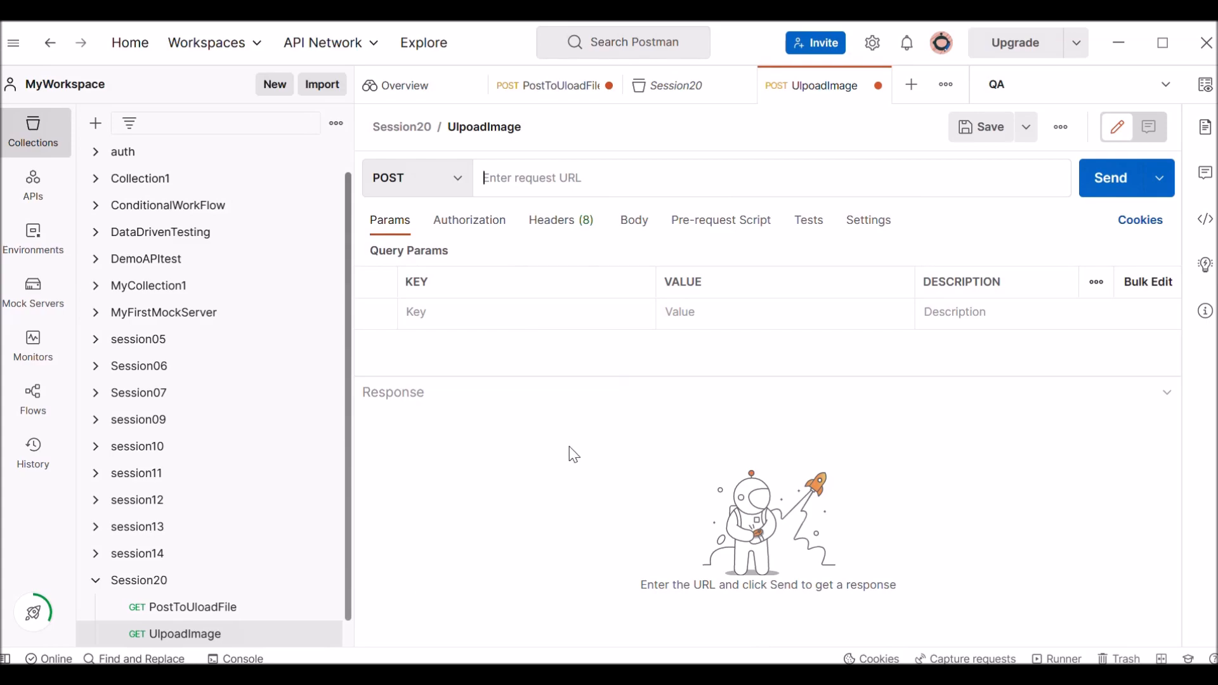
{"action": "key", "text": "alt+Tab"}
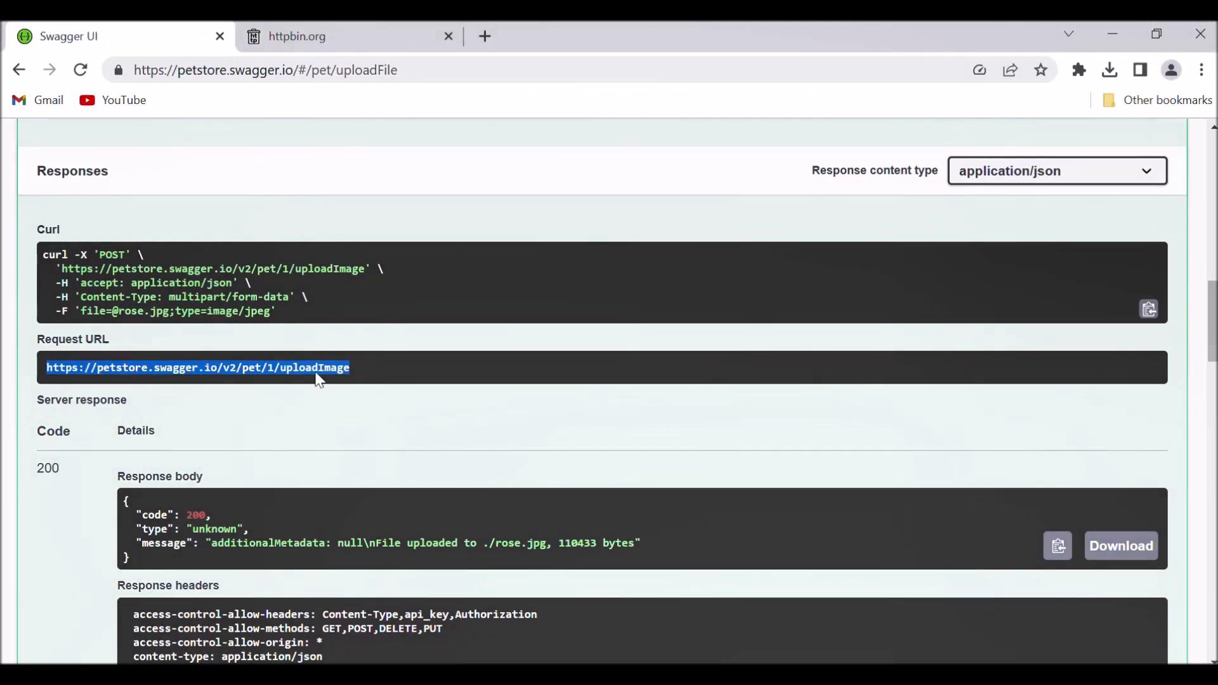
{"action": "right_click", "coordinate": [311, 363]}
{"action": "left_click", "coordinate": [348, 380]}
{"action": "key", "text": "alt+Tab"}
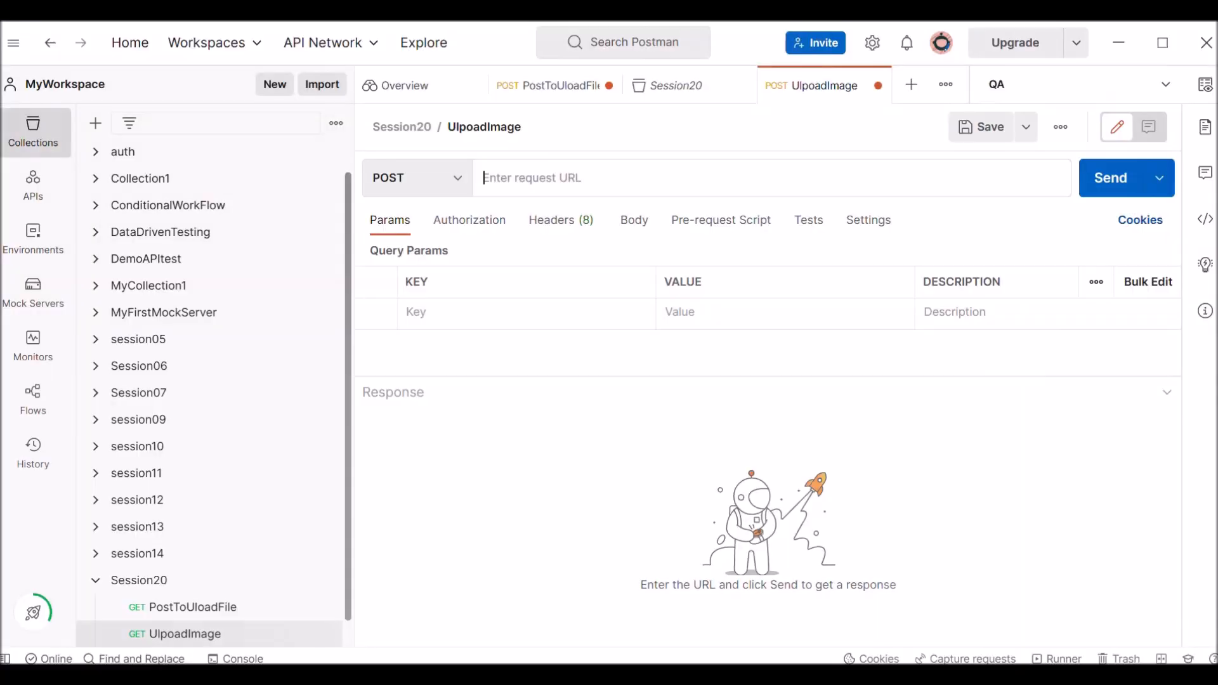
{"action": "left_click", "coordinate": [524, 175]}
{"action": "key", "text": "ctrl+v"}
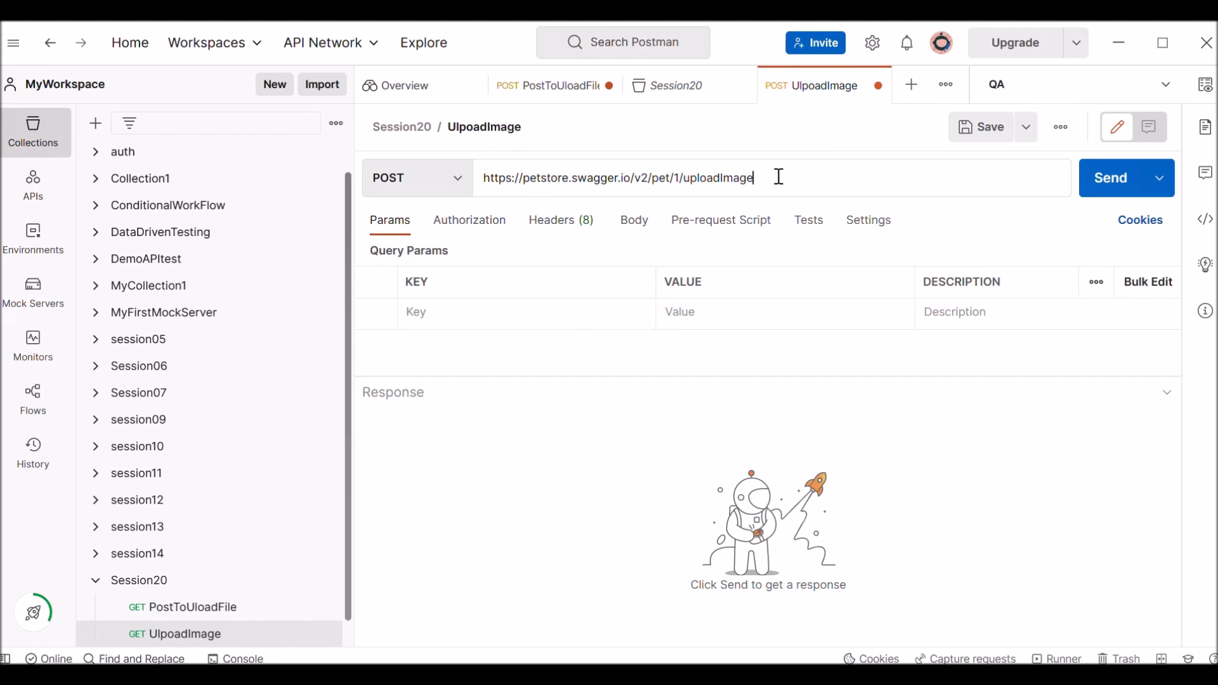
{"action": "left_click_drag", "start_coordinate": [780, 178], "coordinate": [443, 177]}
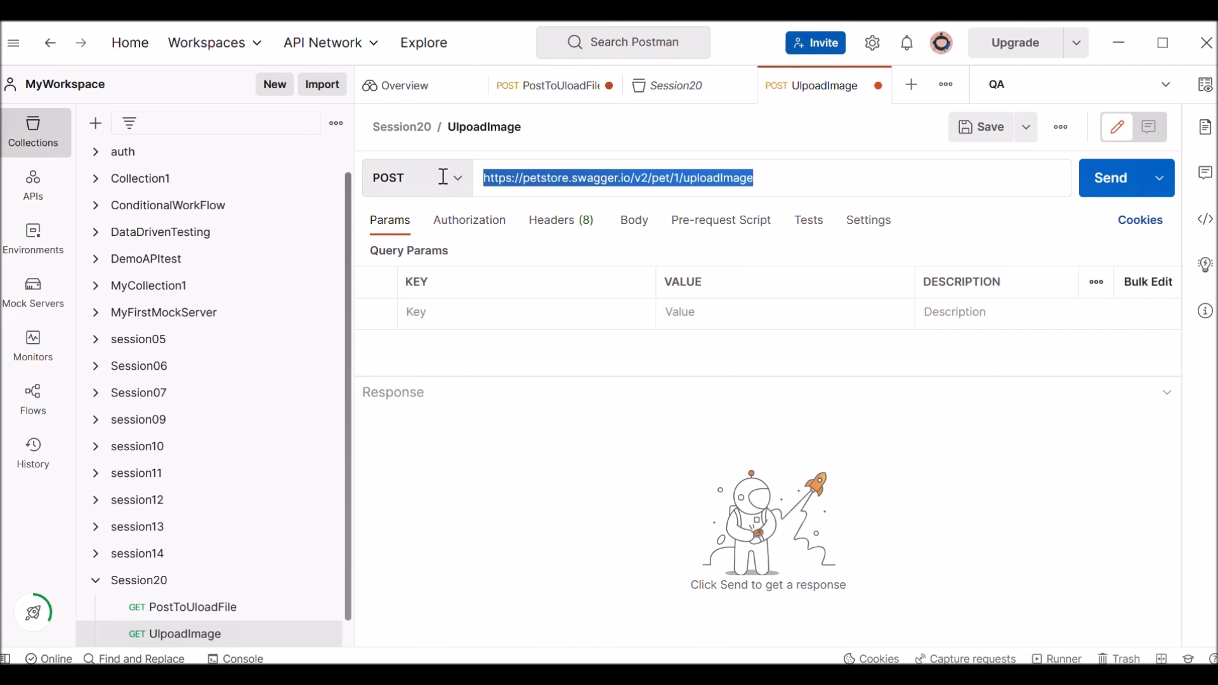
Set the request body to form-data and add a key named file with the type File.
{"action": "left_click", "coordinate": [633, 233]}
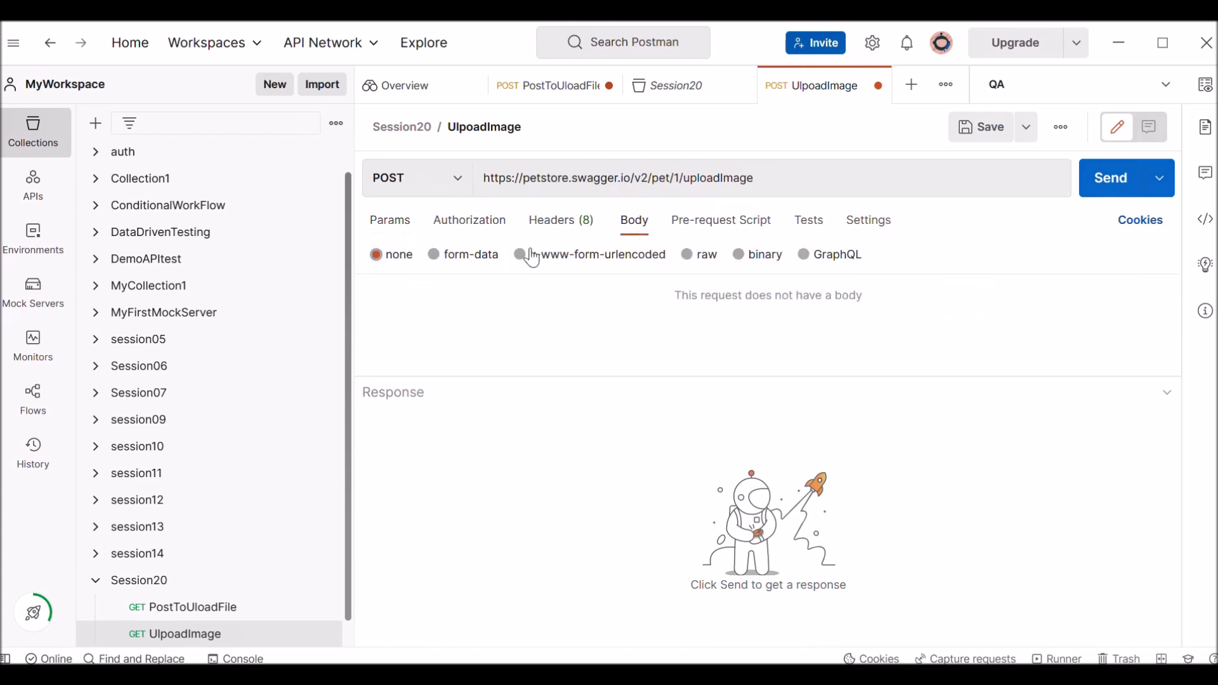
{"action": "left_click", "coordinate": [458, 256]}
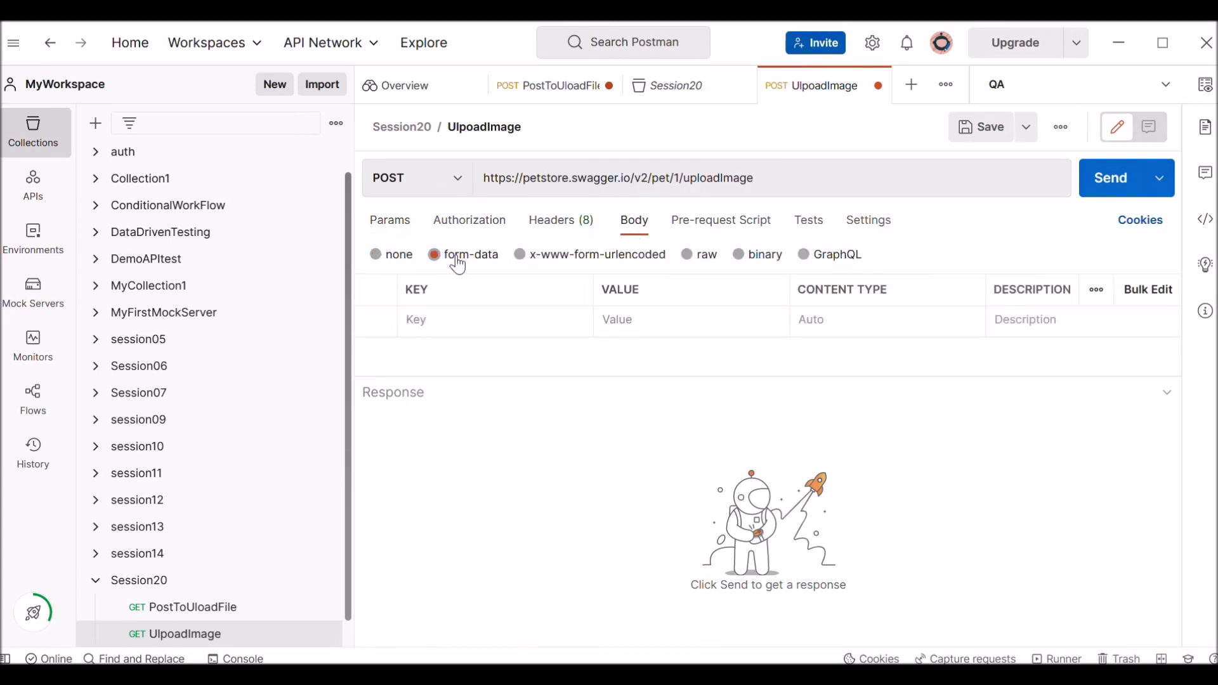
{"action": "left_click", "coordinate": [477, 322]}
{"action": "type", "text": "file"}
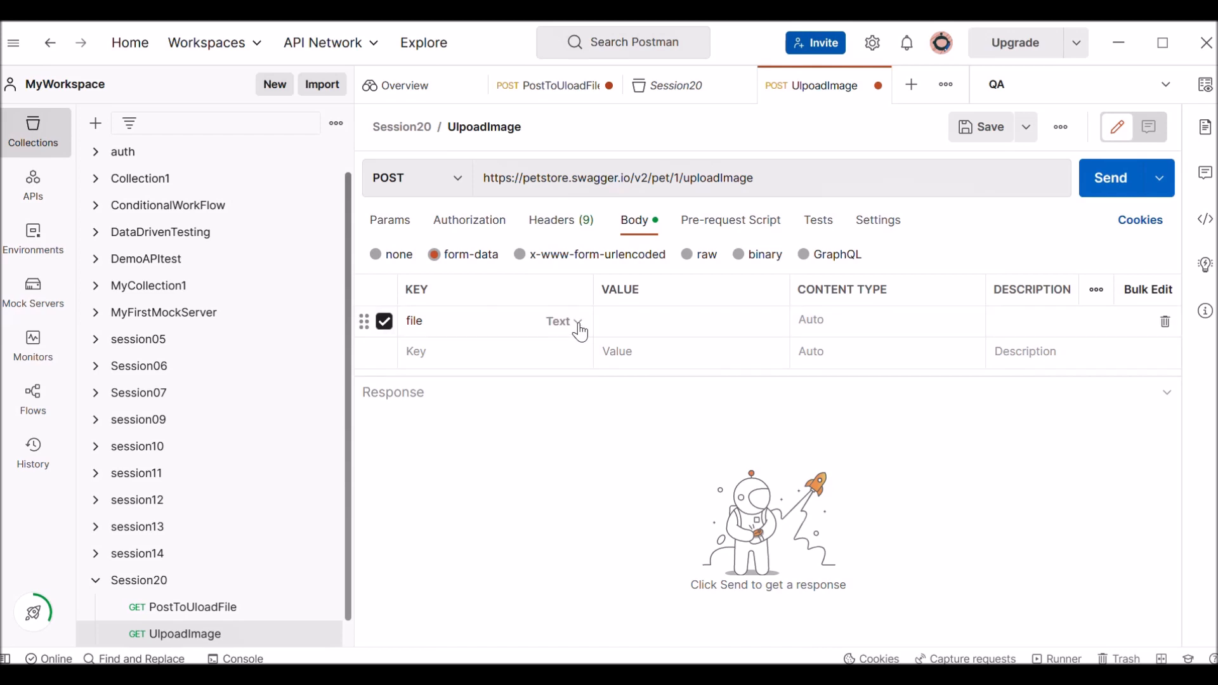
{"action": "left_click", "coordinate": [580, 331]}
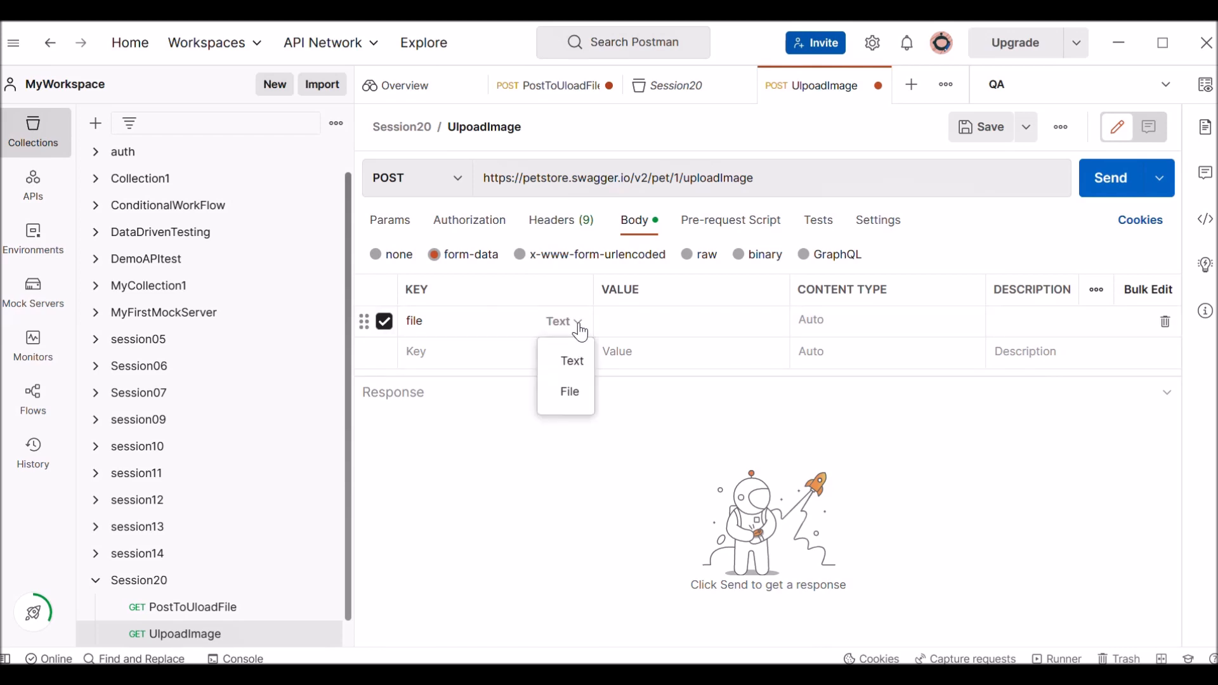
{"action": "left_click", "coordinate": [577, 389]}
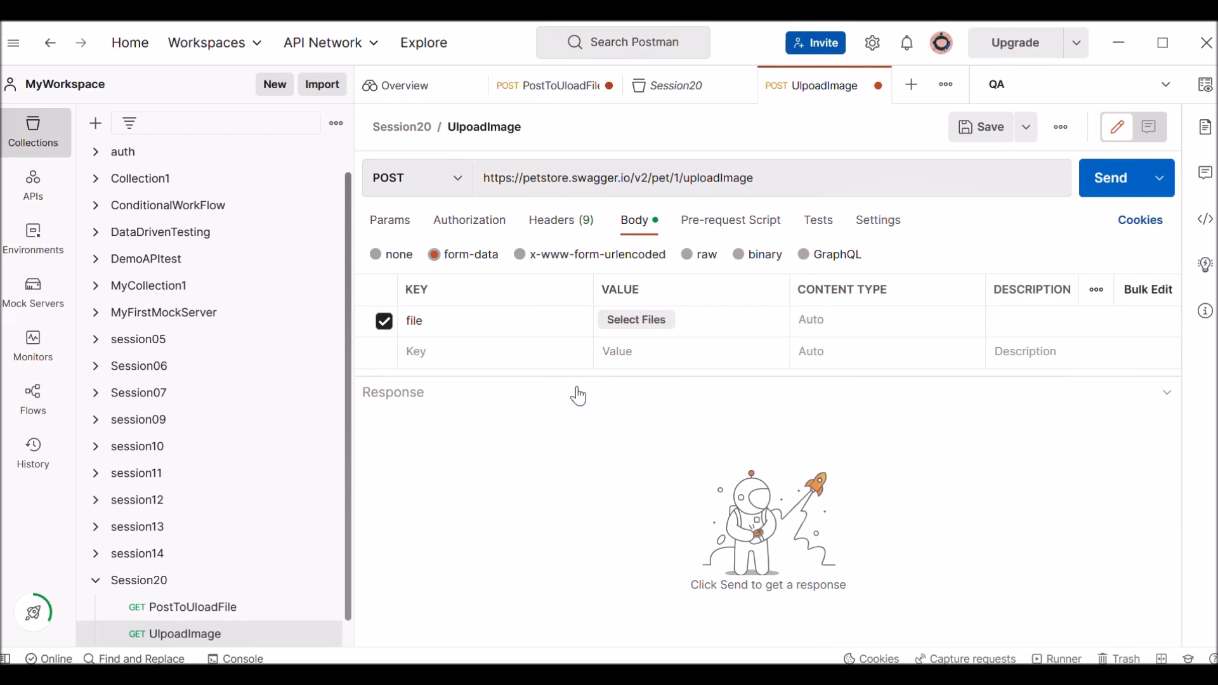
Attach the rose image from the Desktop as the value of the file key.
{"action": "left_click", "coordinate": [662, 324]}
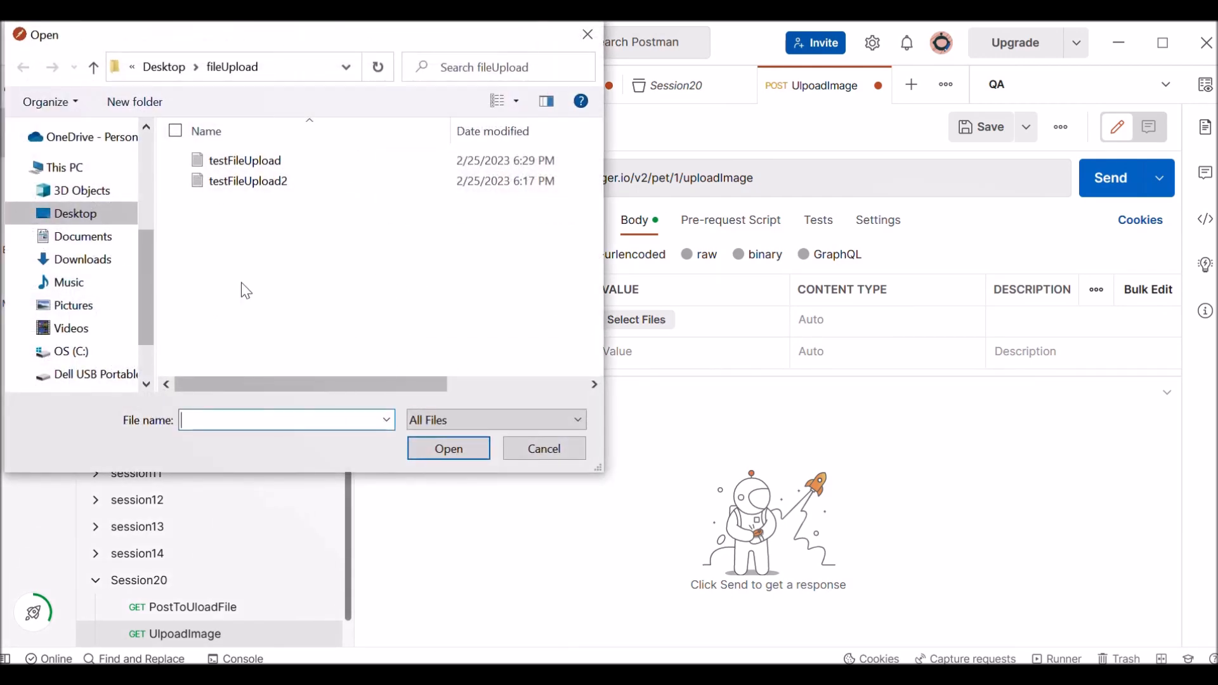
{"action": "left_click", "coordinate": [93, 224]}
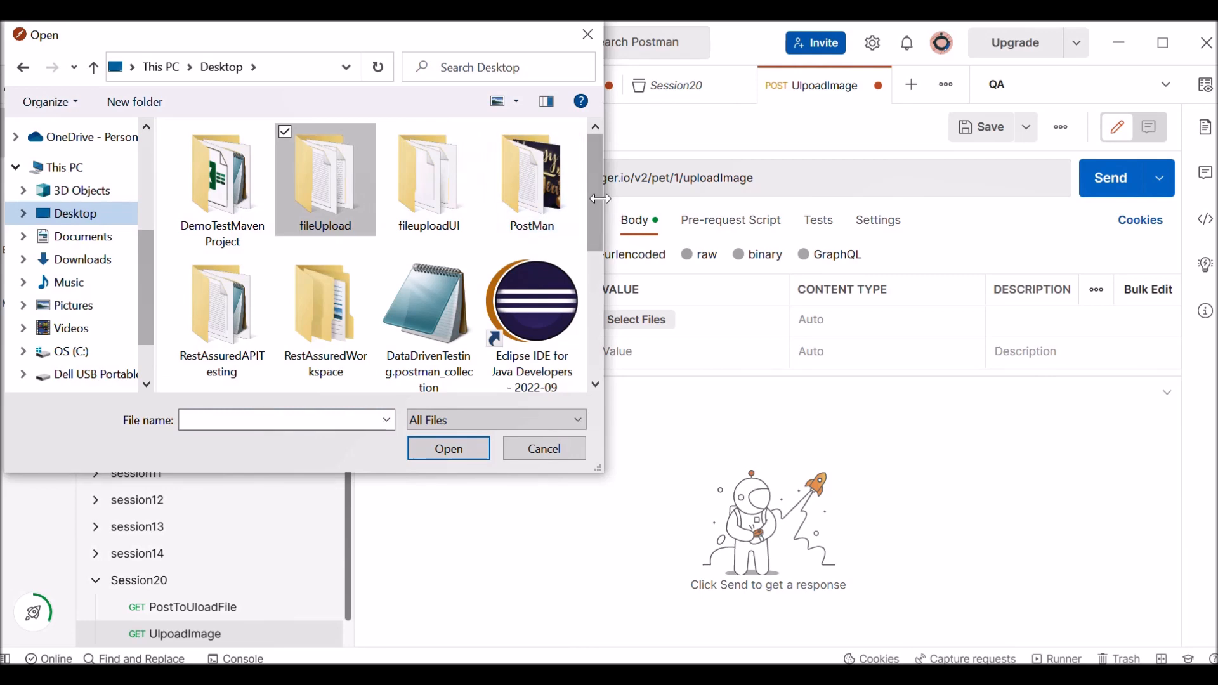
{"action": "left_click_drag", "start_coordinate": [594, 195], "coordinate": [611, 361]}
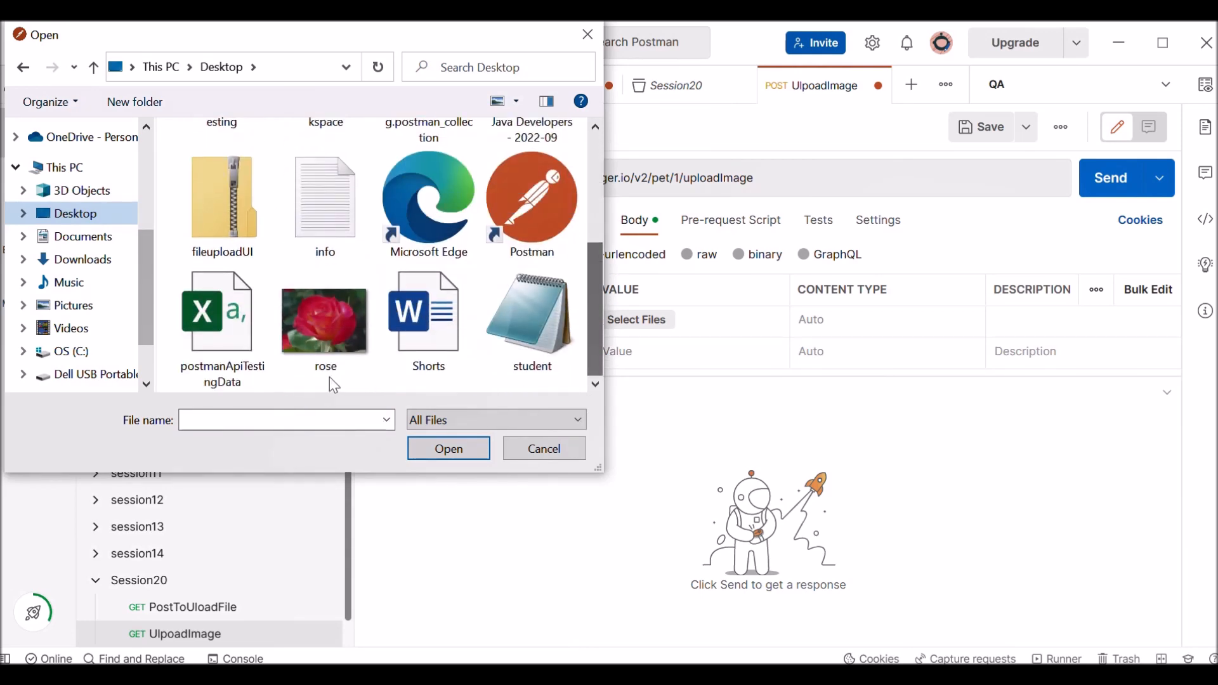
{"action": "left_click", "coordinate": [322, 340]}
{"action": "left_click", "coordinate": [454, 449]}
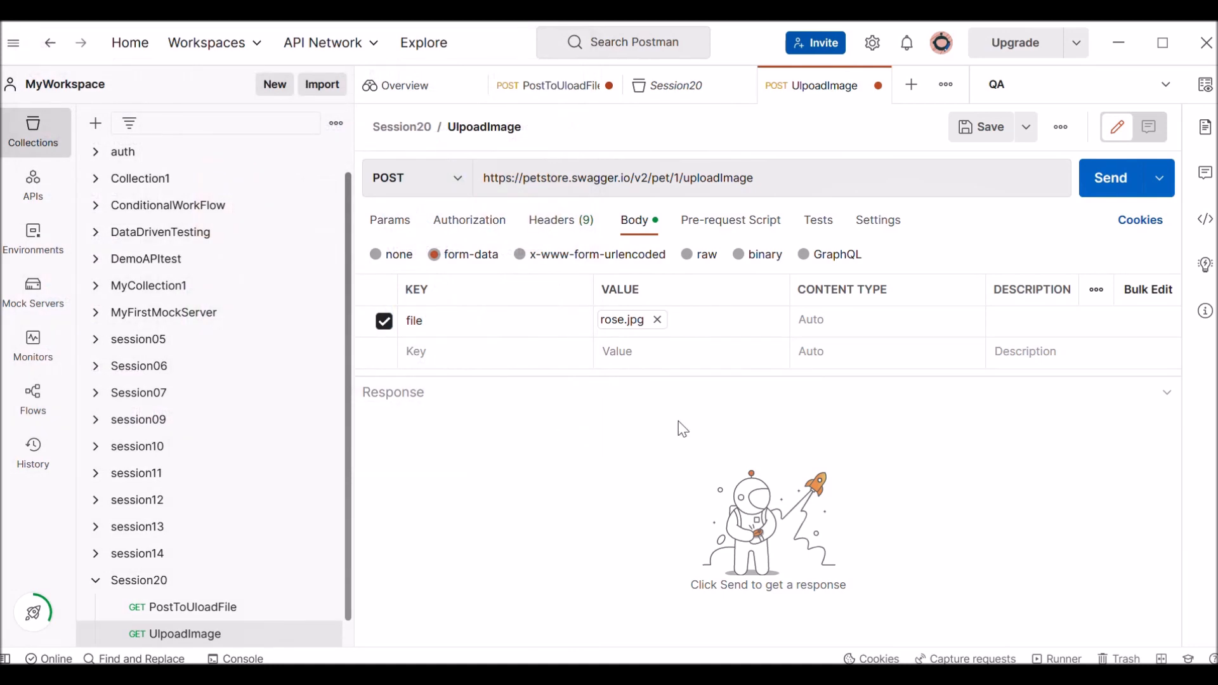
Send the image upload request and inspect the response's status, uploaded file name and size.
{"action": "left_click", "coordinate": [1109, 189]}
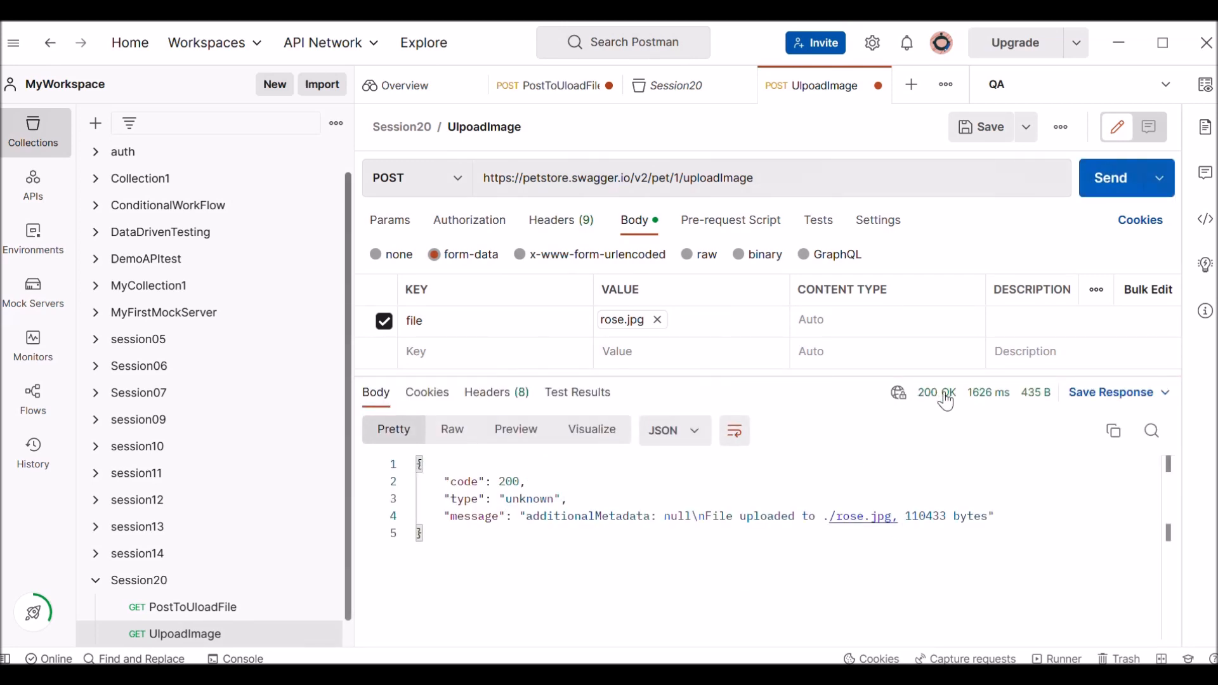
{"action": "mouse_move", "coordinate": [942, 403]}
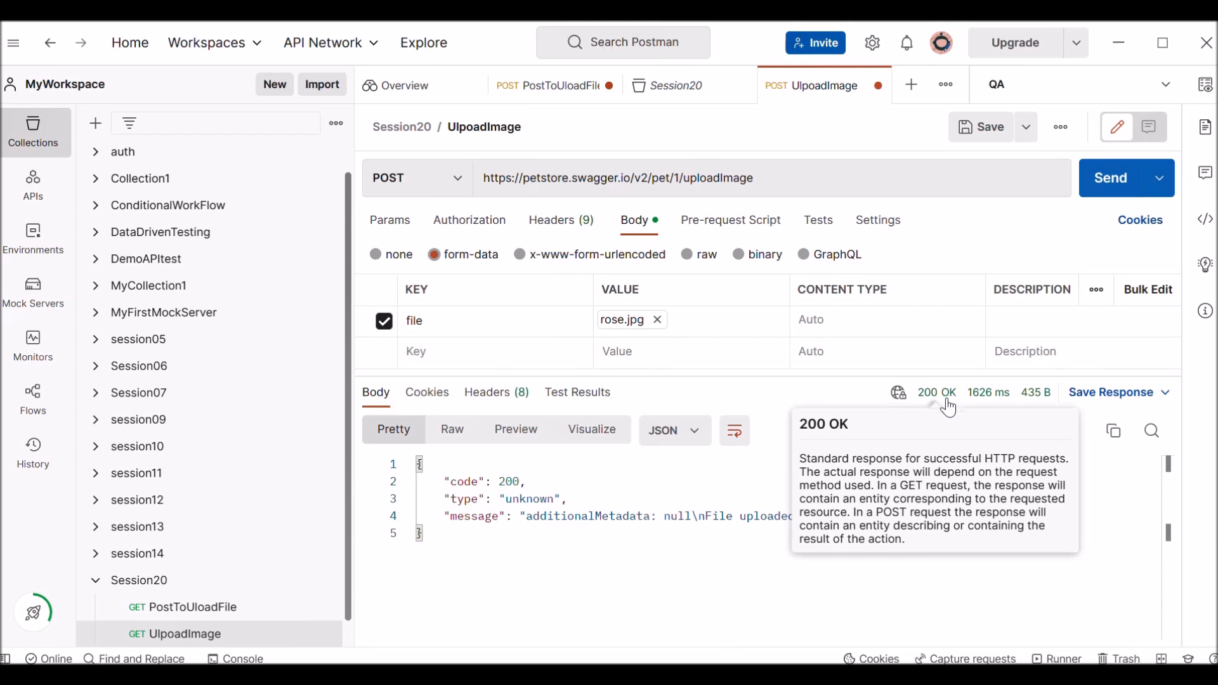
{"action": "left_click", "coordinate": [441, 481]}
{"action": "left_click", "coordinate": [586, 532], "text": "shift"}
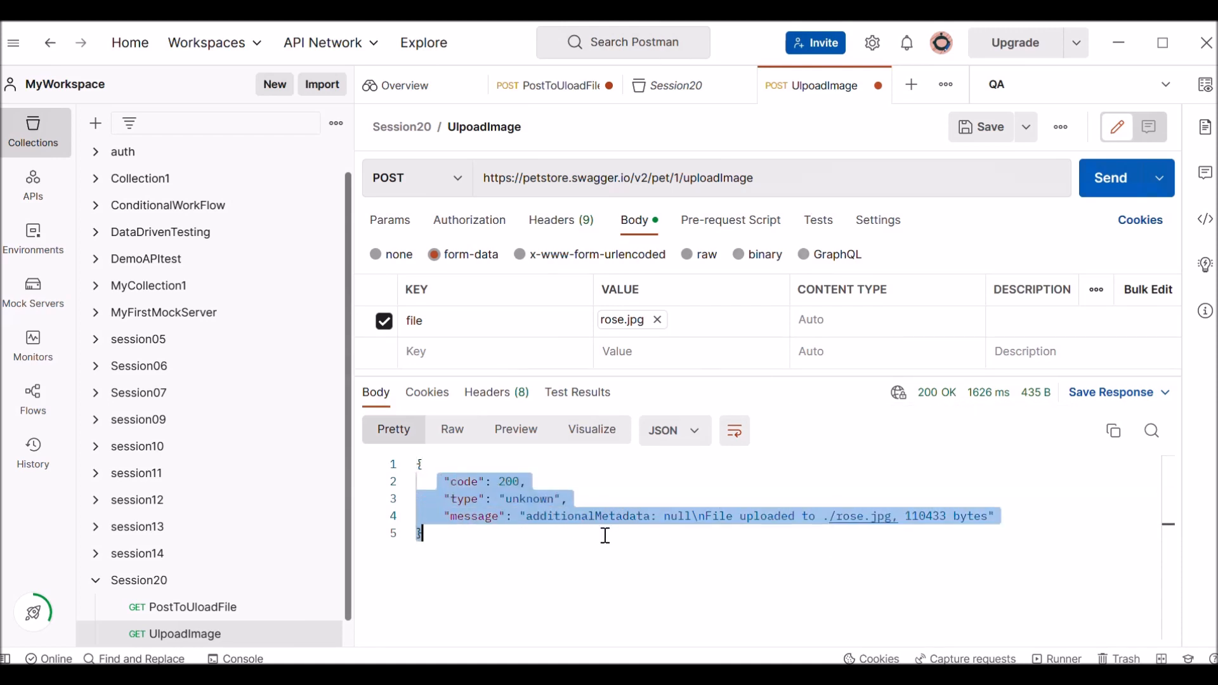
{"action": "left_click", "coordinate": [713, 578]}
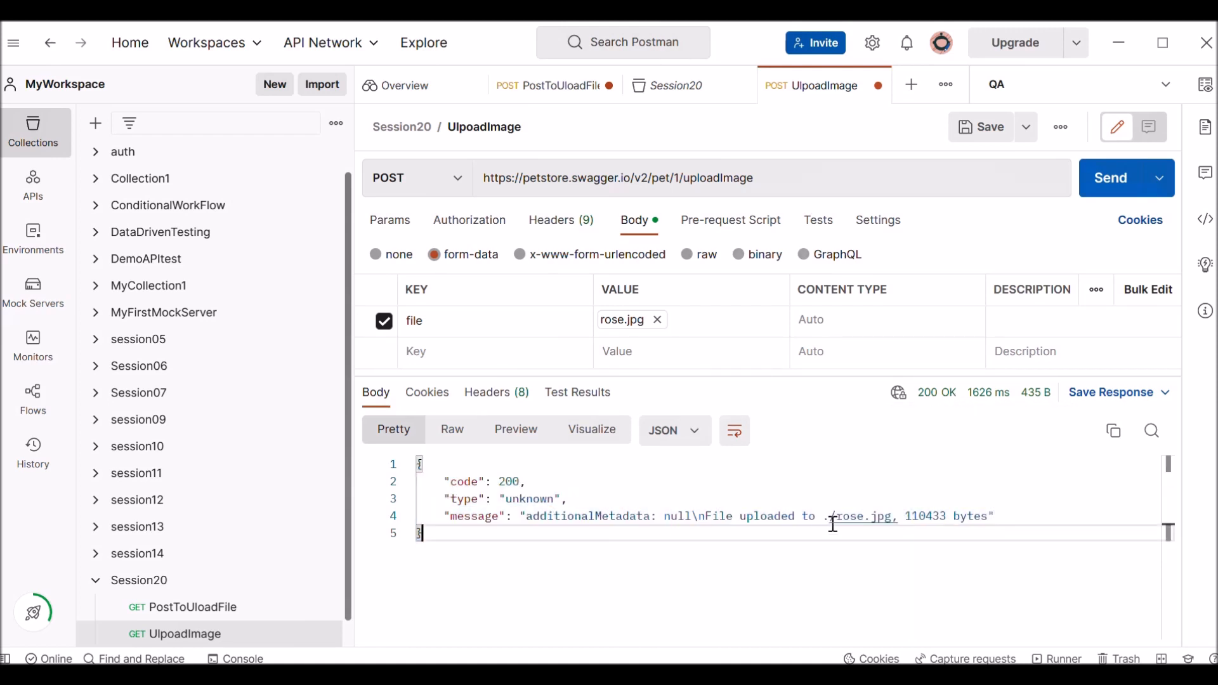
{"action": "left_click_drag", "start_coordinate": [821, 516], "coordinate": [920, 519]}
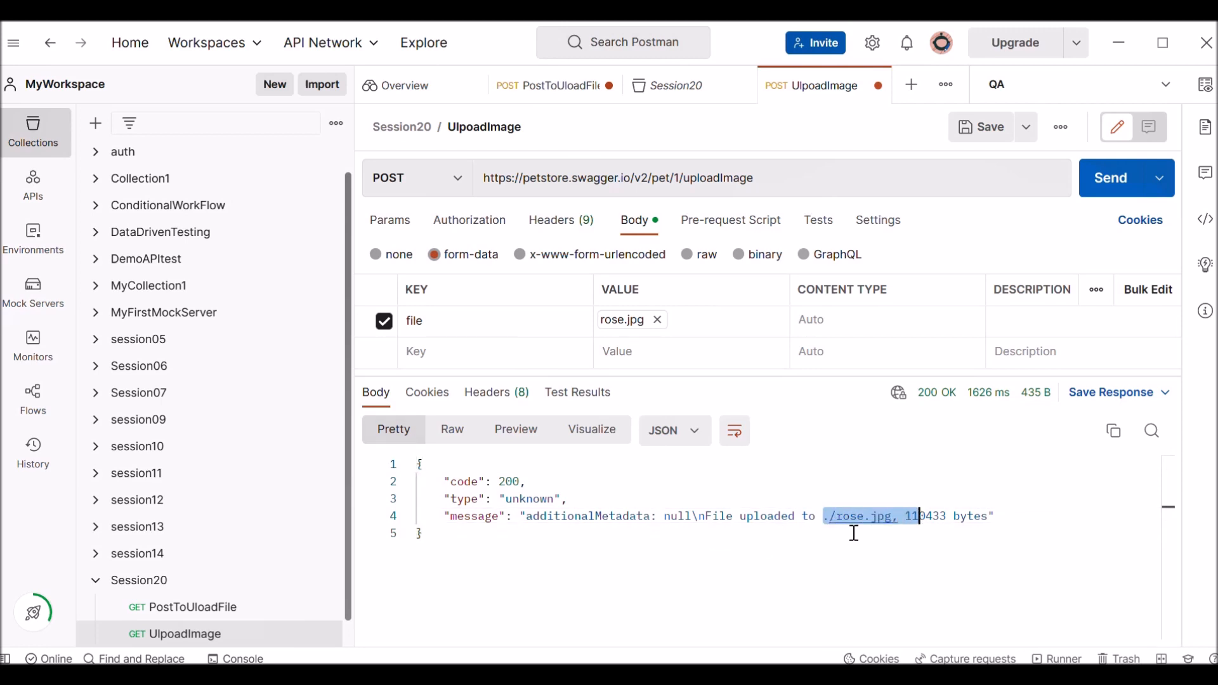
{"action": "left_click", "coordinate": [987, 551]}
{"action": "left_click", "coordinate": [992, 513]}
{"action": "left_click_drag", "start_coordinate": [992, 513], "coordinate": [907, 517]}
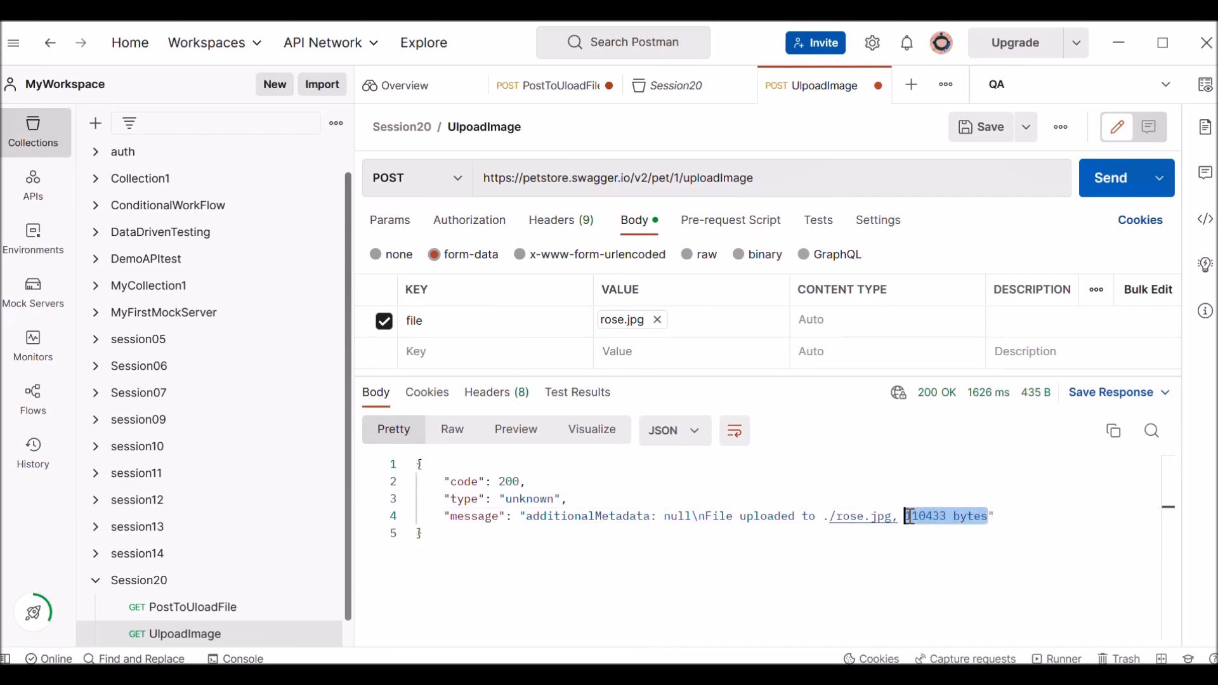